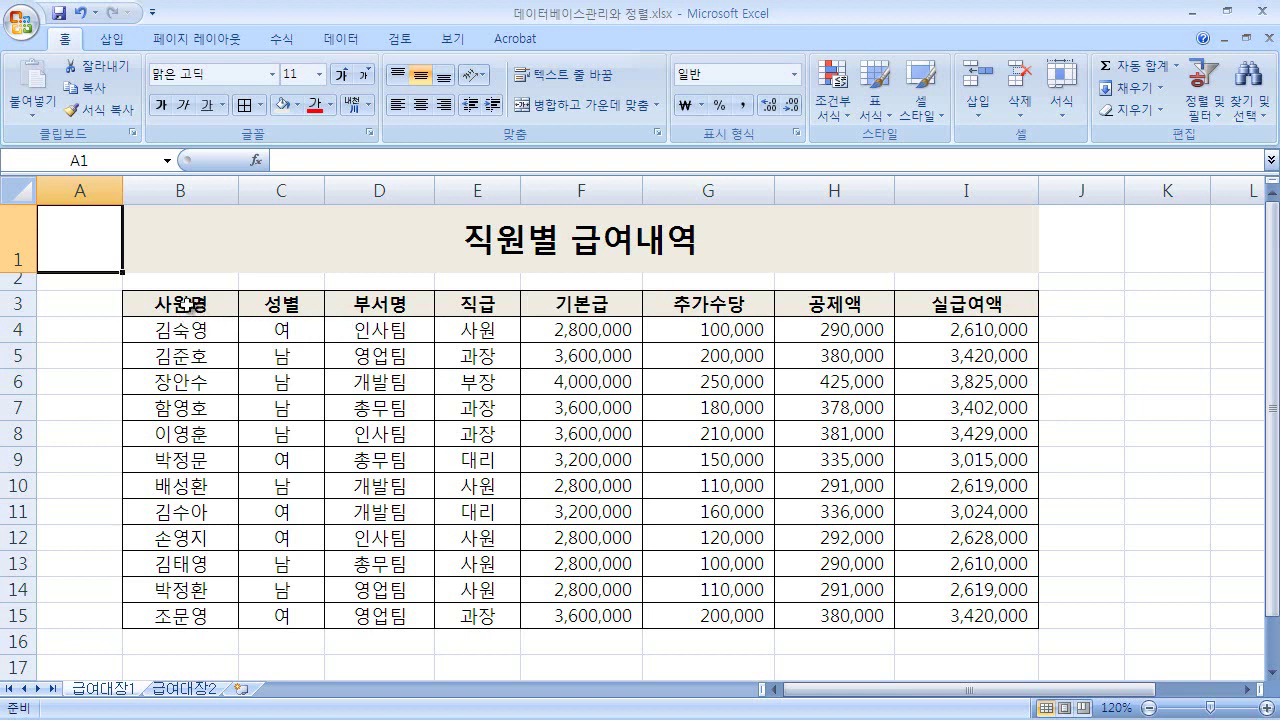
Review the table title in B1 and each column from 사원명 to 실급여액 on the 급여대장1 sheet
left_click(610, 256)
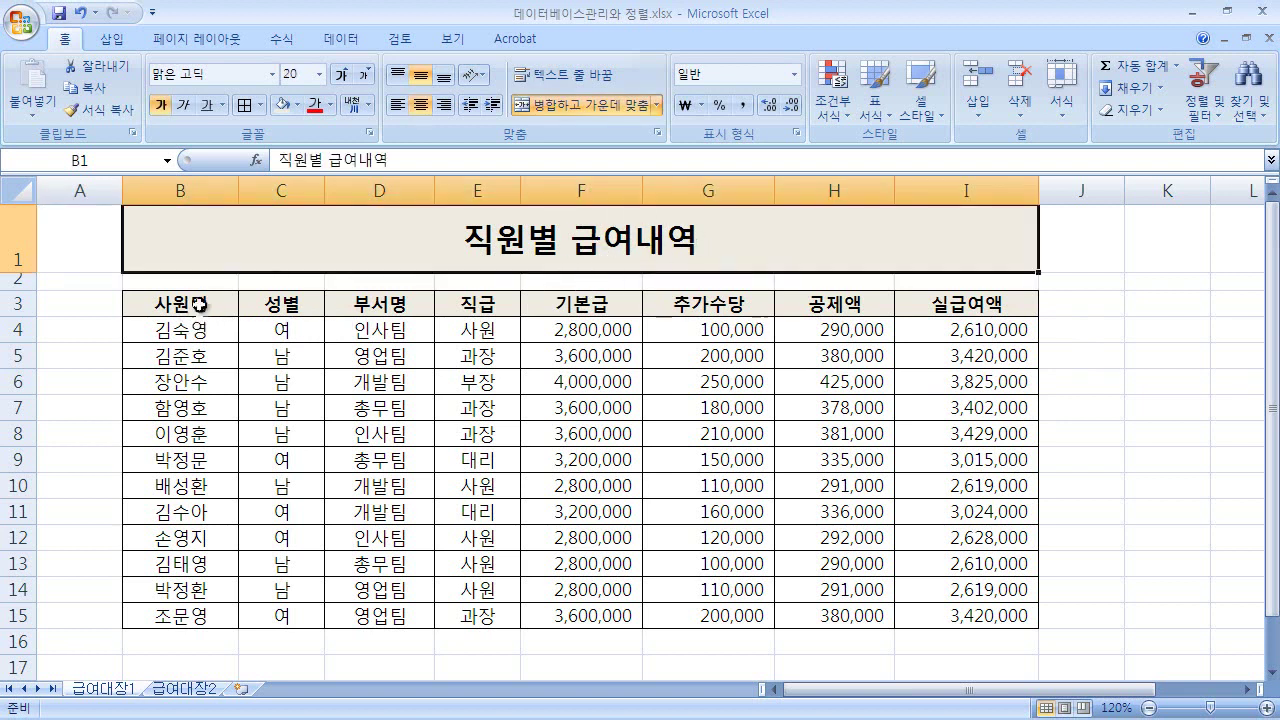
left_click_drag(195, 305, 197, 615)
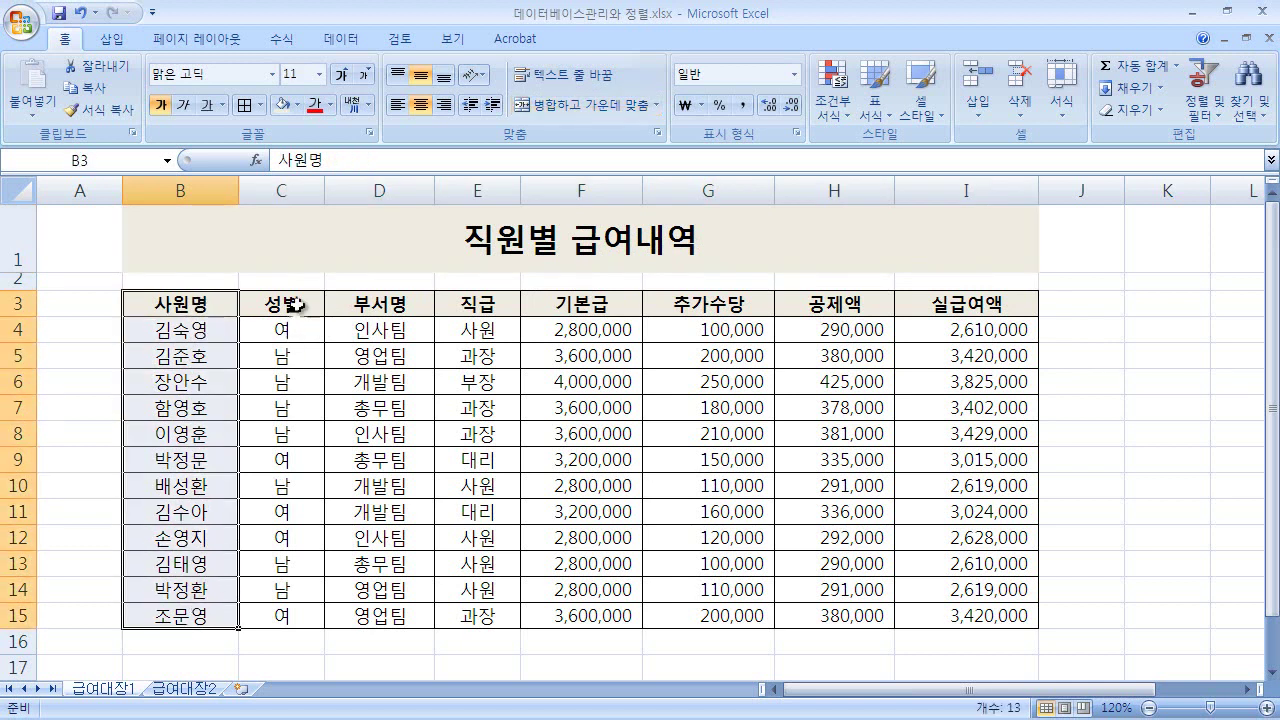
left_click_drag(295, 303, 300, 606)
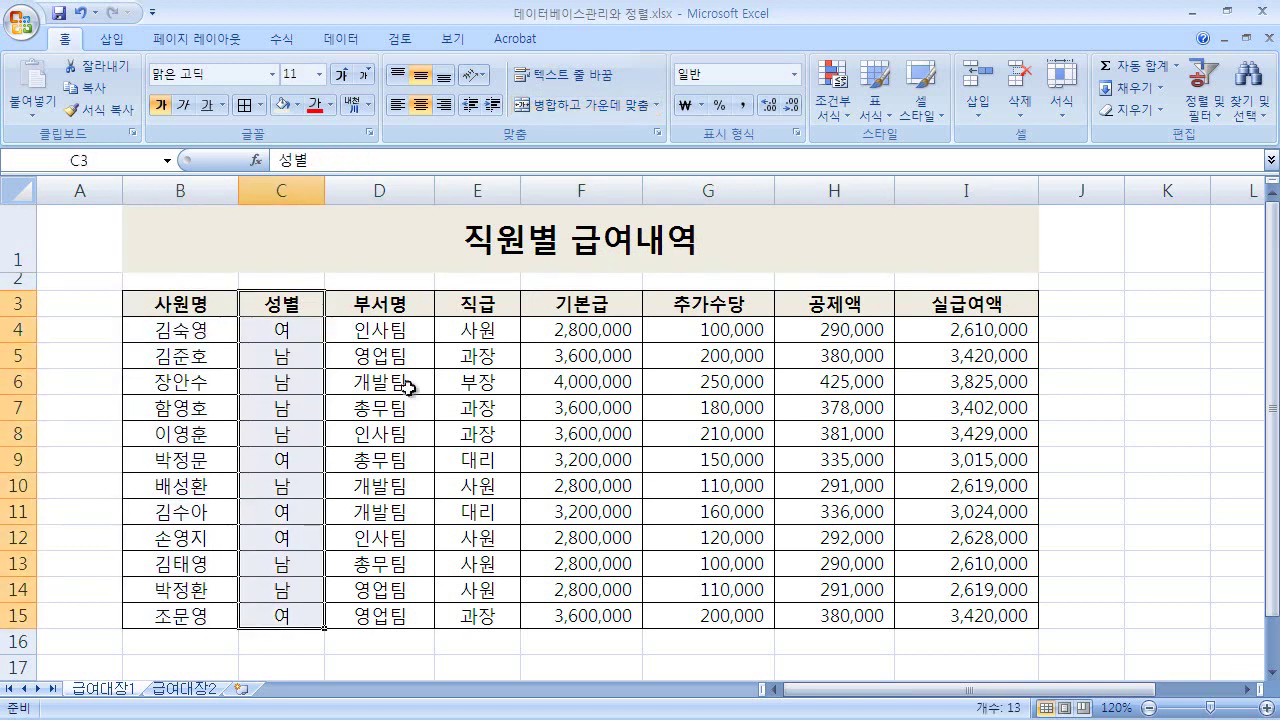
left_click_drag(395, 304, 393, 609)
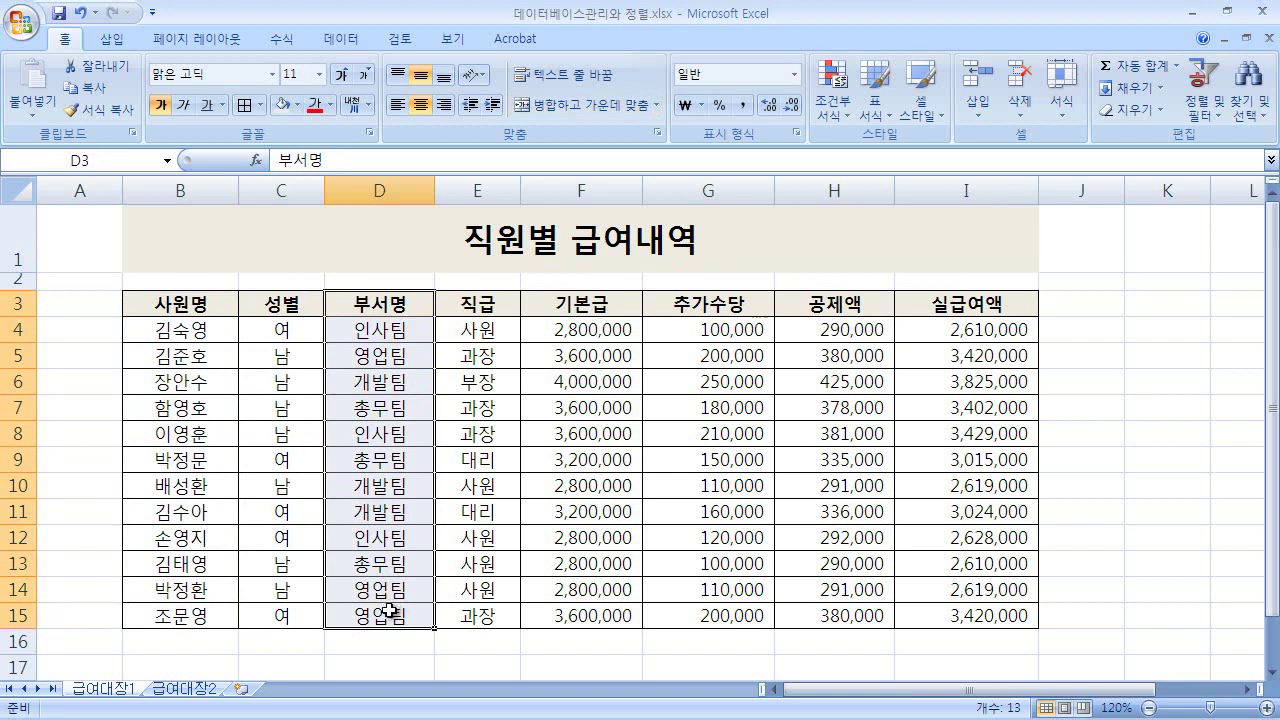
left_click_drag(498, 303, 502, 617)
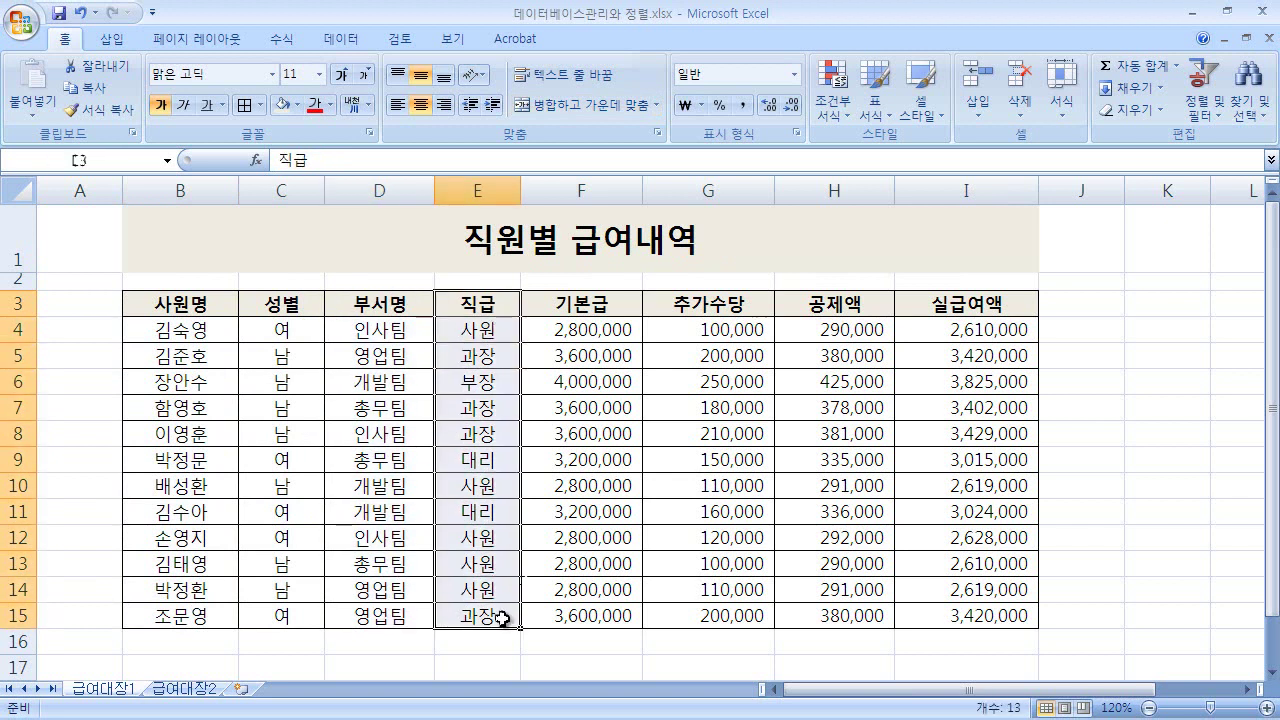
left_click(607, 305)
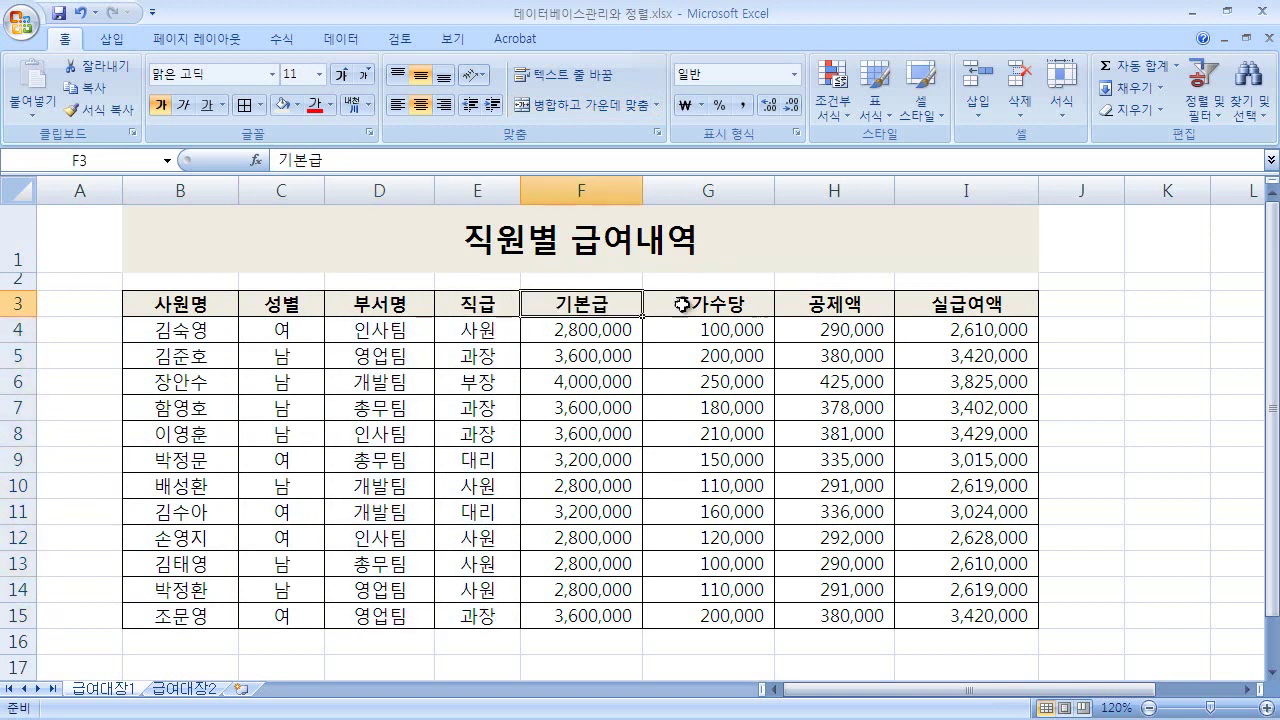
left_click(683, 305)
left_click(818, 305)
left_click(958, 308)
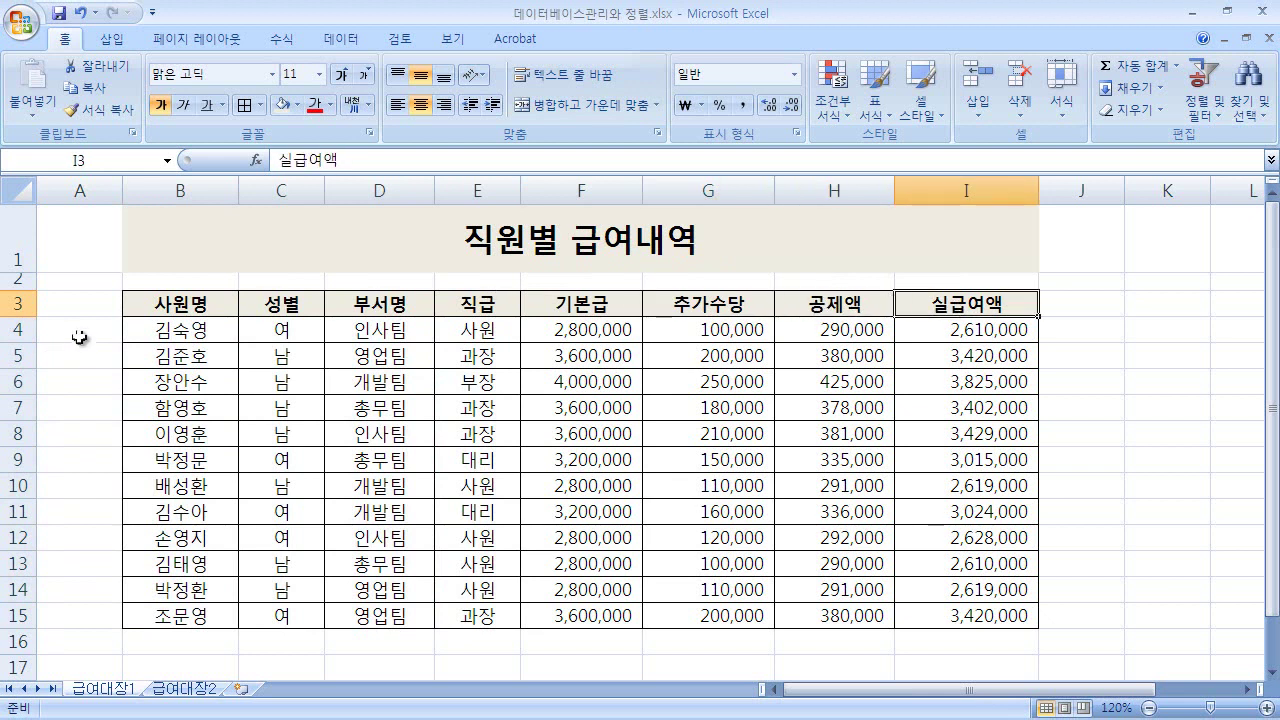
Examine the field names 사원명, 성별 and 부서명 in row 3, and the 성별 entries in C4:C15
left_click(175, 307)
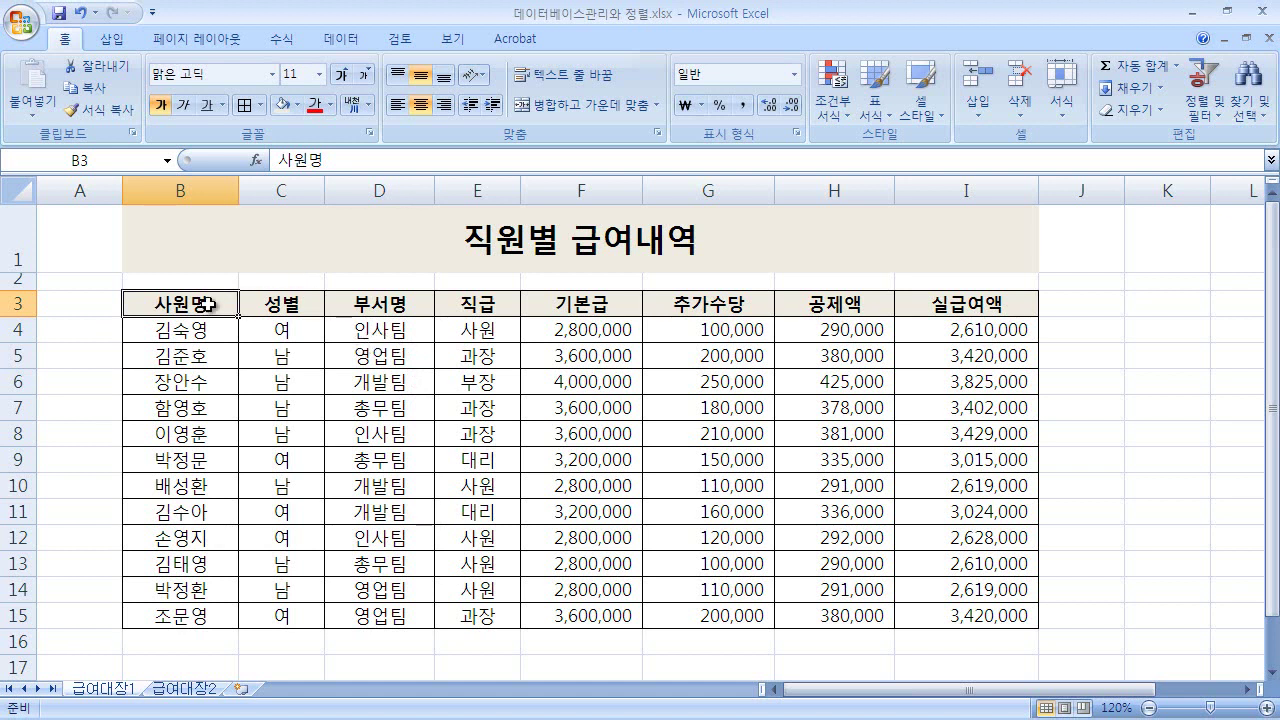
left_click(280, 304)
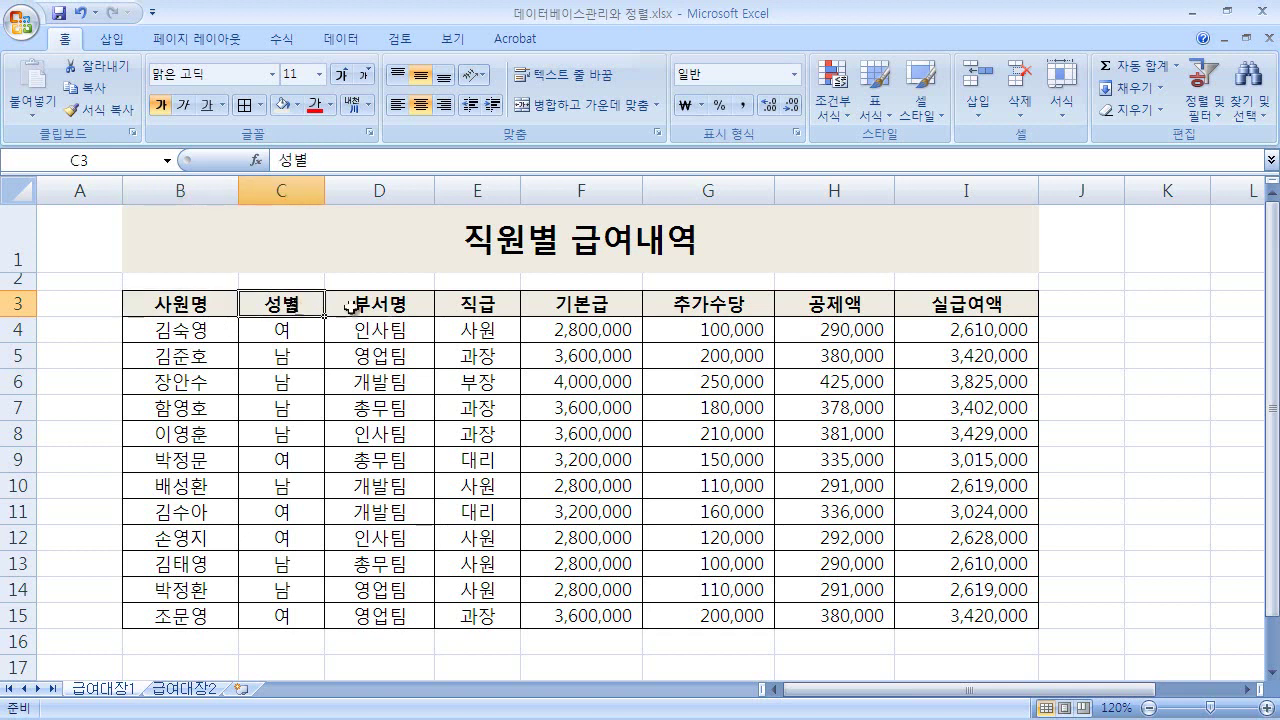
left_click(401, 305)
left_click(287, 308)
left_click_drag(297, 330, 318, 624)
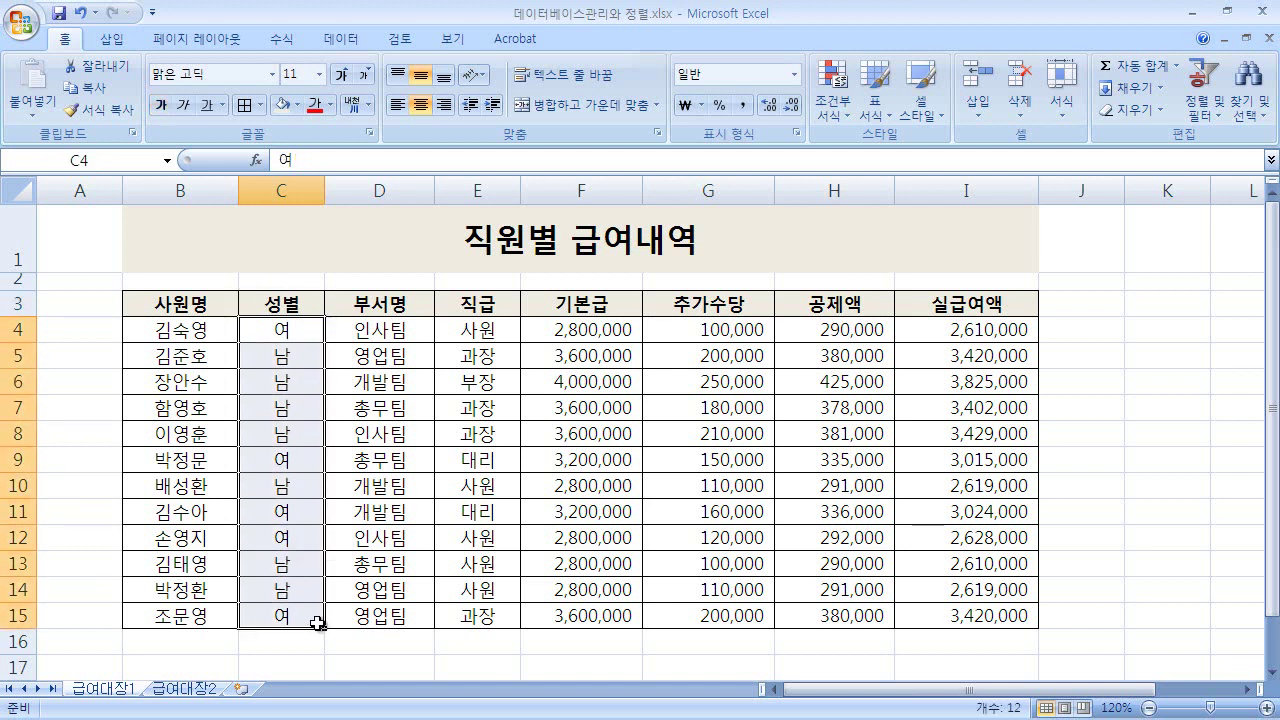
left_click(292, 303)
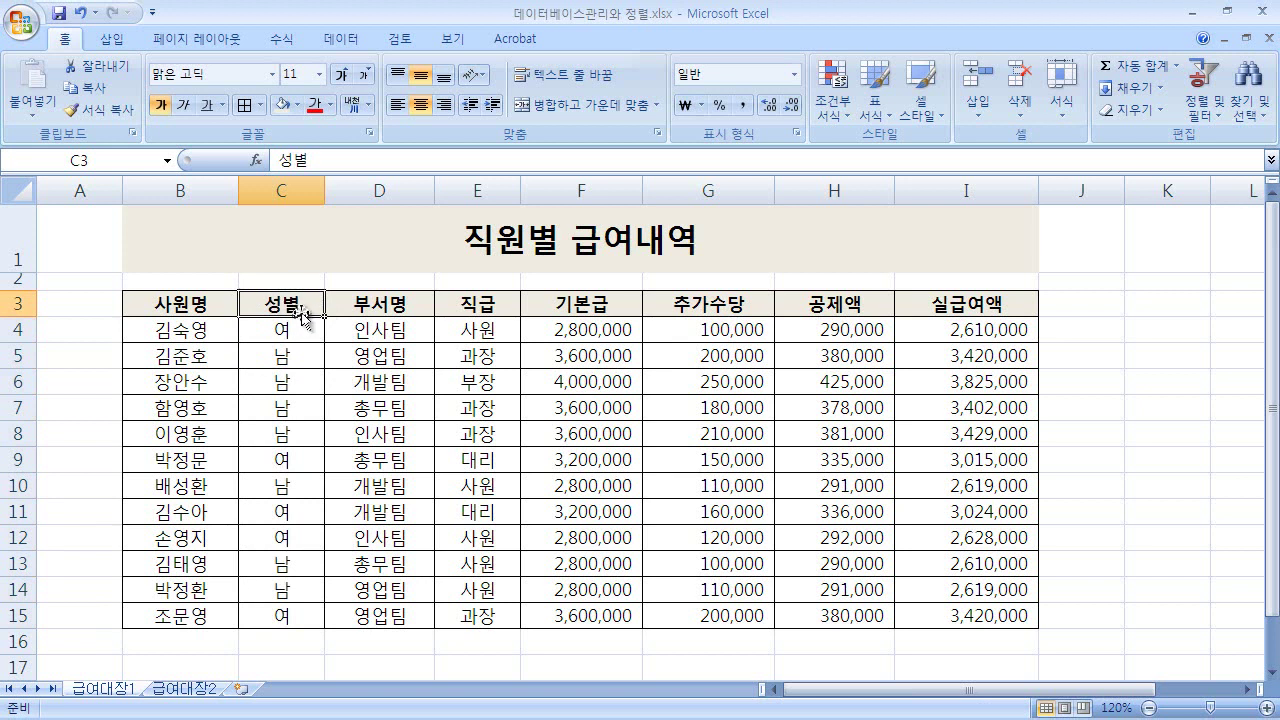
left_click_drag(305, 330, 296, 598)
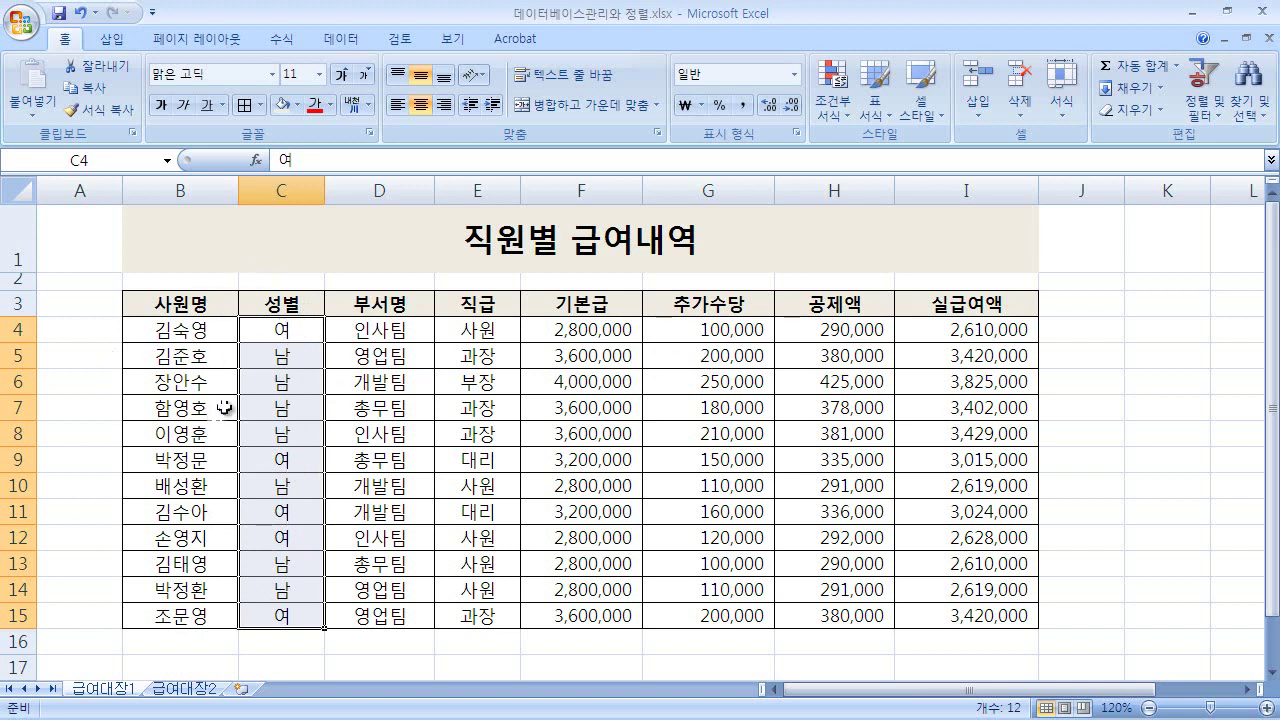
Examine the data under the 사원명, 성별, 부서명 and 직급 headings in rows 4 to 15
left_click(203, 305)
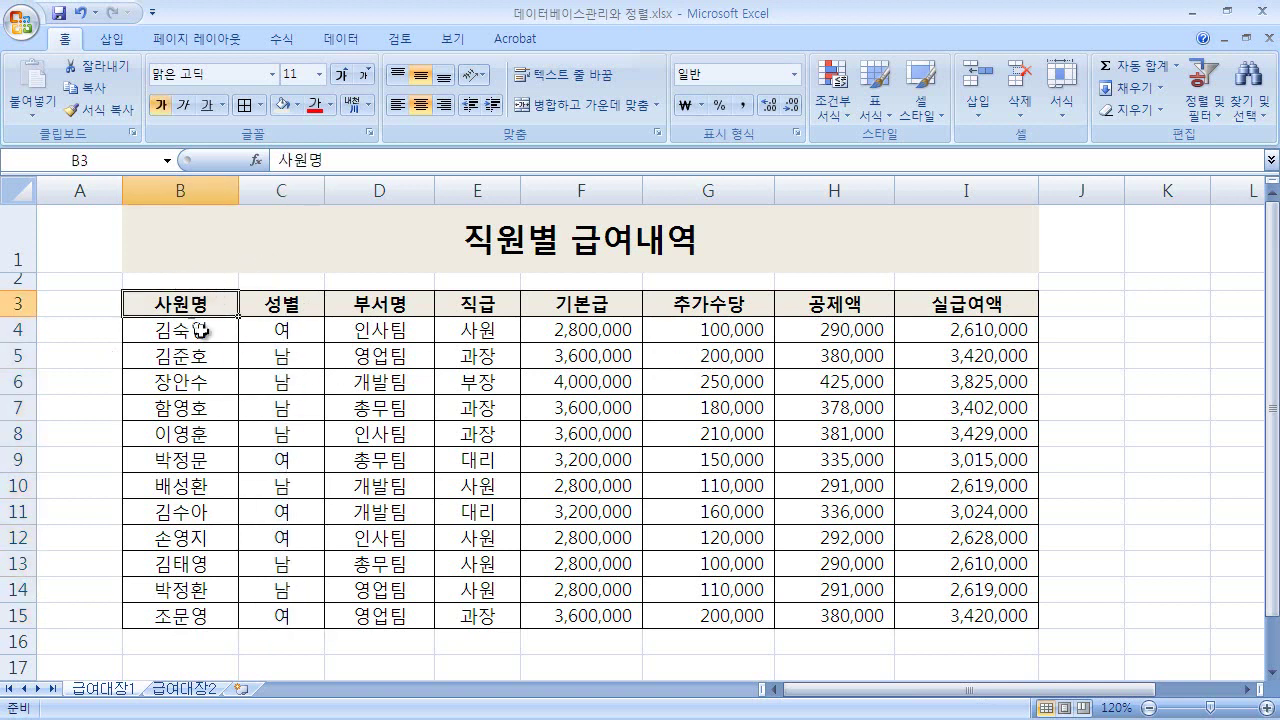
left_click_drag(200, 333, 201, 615)
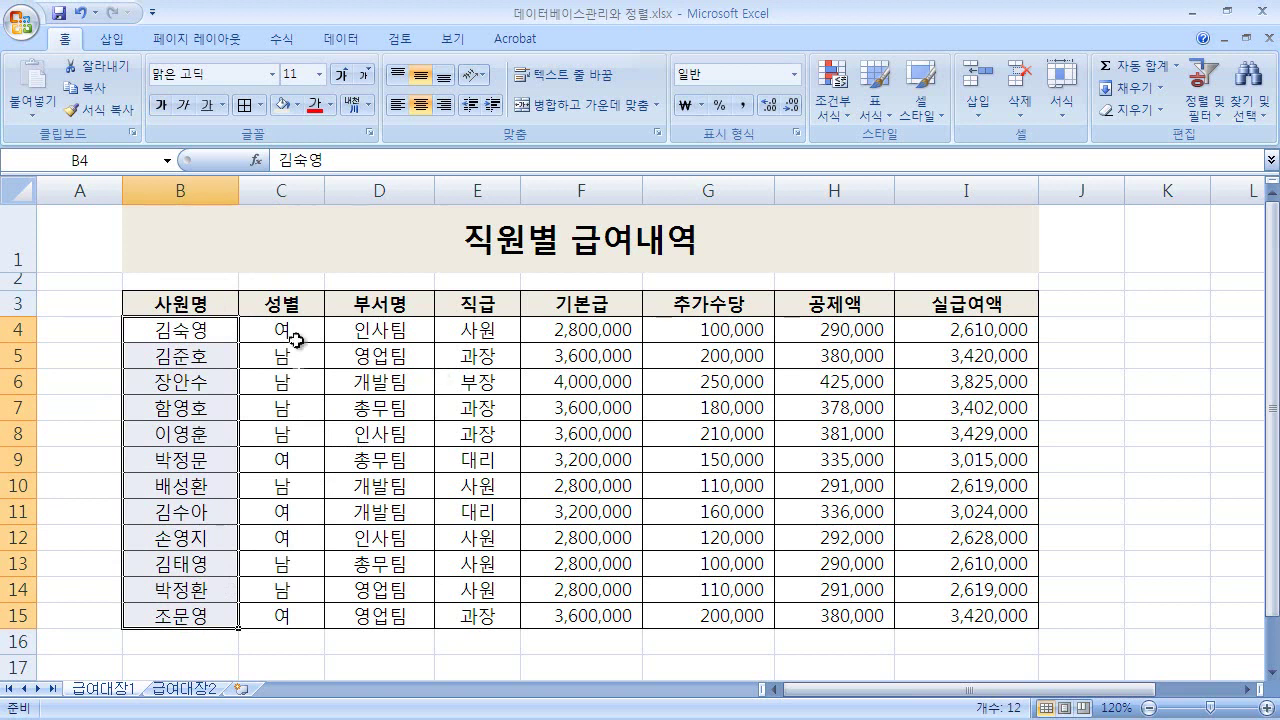
left_click_drag(290, 333, 296, 616)
left_click_drag(388, 336, 400, 628)
left_click(490, 337)
left_click_drag(485, 365, 502, 611)
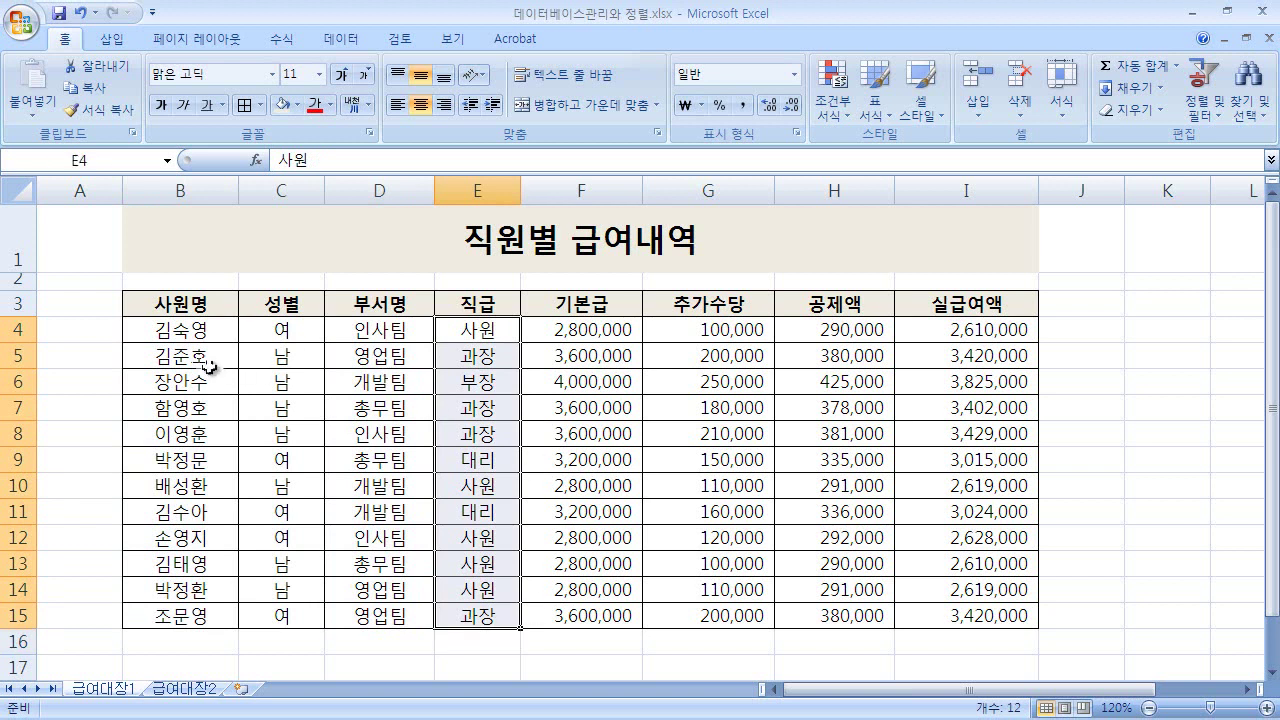
Compare the single record in B5:I5 with the 성별 field name in C3 and its data in C4:C15
left_click_drag(192, 361, 945, 356)
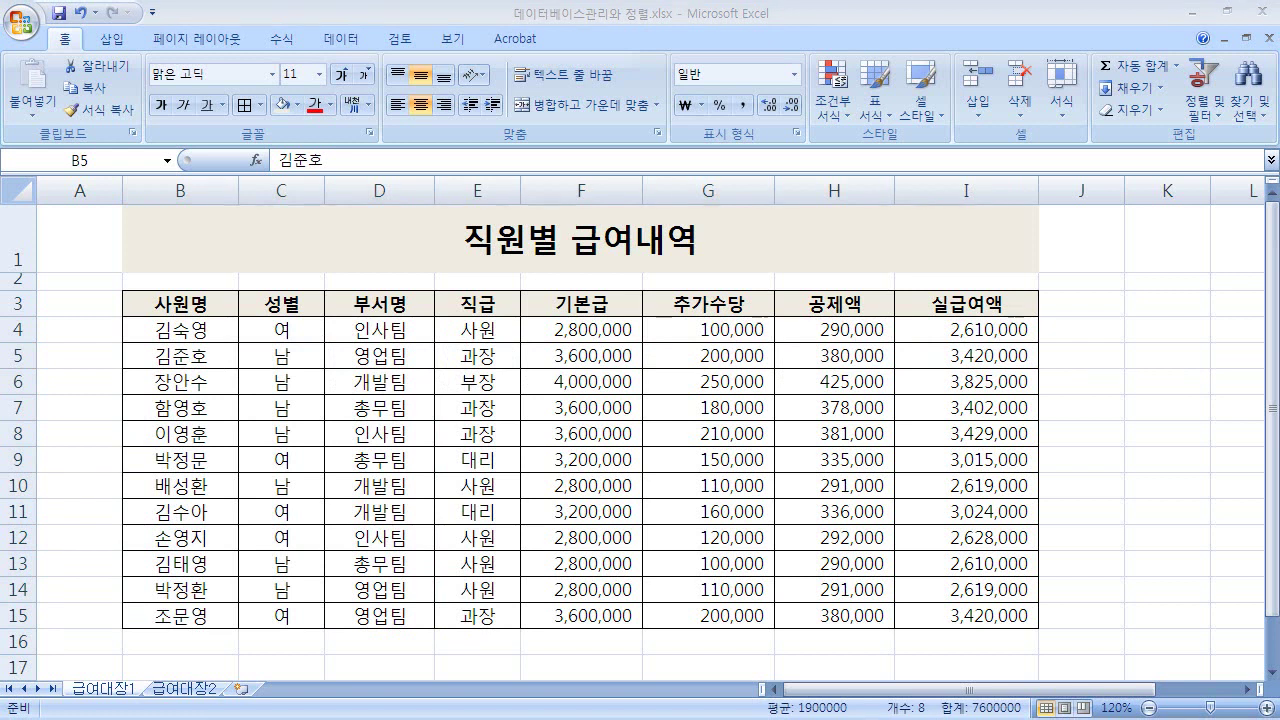
left_click(818, 8)
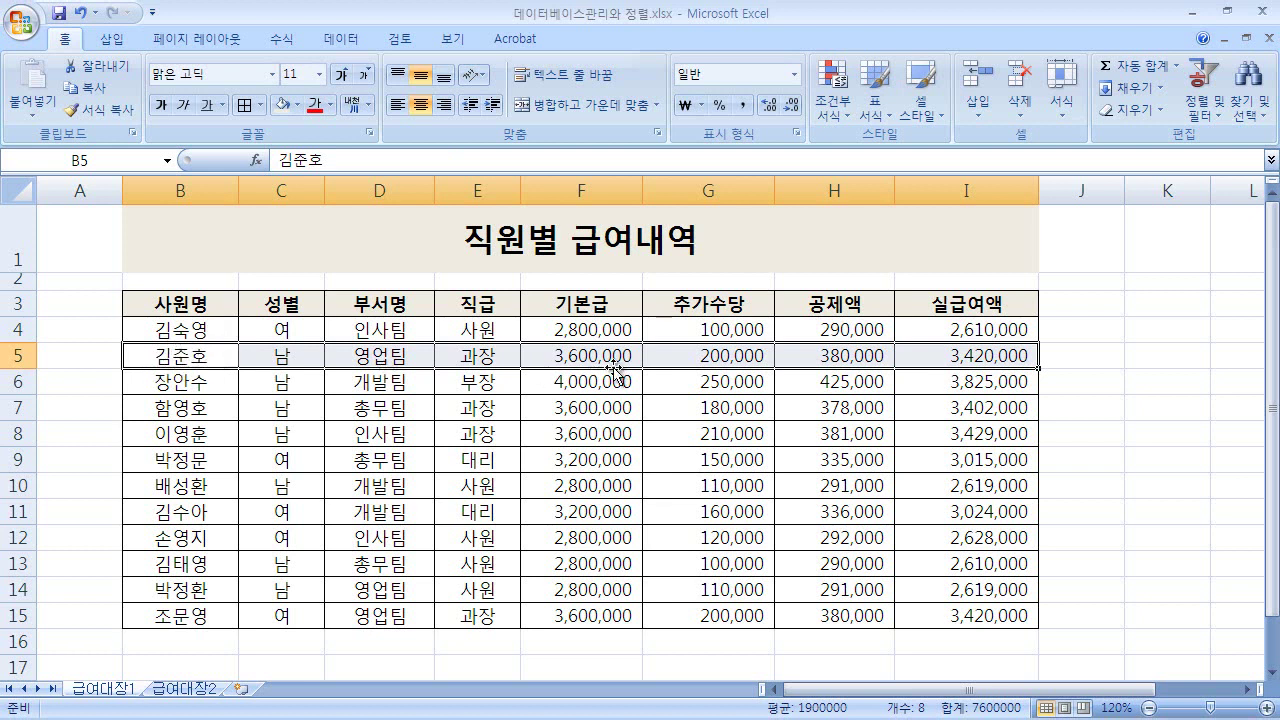
left_click(289, 310)
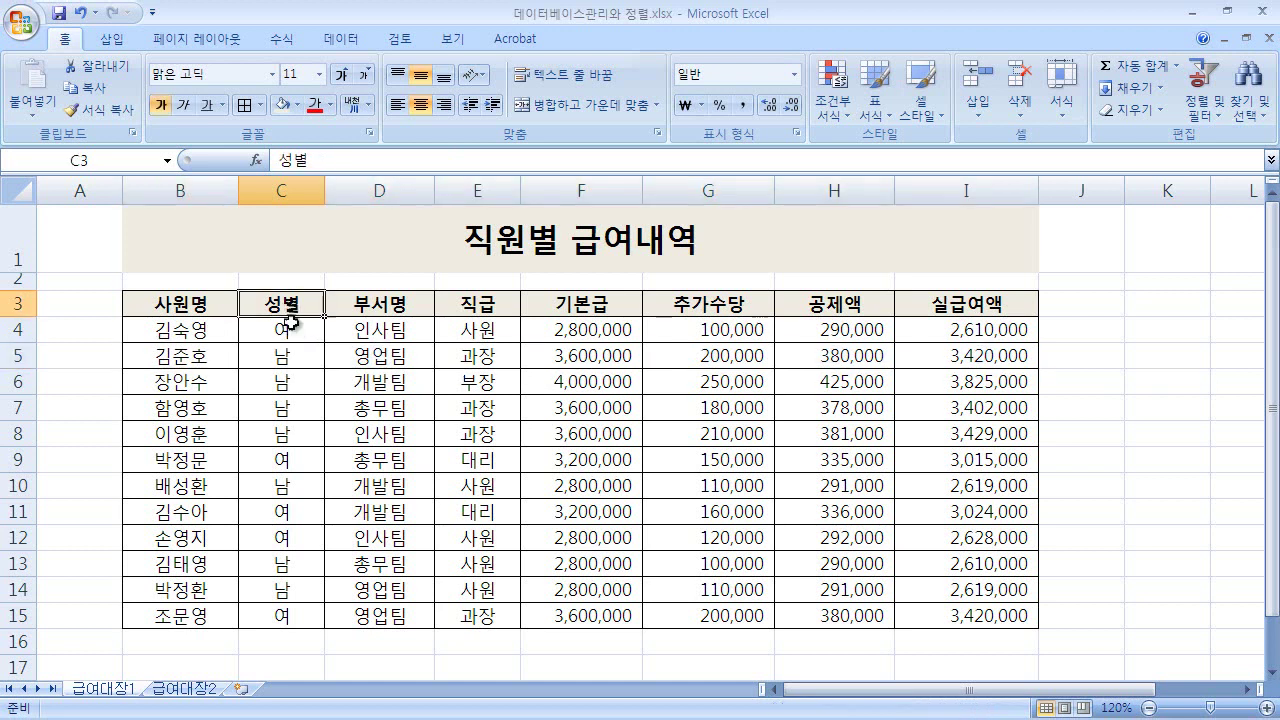
left_click_drag(289, 322, 285, 612)
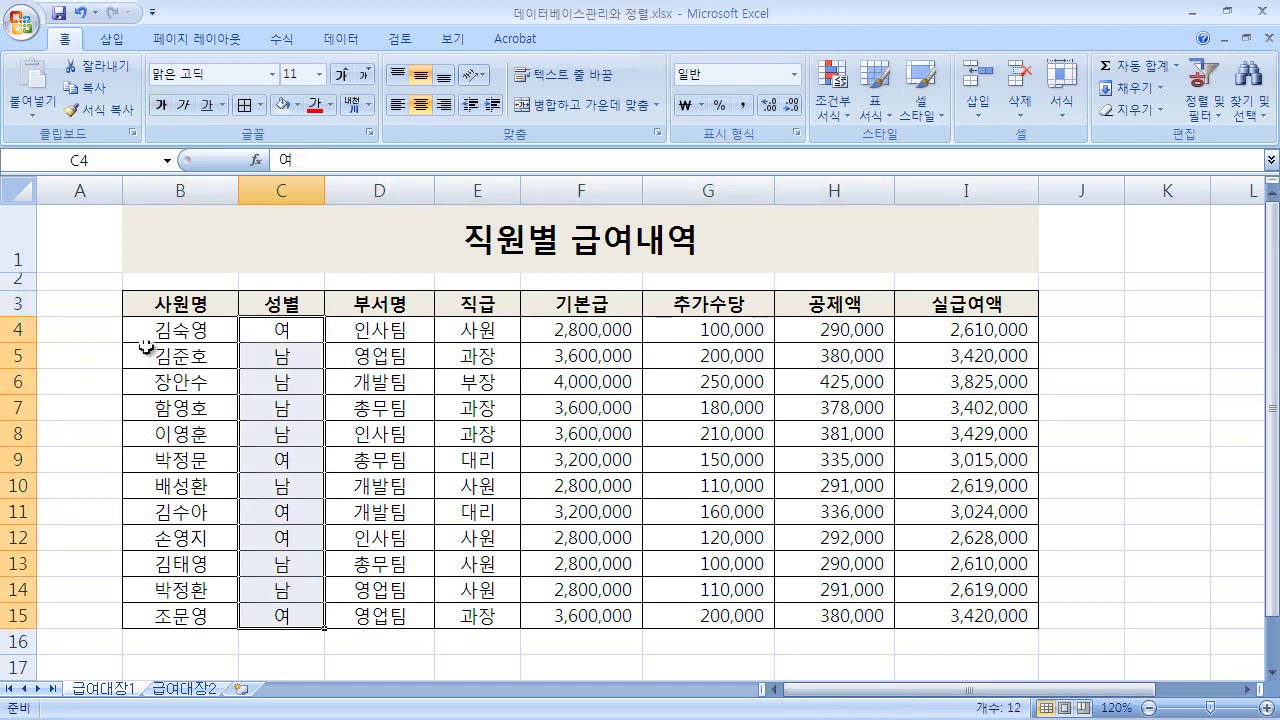
left_click_drag(146, 346, 951, 358)
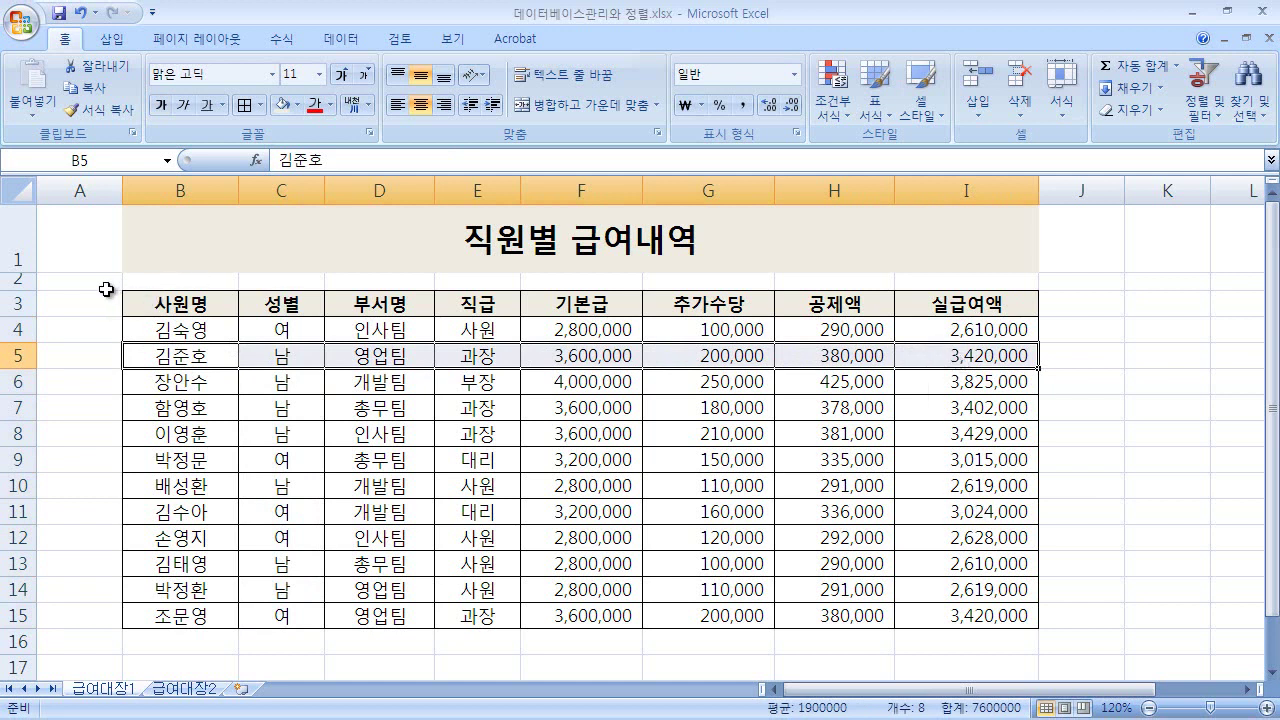
left_click(106, 284)
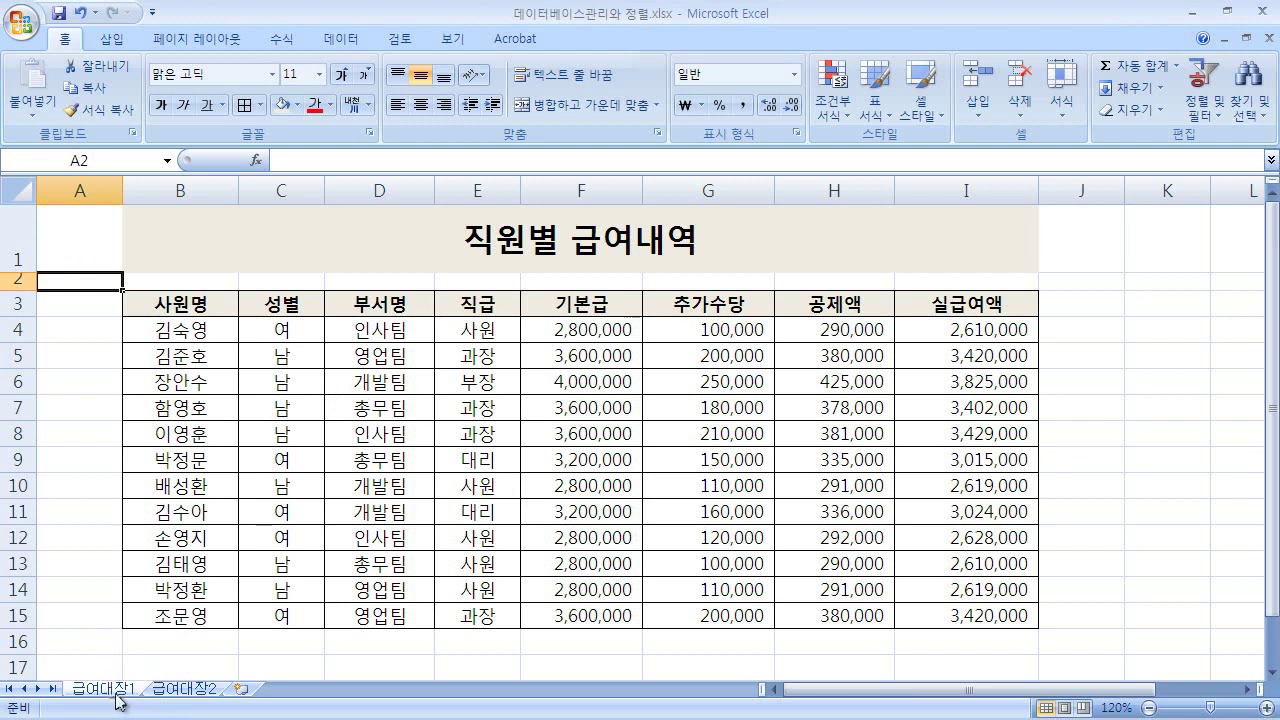
Compare the 급여대장1 and 급여대장2 sheets, inspecting the 기본급 cells F6:F7 and the 공제액 formula in H7 on 급여대장2
left_click(185, 689)
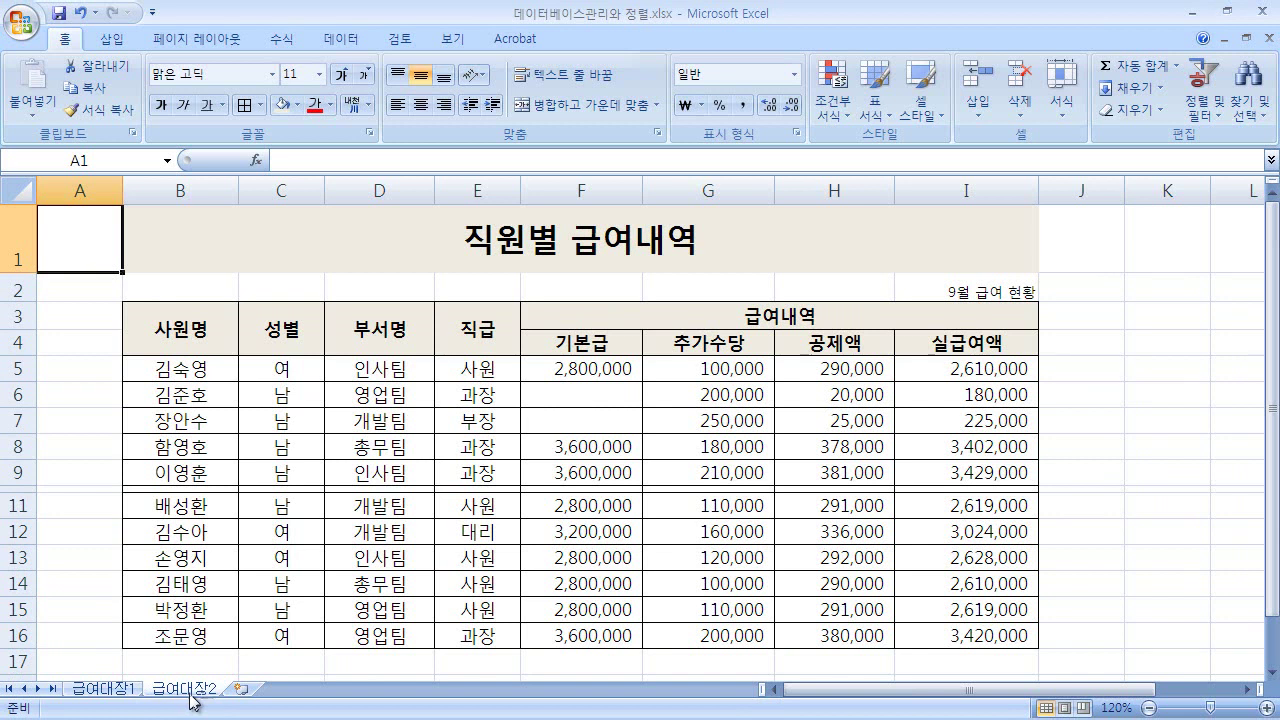
left_click(132, 694)
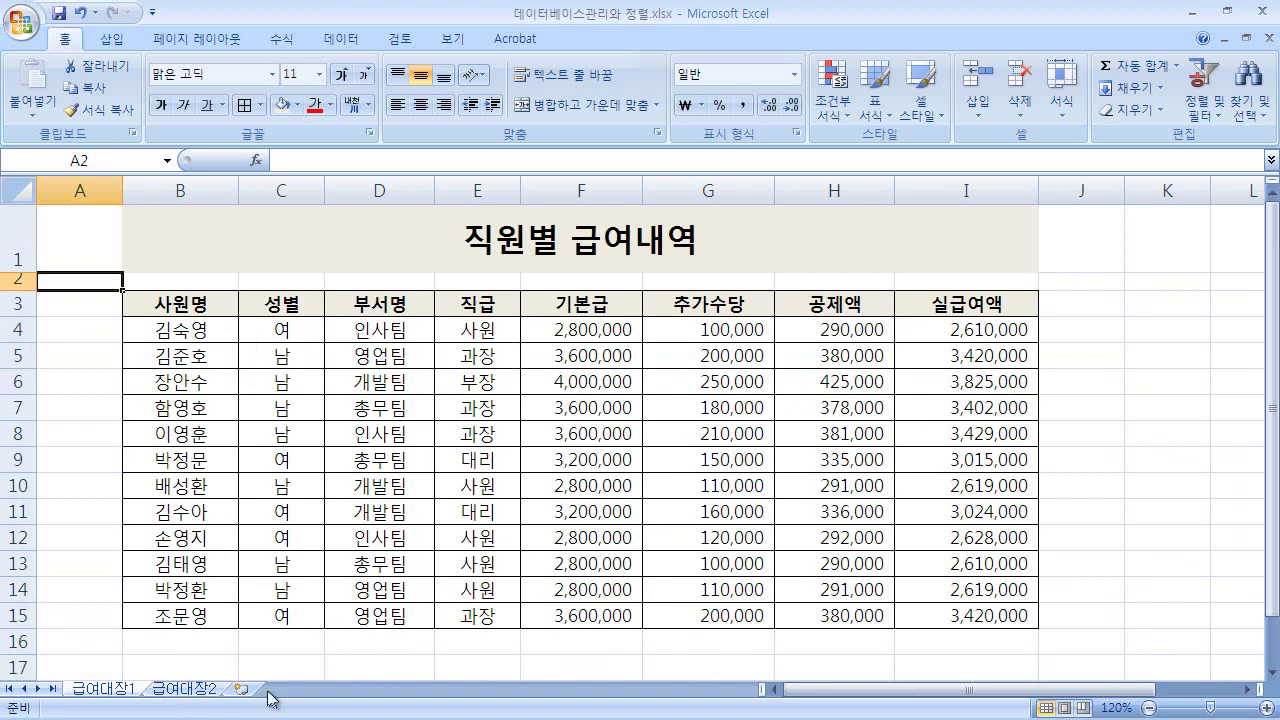
left_click(212, 690)
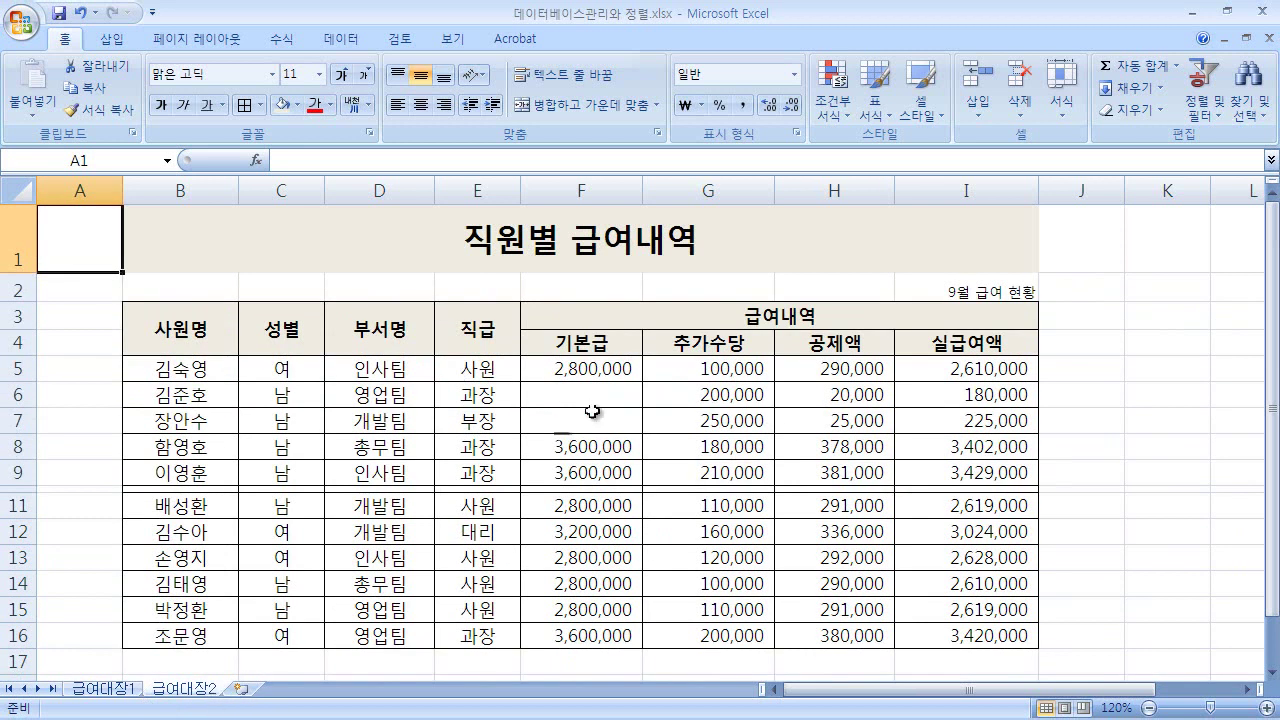
left_click_drag(597, 402, 598, 420)
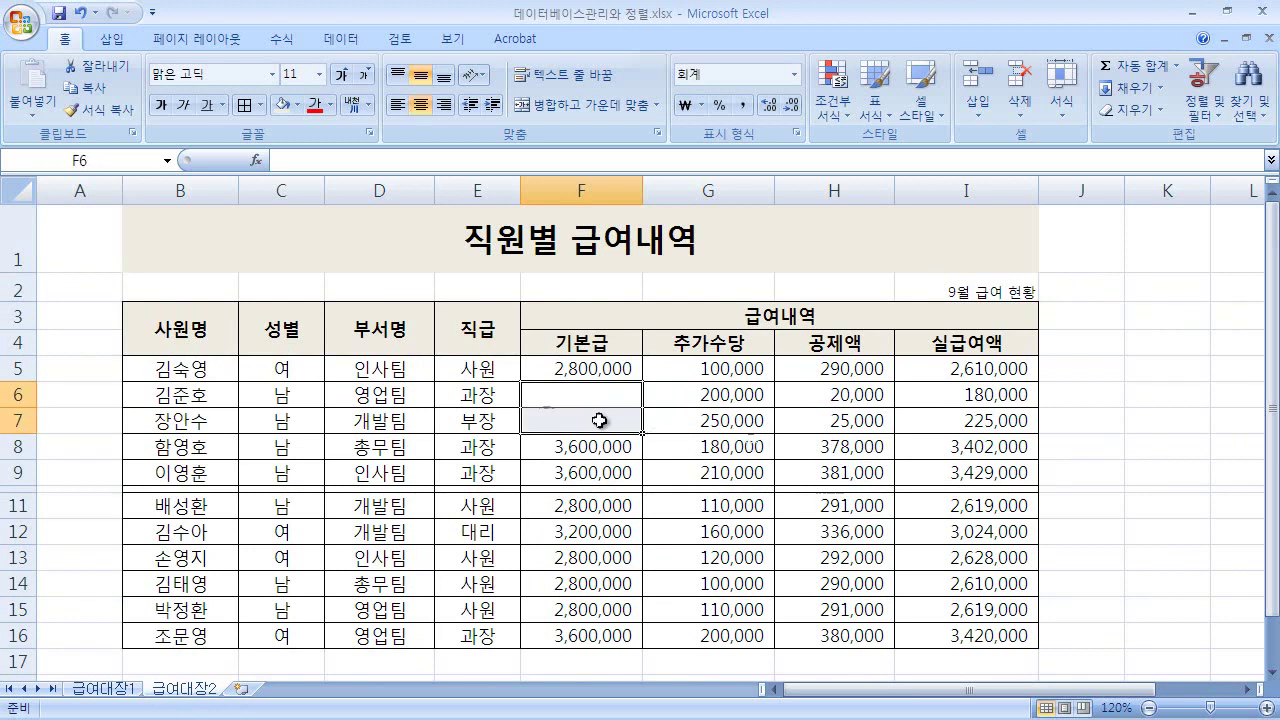
left_click(808, 418)
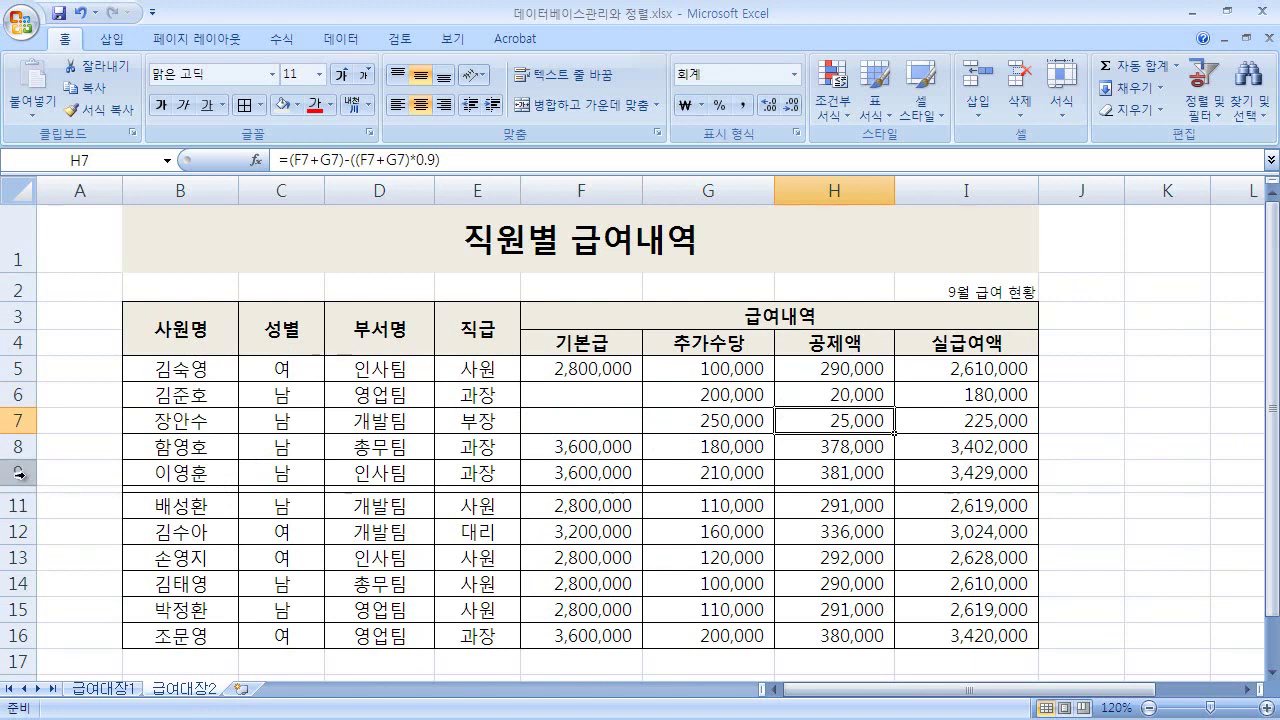
Increase the height of row 10 on the 급여대장2 sheet and select its cells B10:I10
left_click_drag(34, 496, 36, 508)
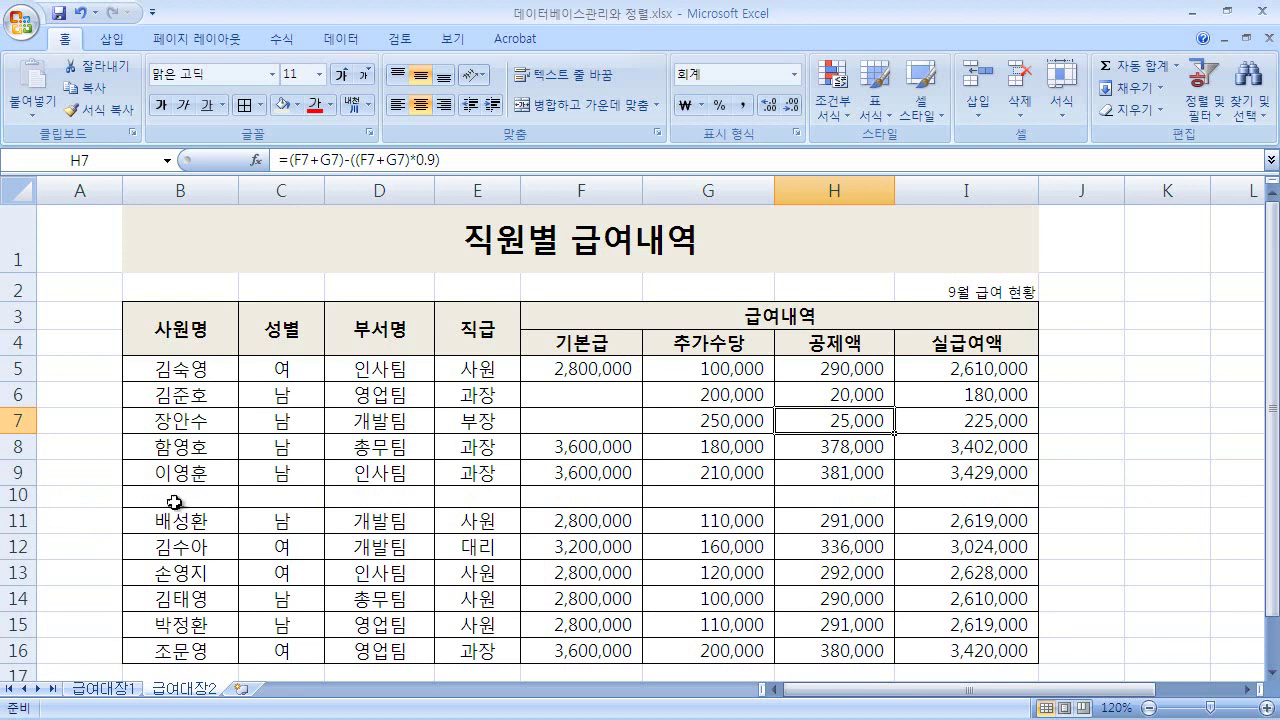
left_click_drag(177, 497, 960, 495)
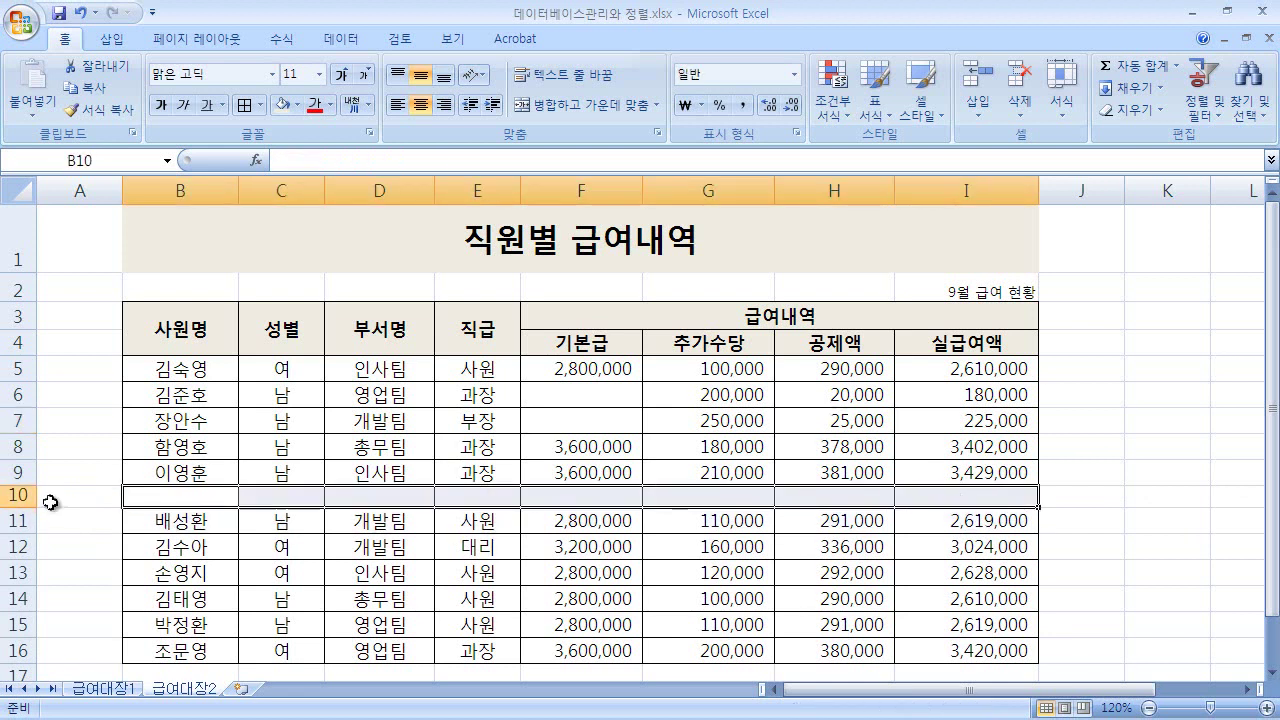
left_click_drag(34, 508, 34, 510)
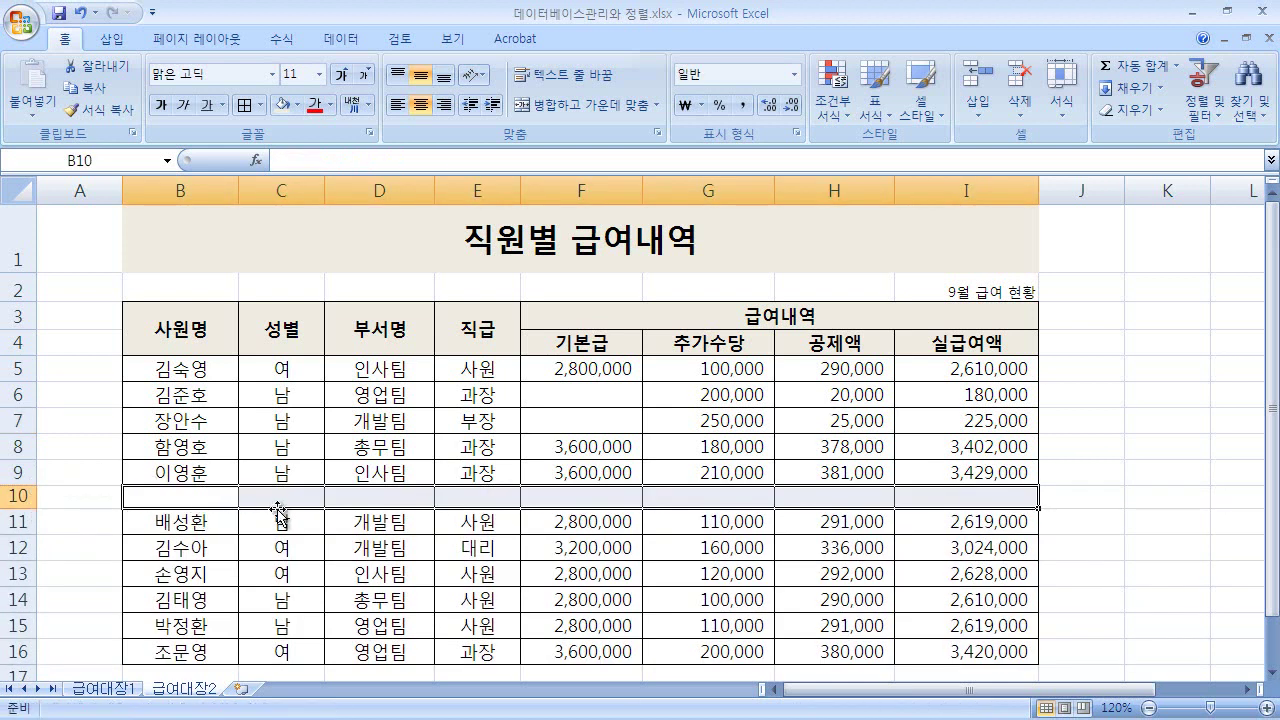
Inspect cells F6:F7, row 10, the I7 formula and the merged headings in rows 3 and 4, comparing the layout with the 급여대장1 sheet
left_click_drag(603, 397, 601, 412)
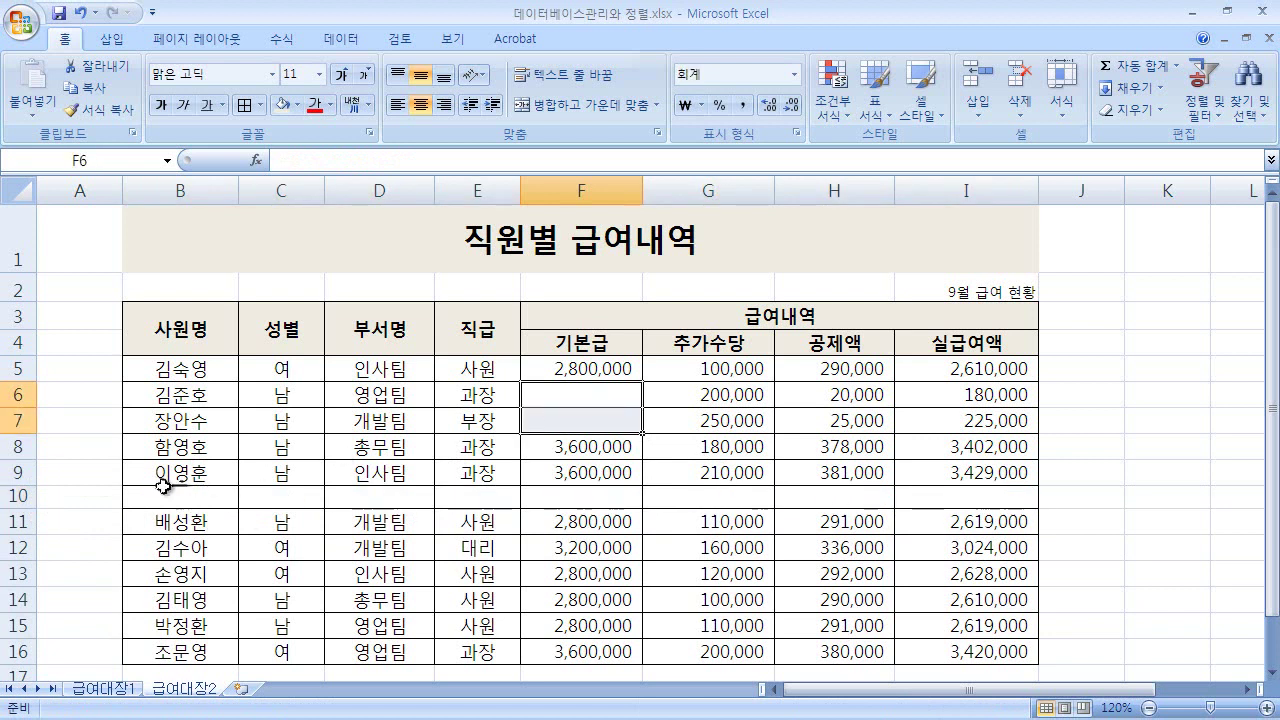
left_click_drag(170, 495, 951, 504)
left_click(936, 428)
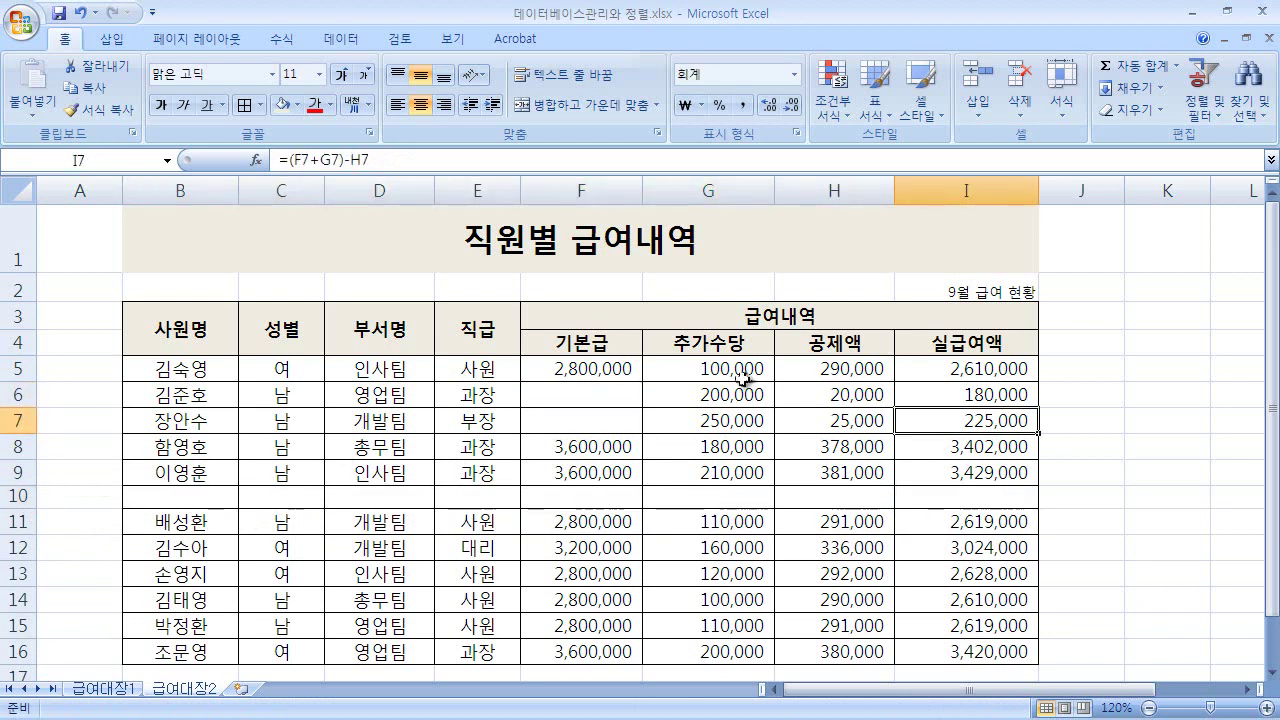
left_click_drag(182, 332, 856, 338)
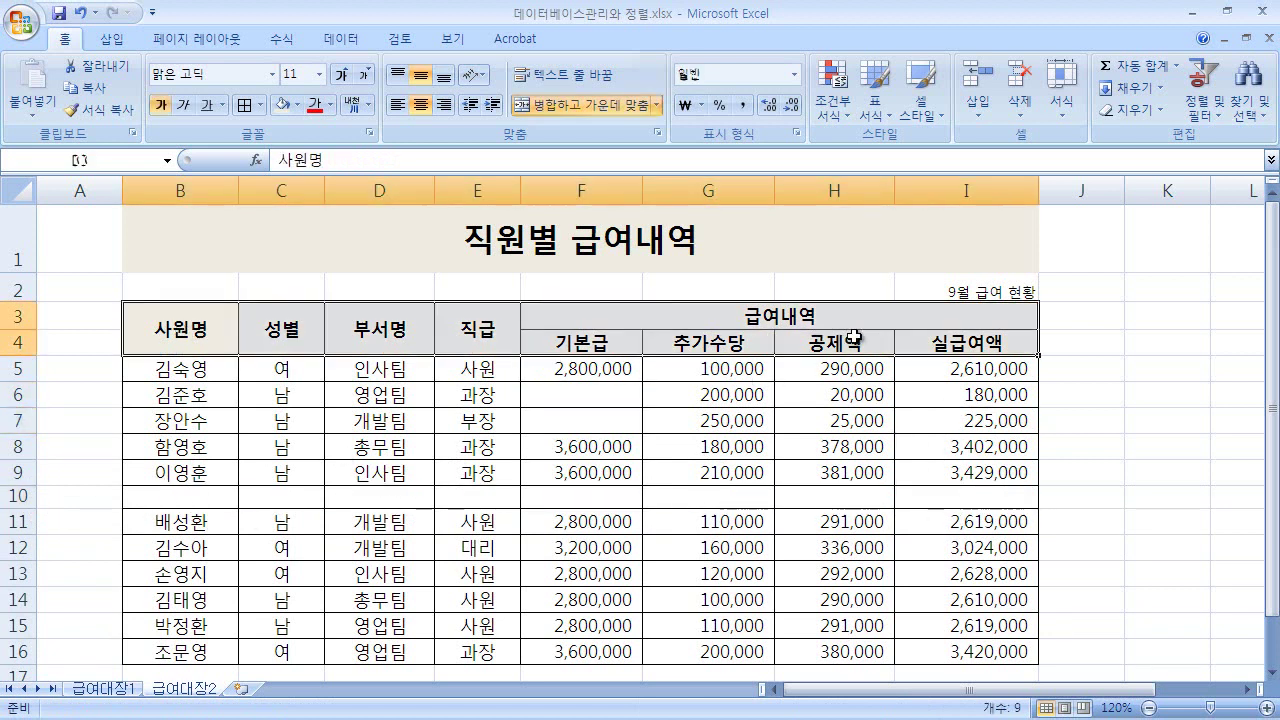
left_click(587, 402)
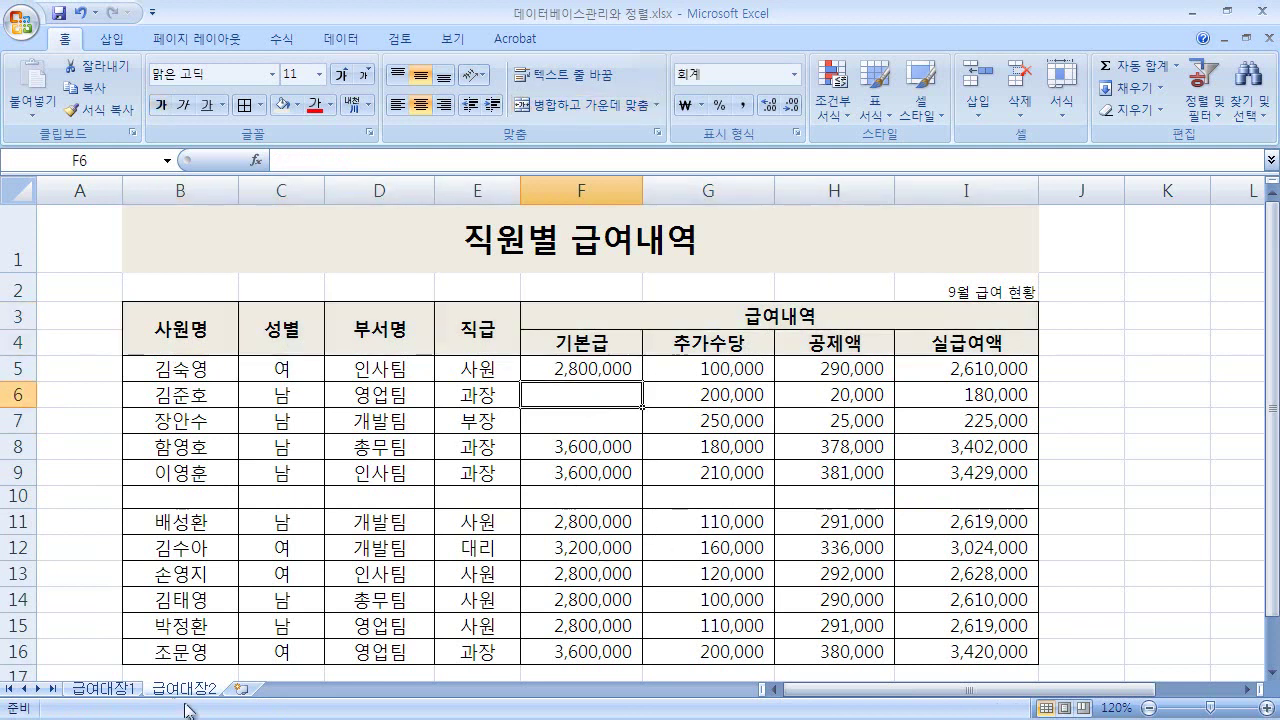
left_click(104, 689)
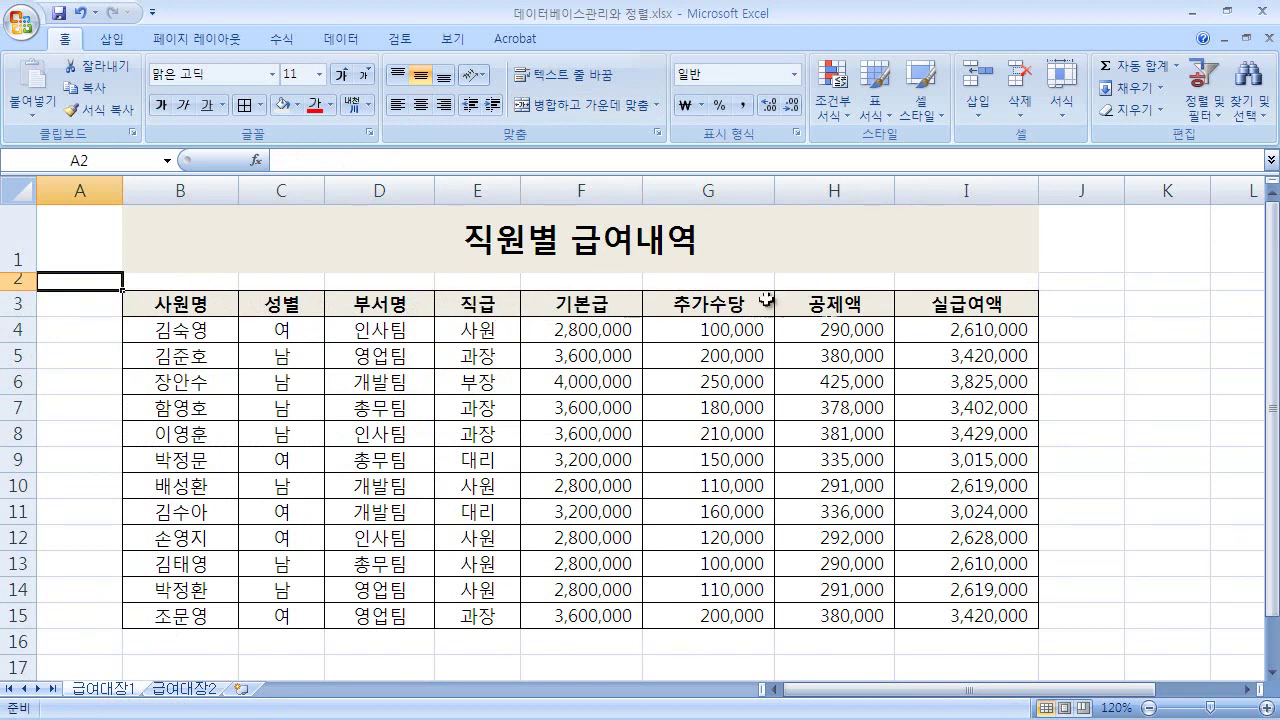
left_click(184, 689)
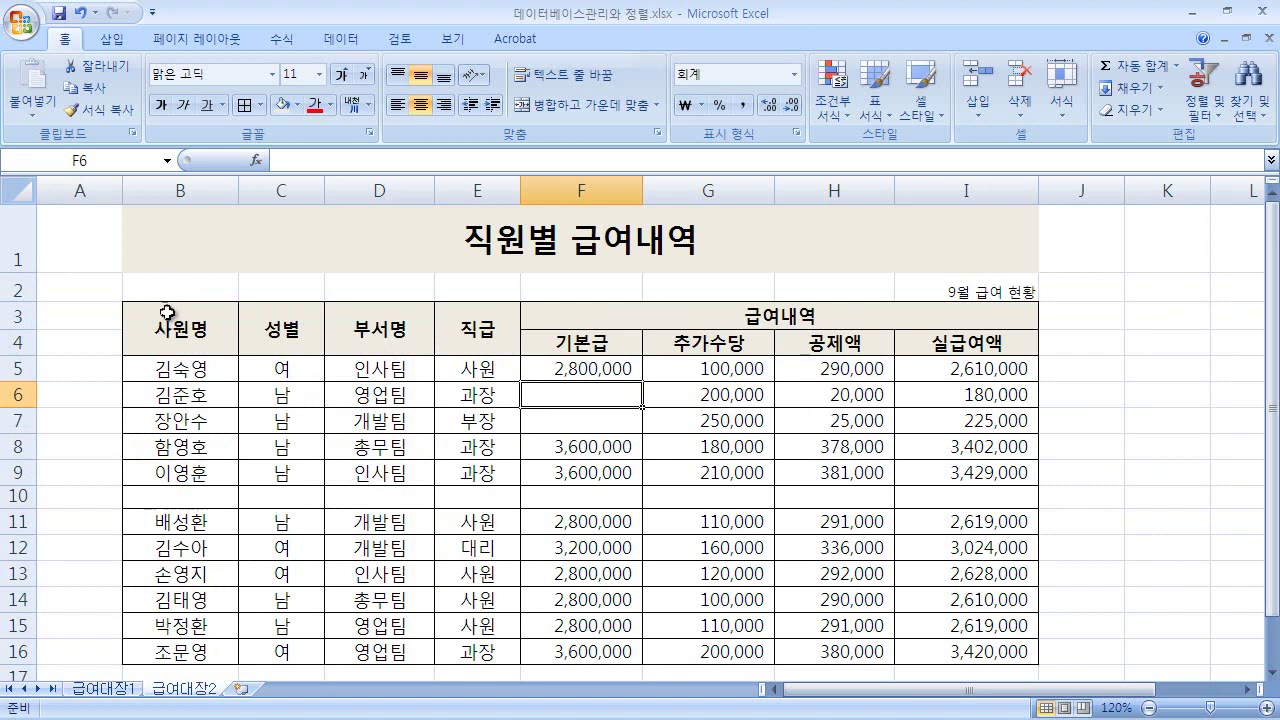
Inspect the merged 사원명 and 급여내역 headings, cell E7 and the 9월 급여 현황 note in I2 on the 급여대장2 sheet
left_click(198, 330)
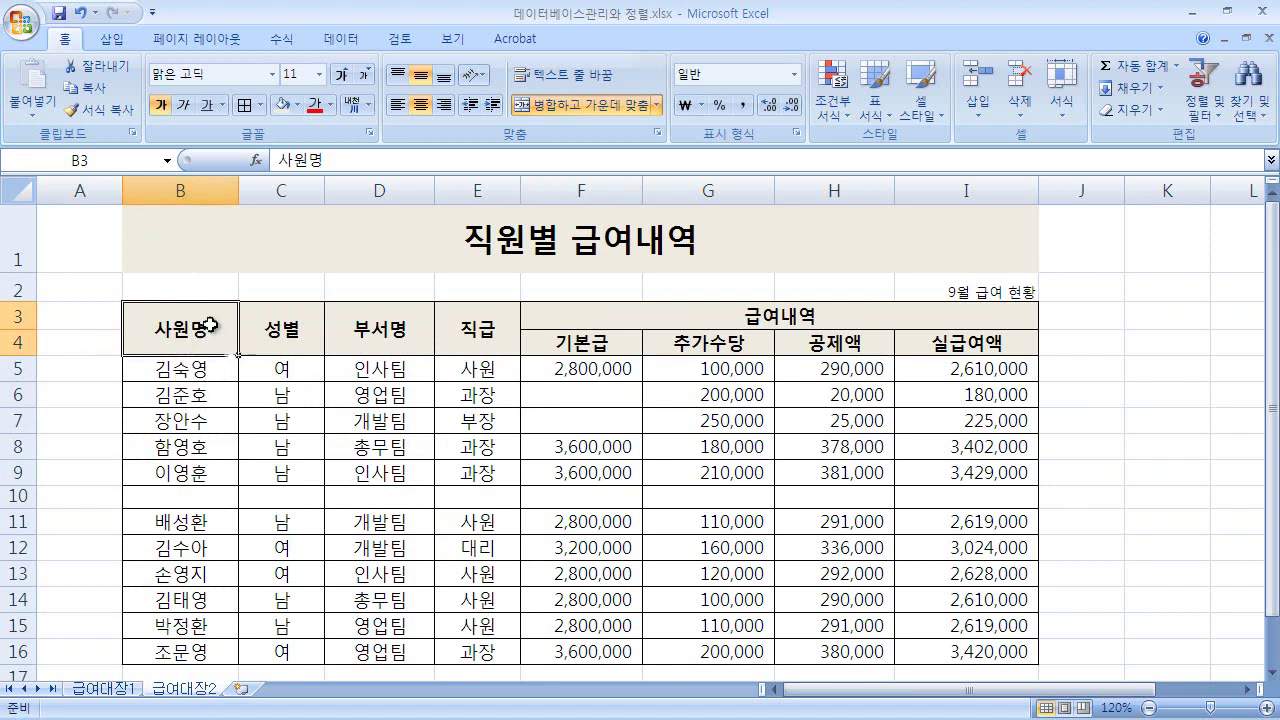
left_click(668, 325)
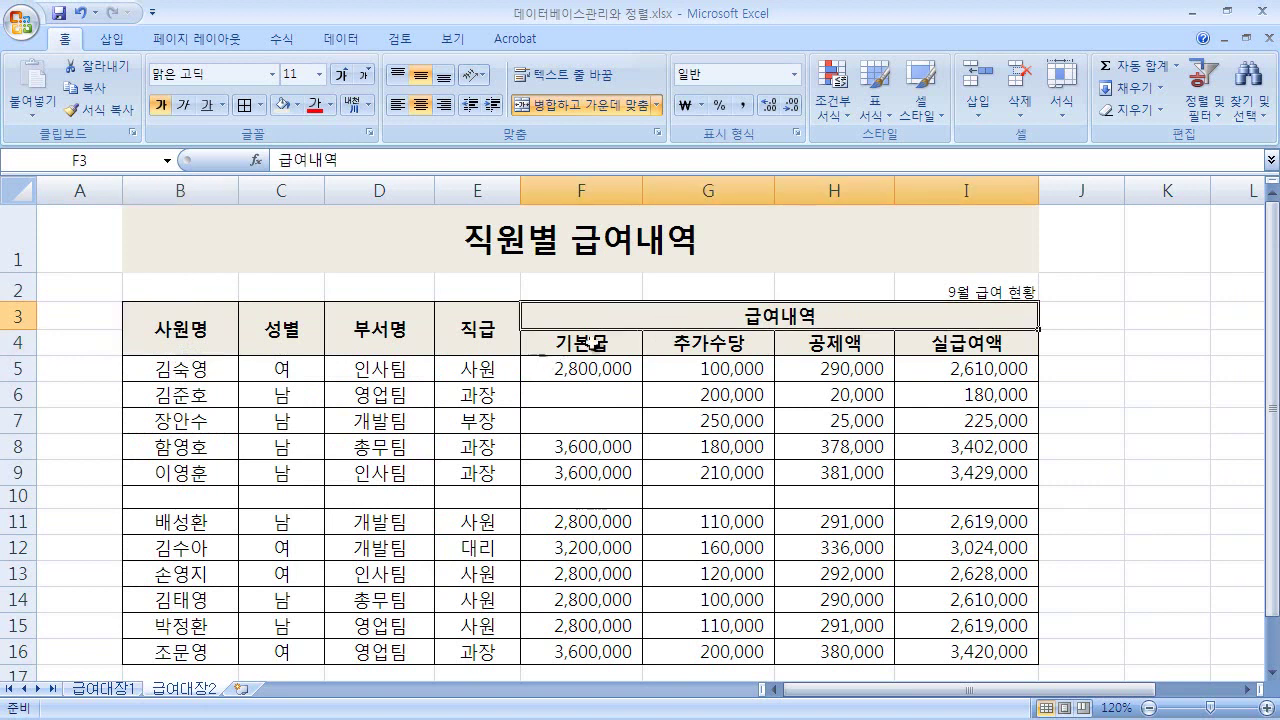
left_click(495, 418)
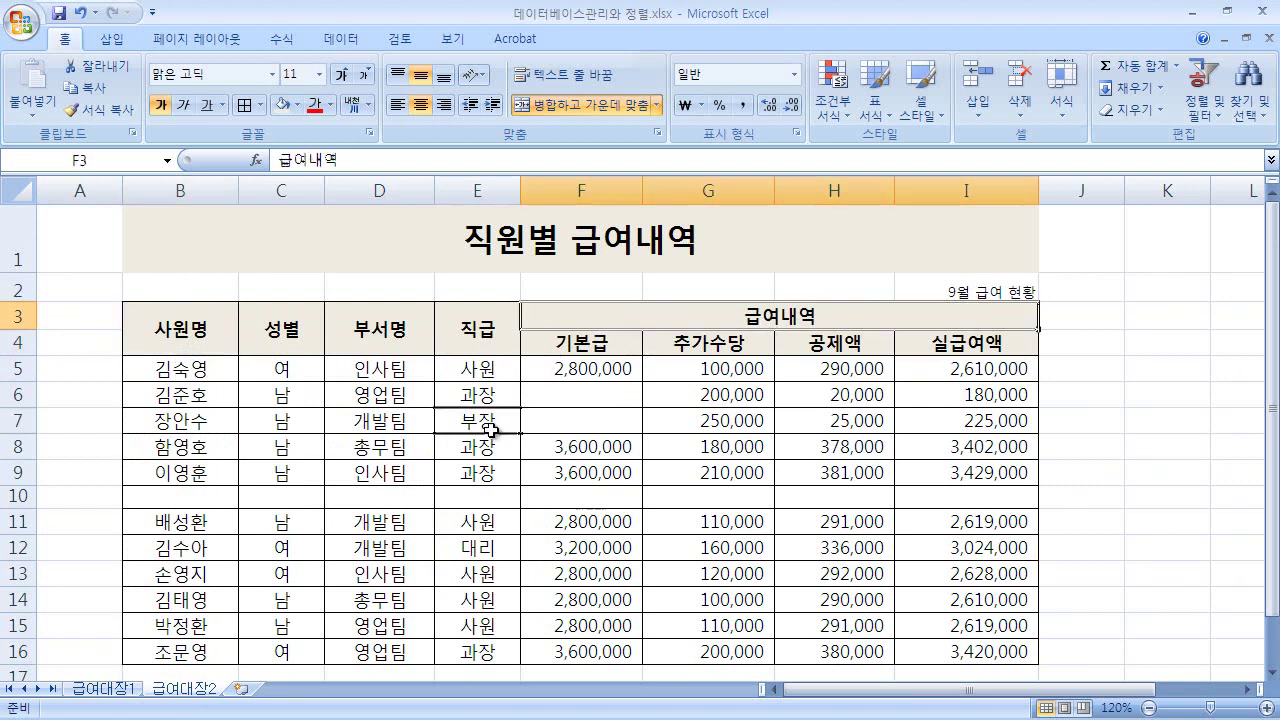
left_click(1017, 291)
left_click(440, 416)
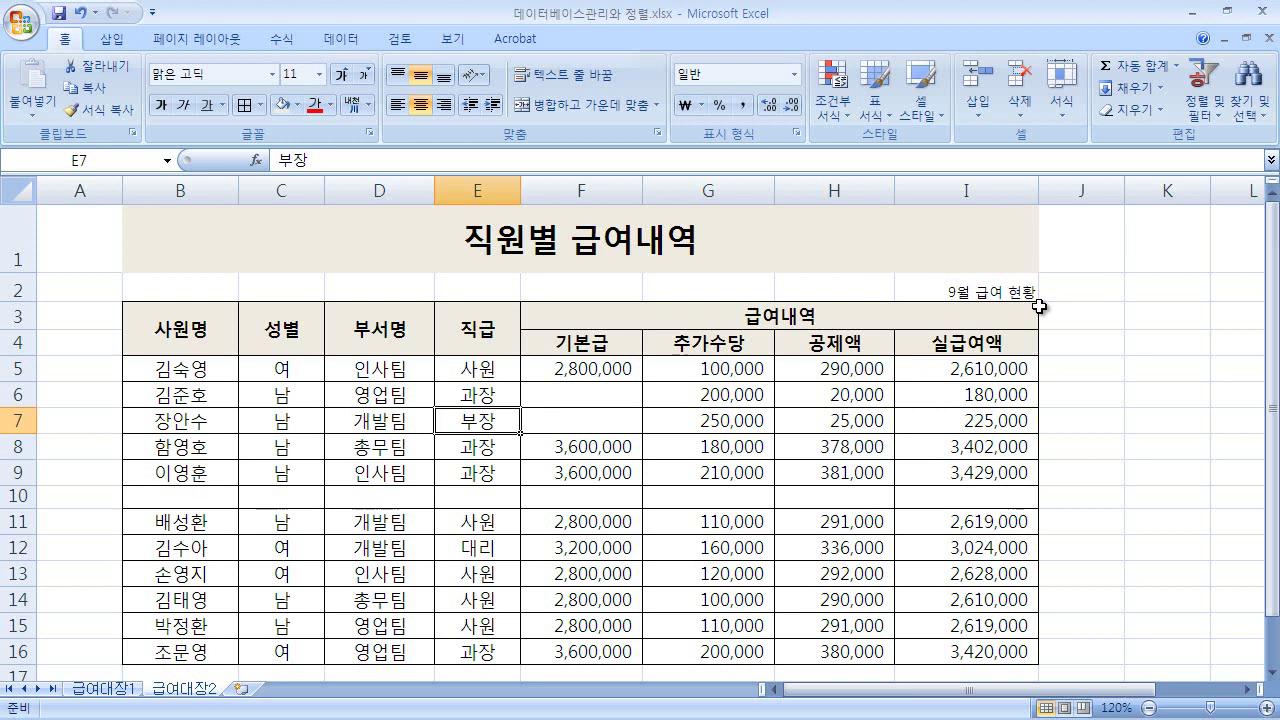
Examine the 사원명 data in column B together with the merged 사원명, 성별, 부서명 and 직급 headings in rows 3 and 4
left_click(215, 368)
left_click_drag(207, 405, 206, 606)
left_click(200, 330)
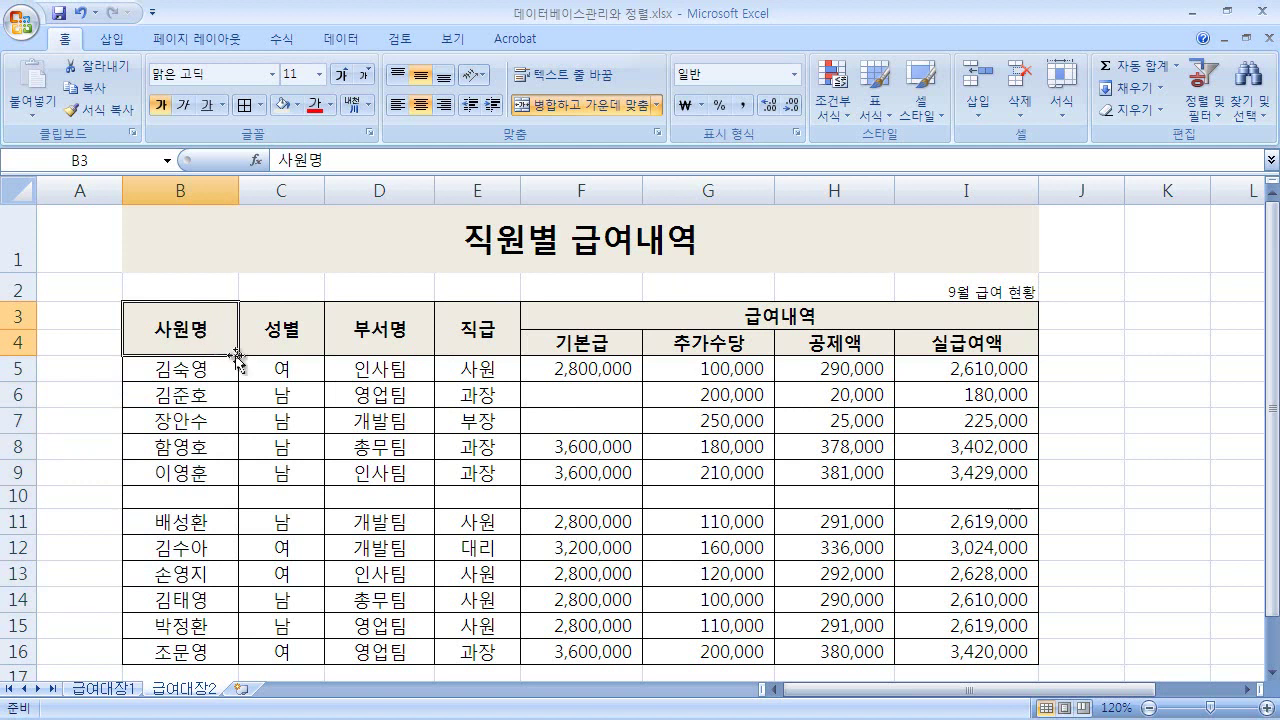
left_click(266, 328)
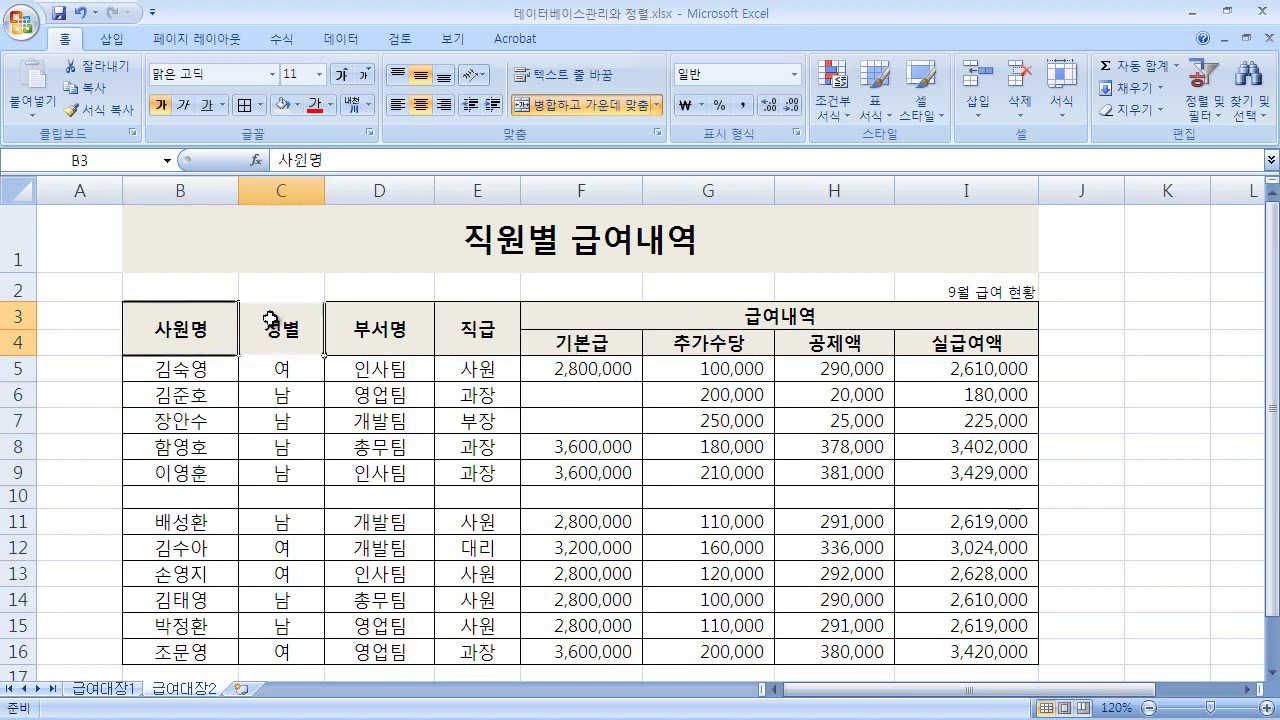
left_click(380, 328)
left_click(469, 324)
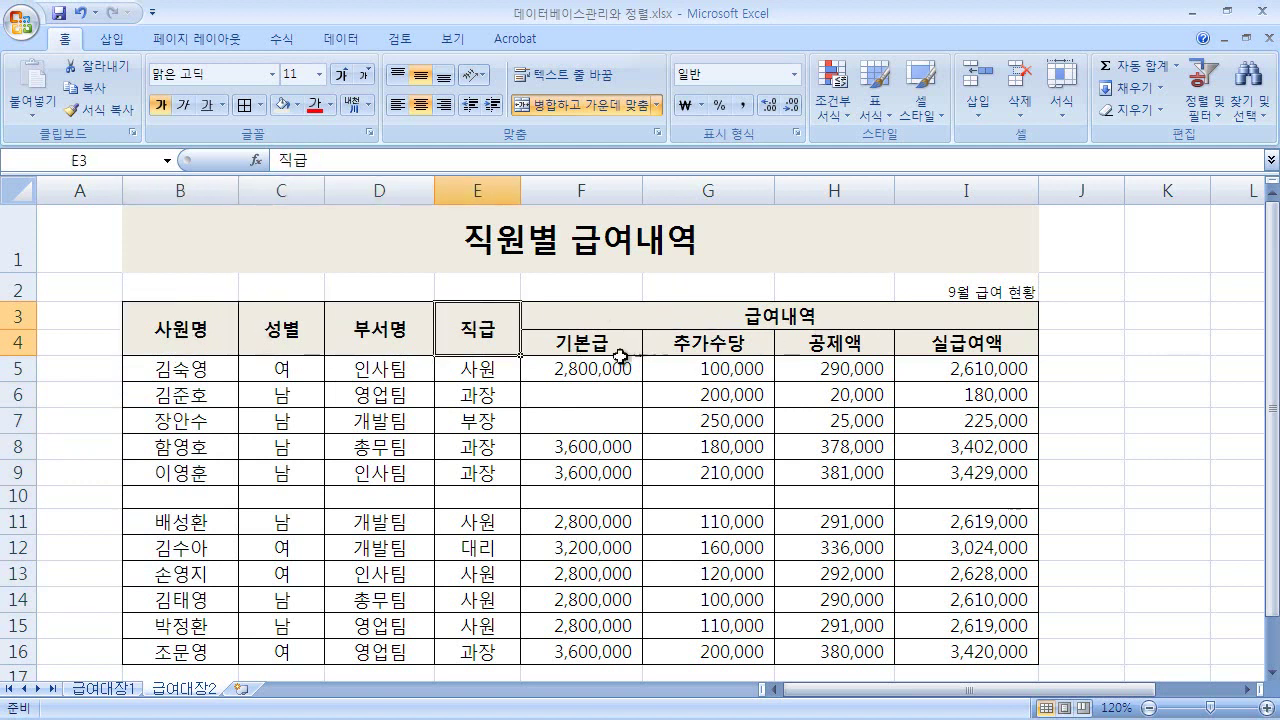
Compare the single-row 사원명 heading on 급여대장1 with the 급여내역 and 직급 headings on 급여대장2
left_click(104, 688)
left_click(186, 305)
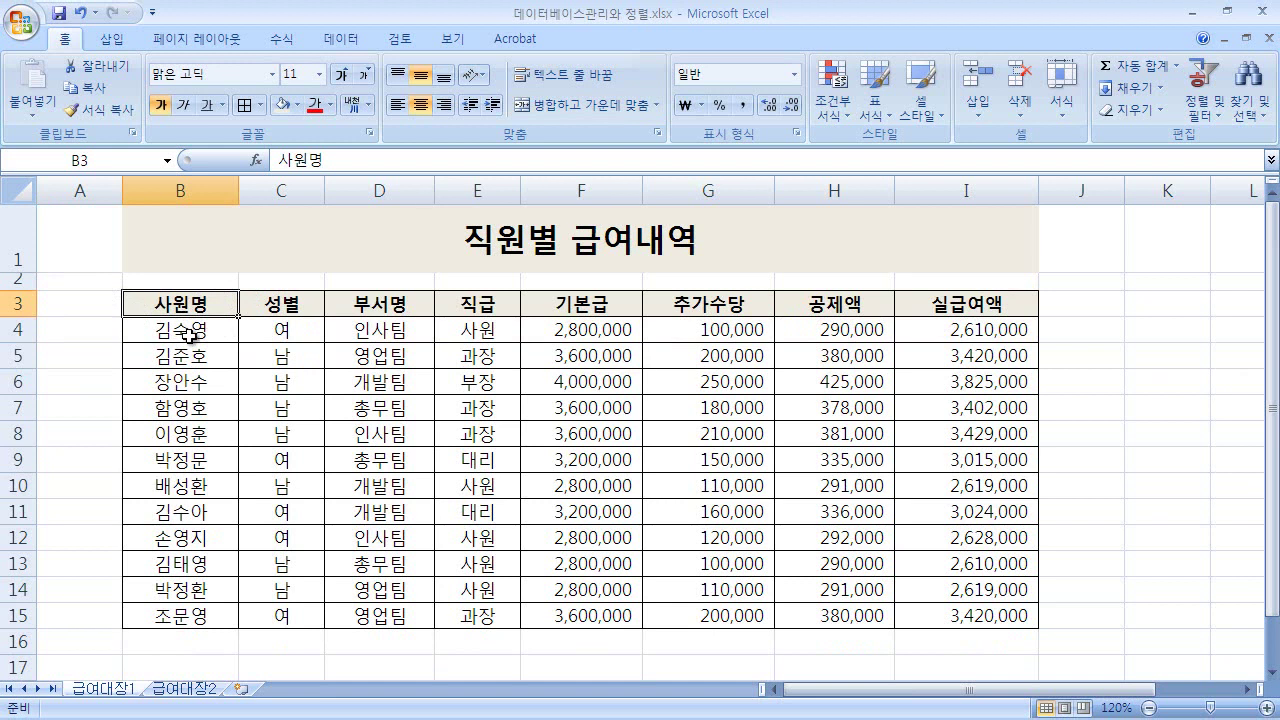
left_click(185, 689)
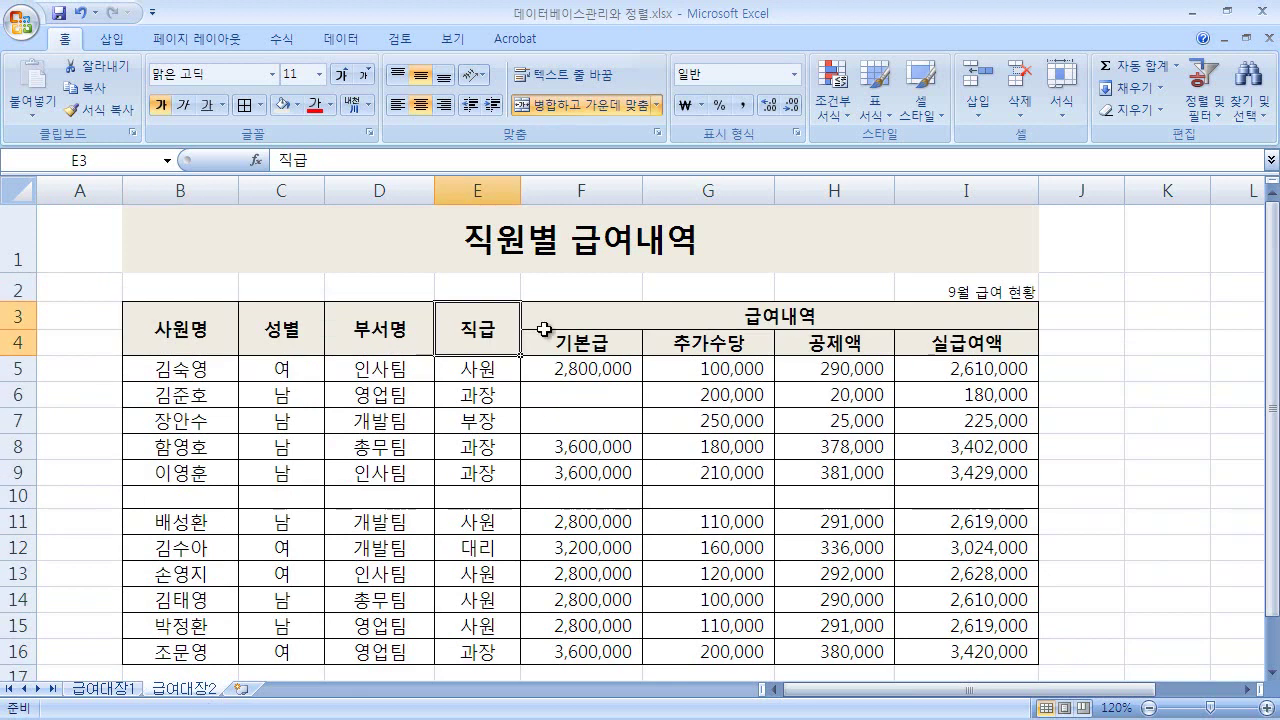
left_click(660, 318)
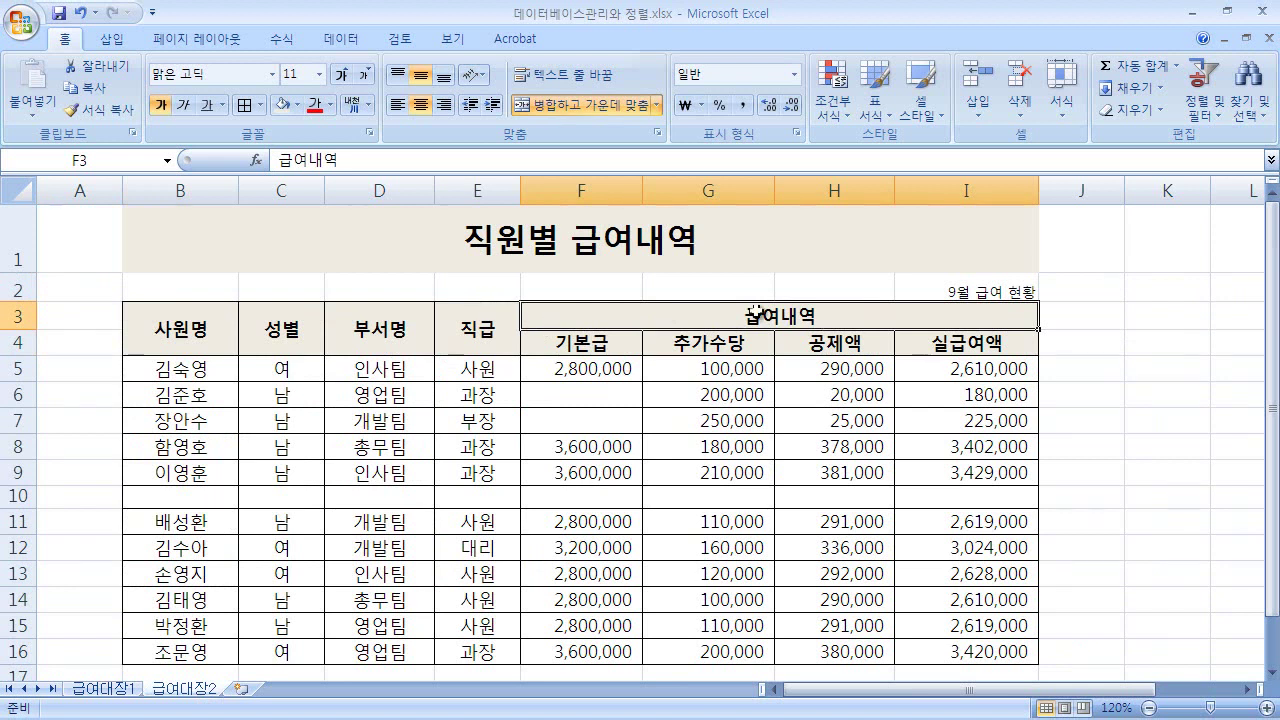
left_click(487, 337)
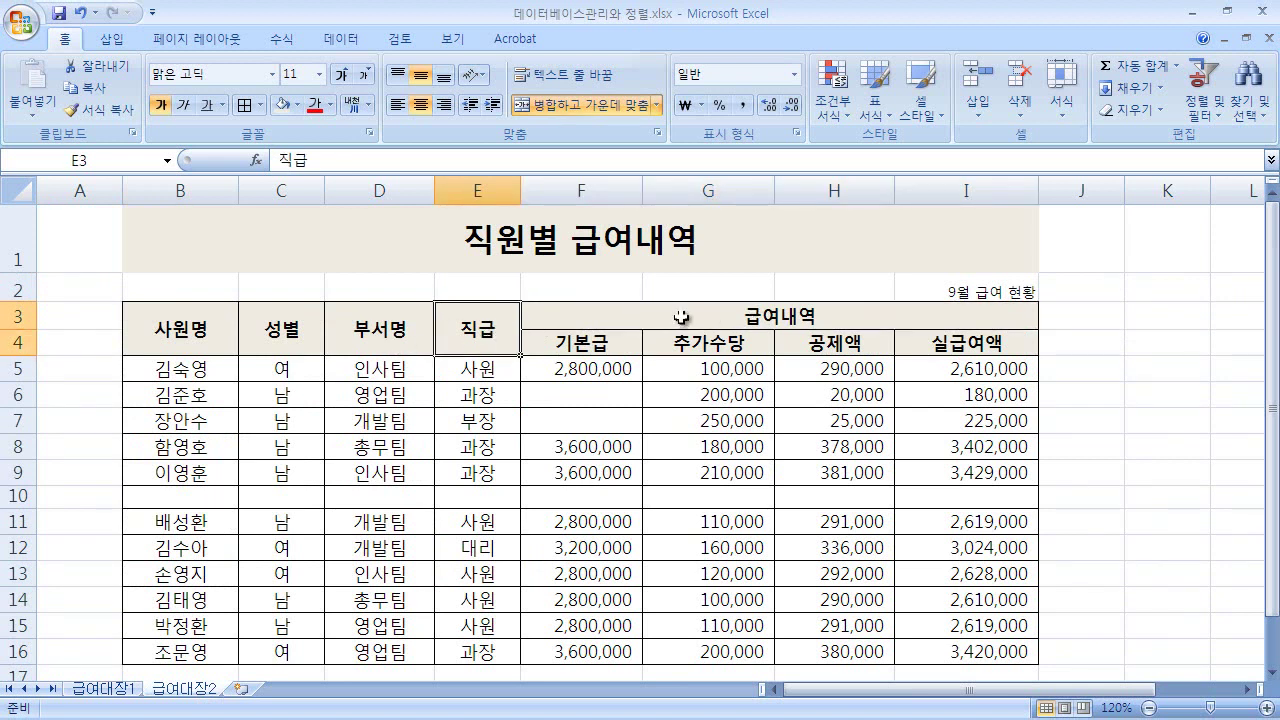
Inspect the blank 기본급 cell F6 alongside the merged 급여내역, 직급 and 부서명 headings on 급여대장2
left_click(582, 393)
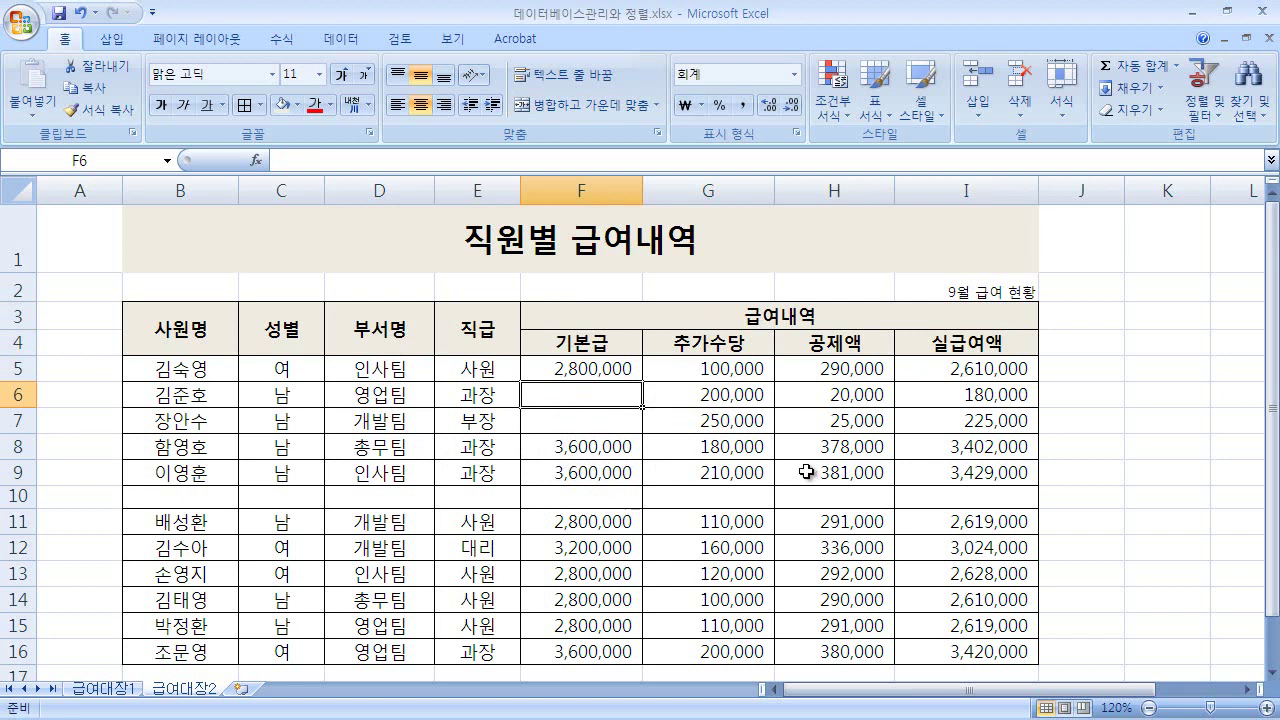
left_click(875, 321)
left_click(497, 329)
left_click(403, 328)
left_click(581, 400)
Examine the empty row B10:I10, the blank 기본급 cells F6:F7 and the 직급 column E3:E16
left_click_drag(195, 500, 956, 504)
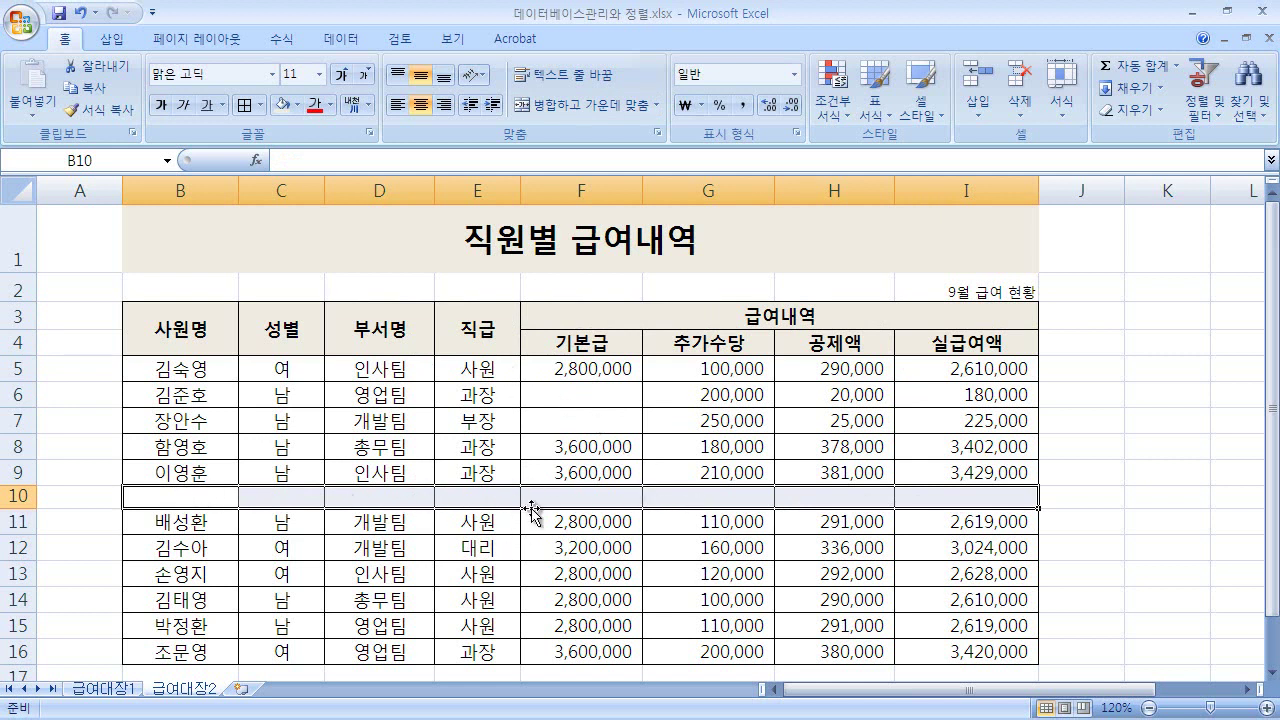
left_click(628, 418)
left_click(628, 395)
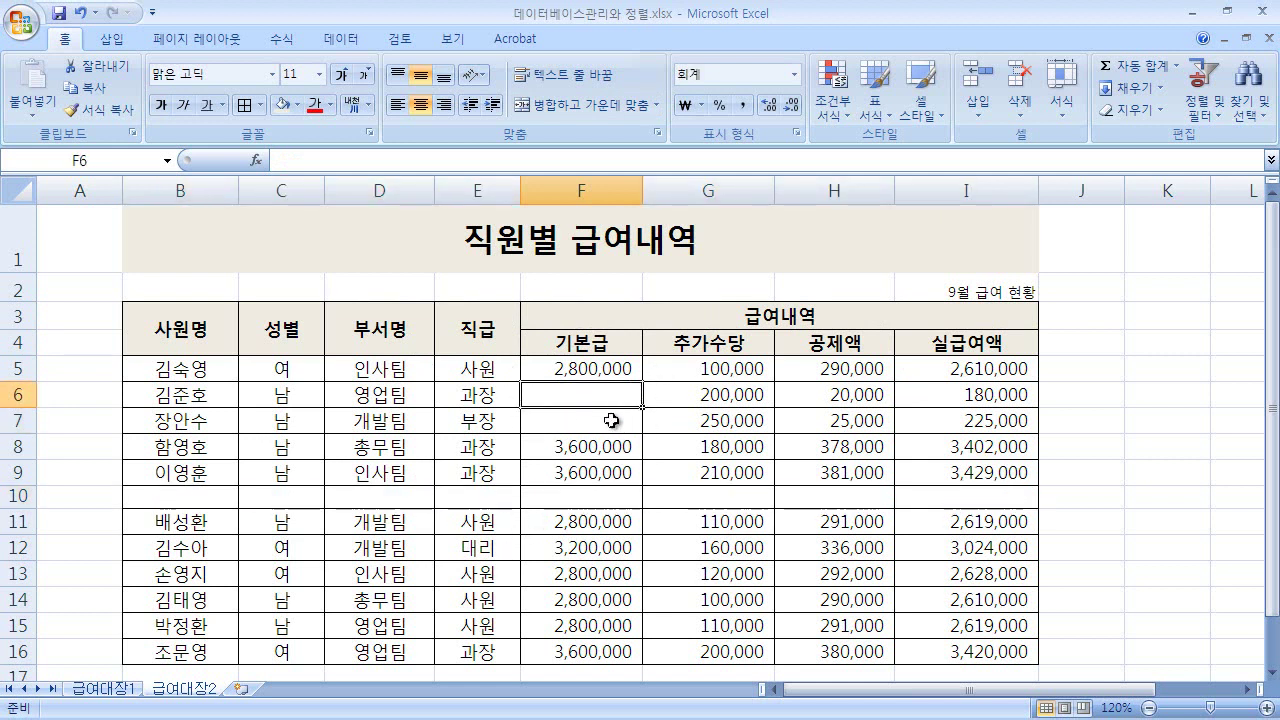
left_click(613, 421)
left_click(620, 403)
left_click(619, 420)
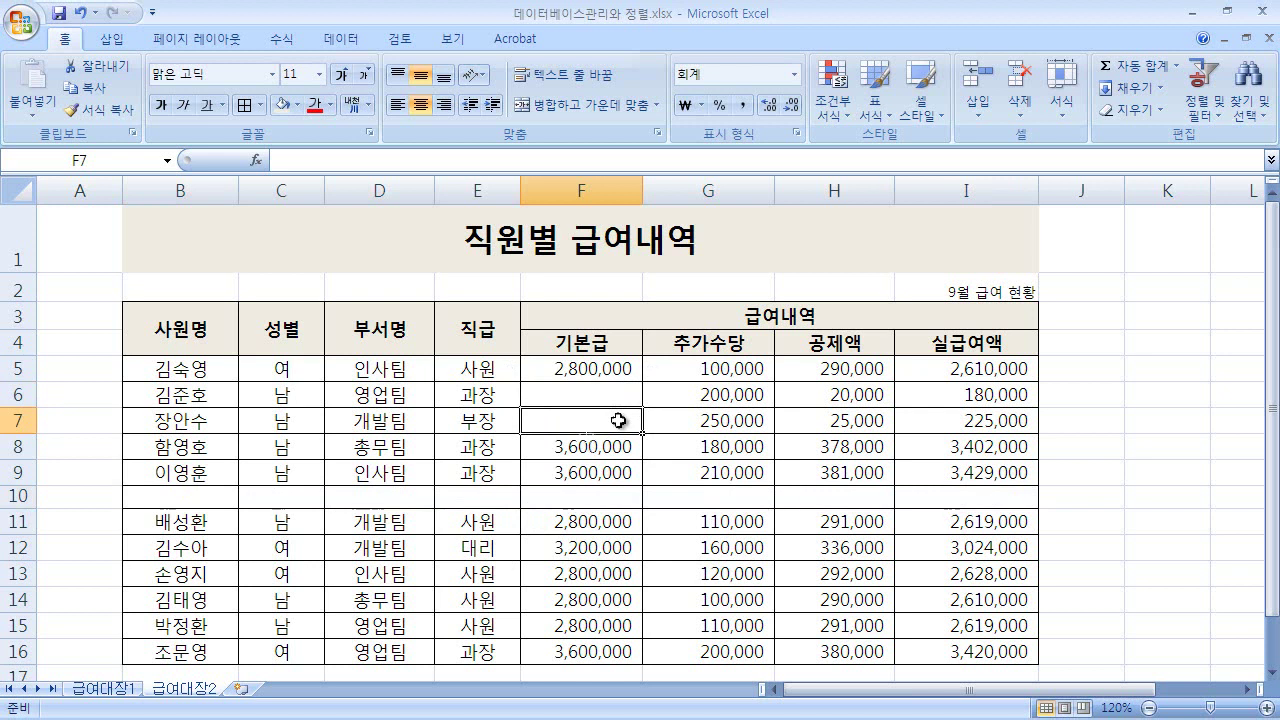
left_click_drag(190, 498, 932, 502)
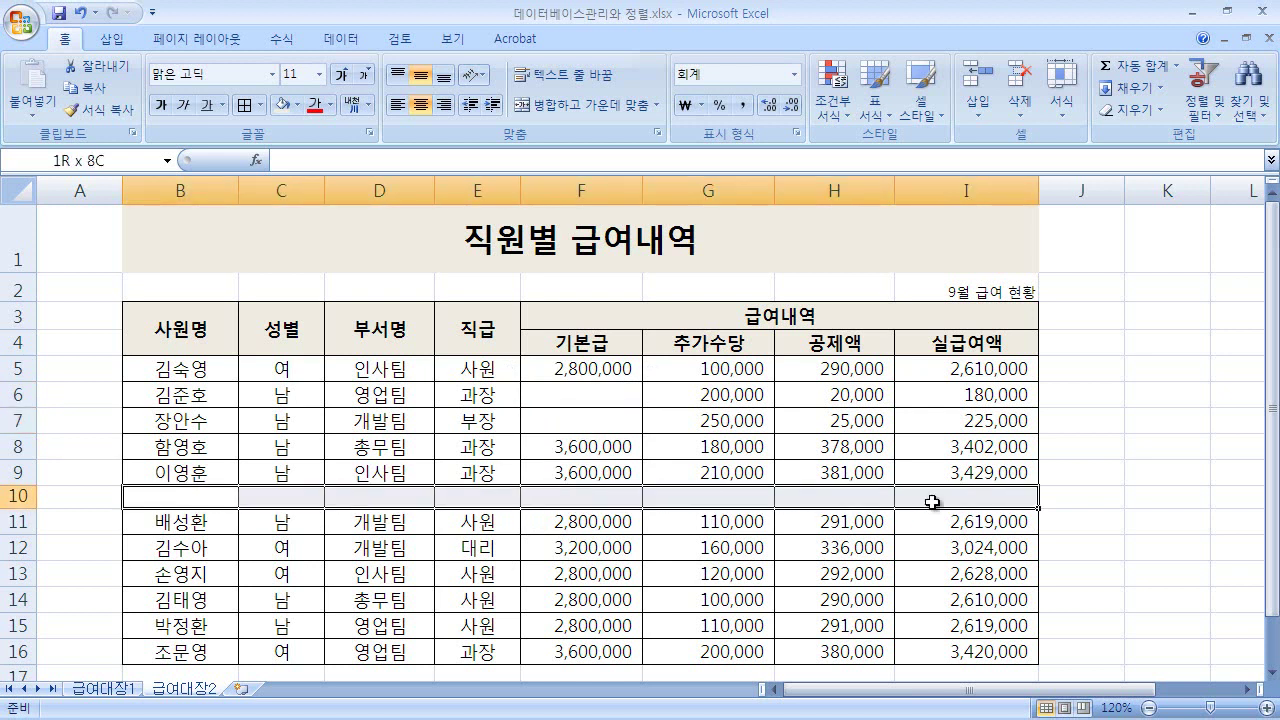
left_click_drag(482, 330, 480, 652)
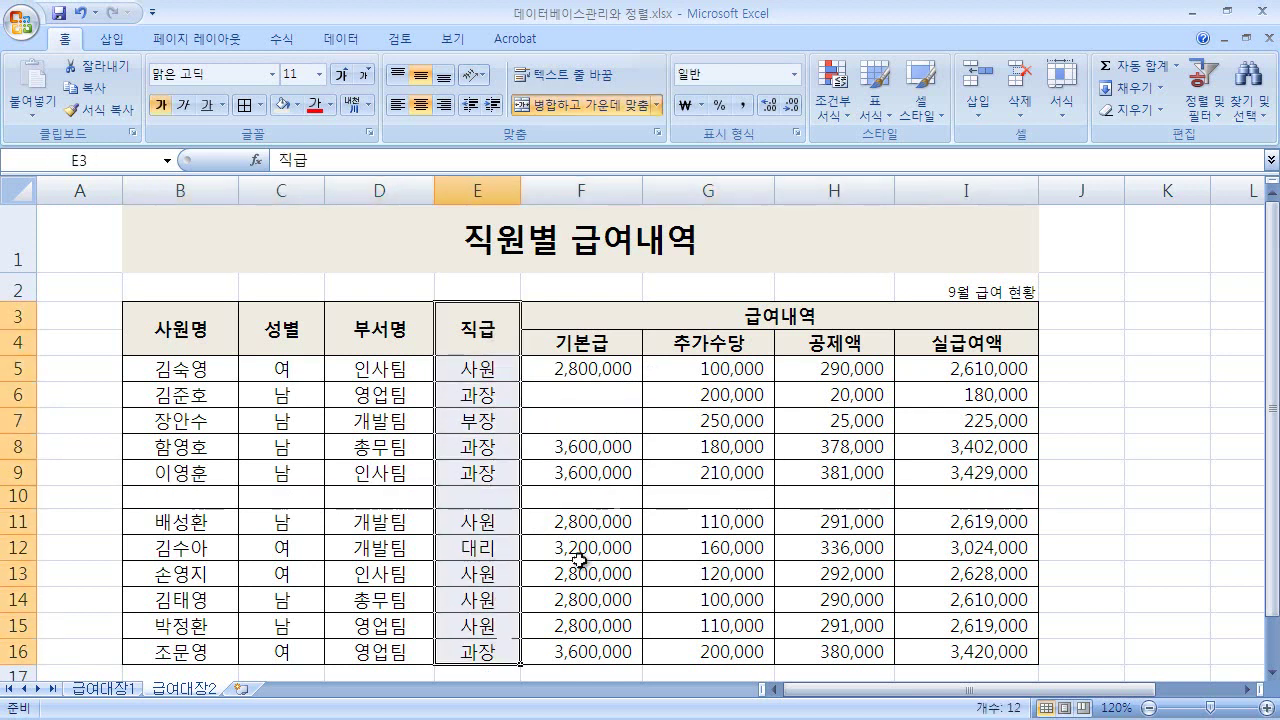
Compare the table blocks above and below the empty row 10 with the whole table range B3:I16
left_click(629, 500)
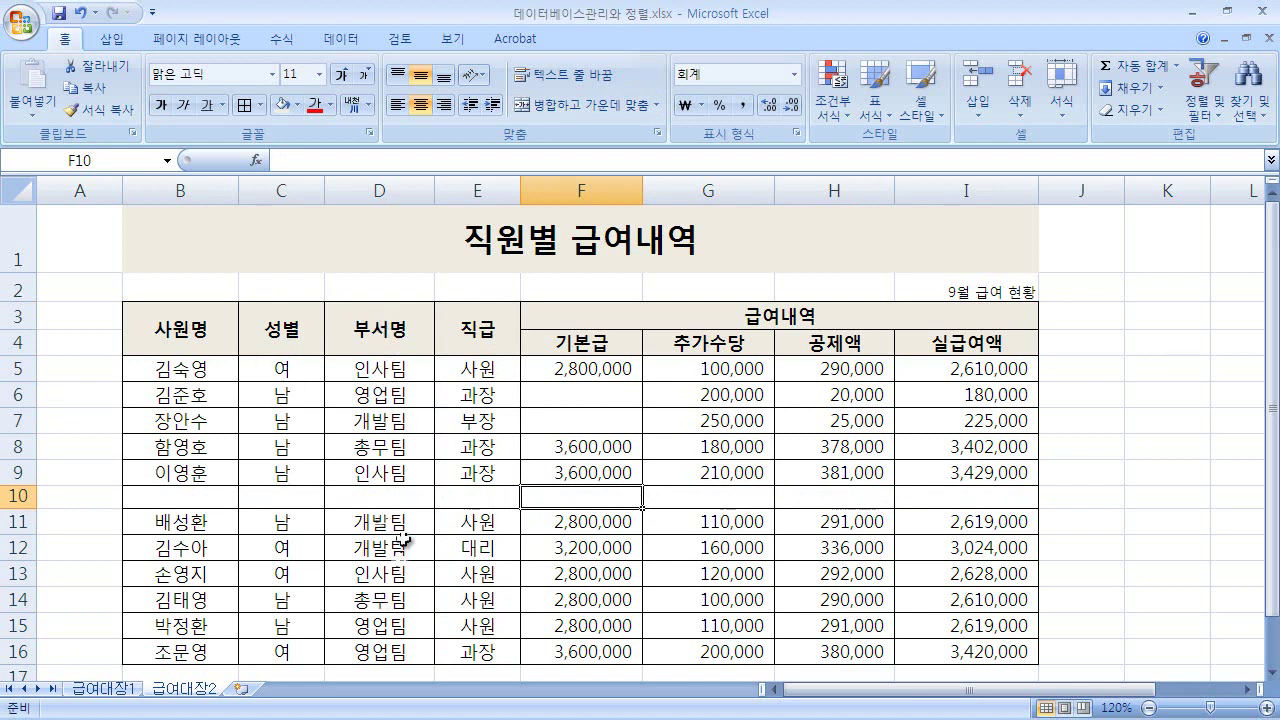
left_click_drag(196, 340, 1146, 471)
left_click_drag(222, 519, 937, 640)
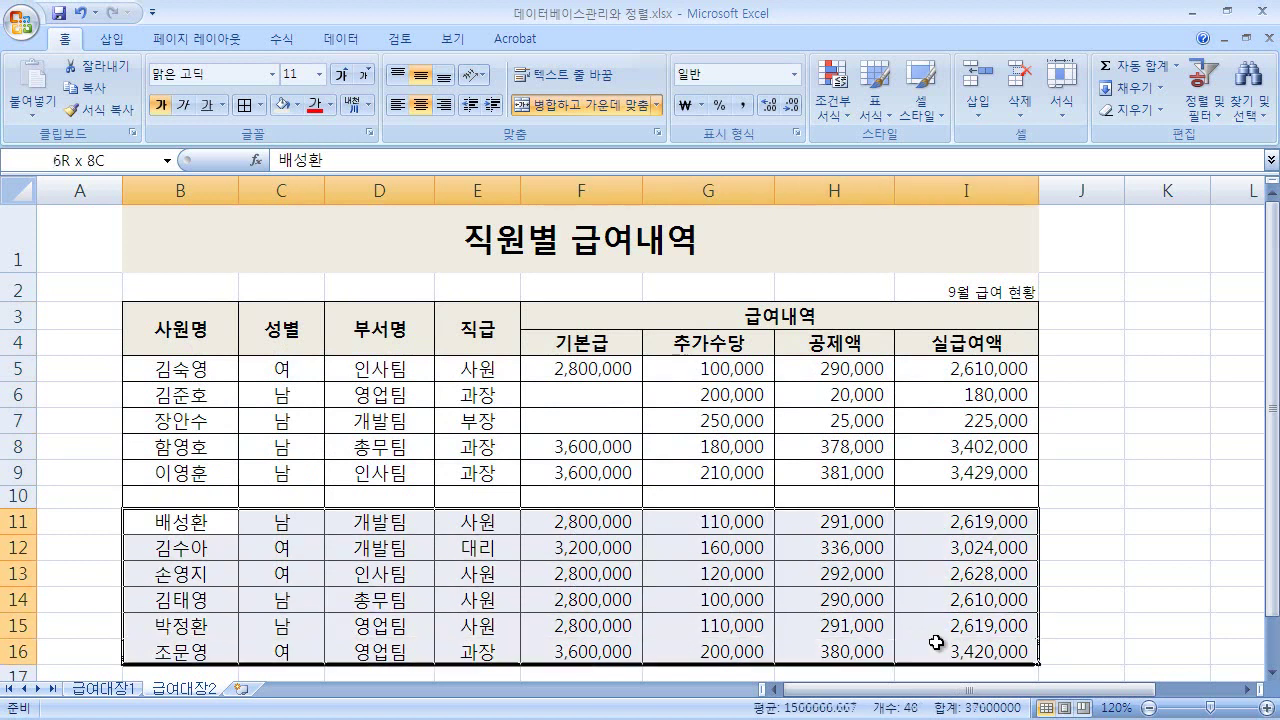
left_click_drag(203, 327, 1000, 651)
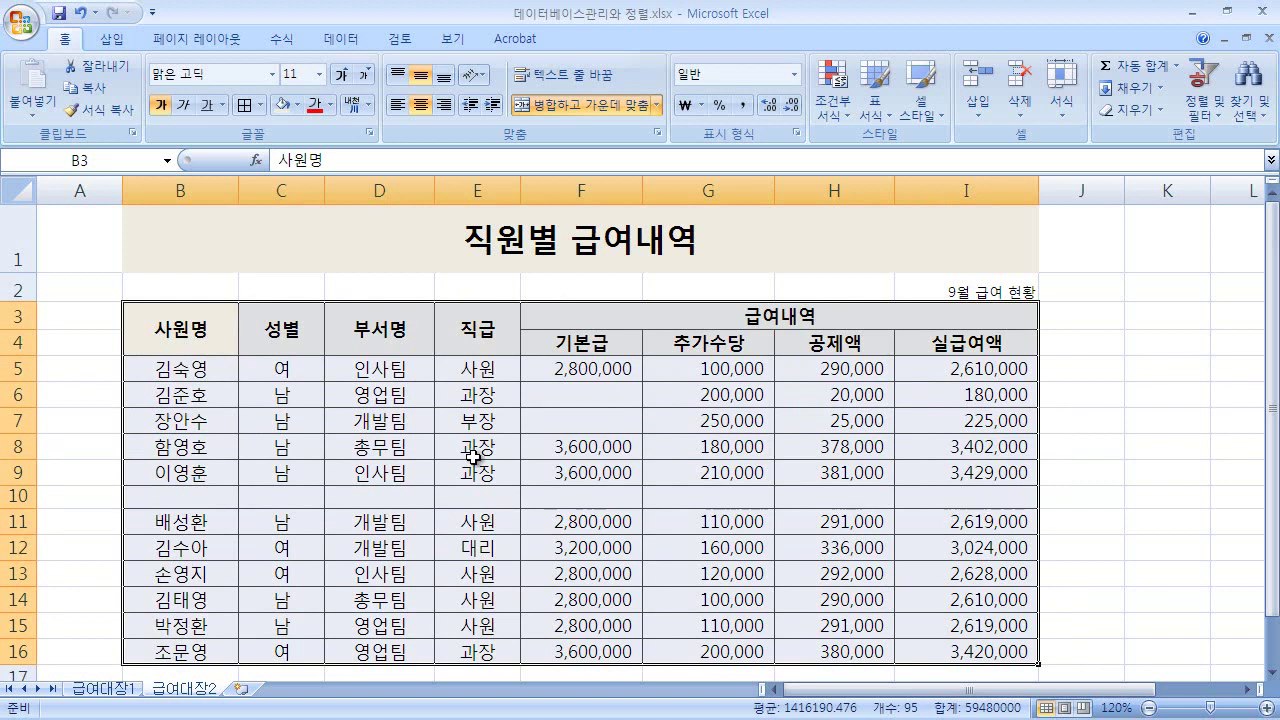
Check the 9월 급여 현황 note in I2 directly above the table and the 공제액 formula in H5
left_click(473, 455)
left_click(1025, 299)
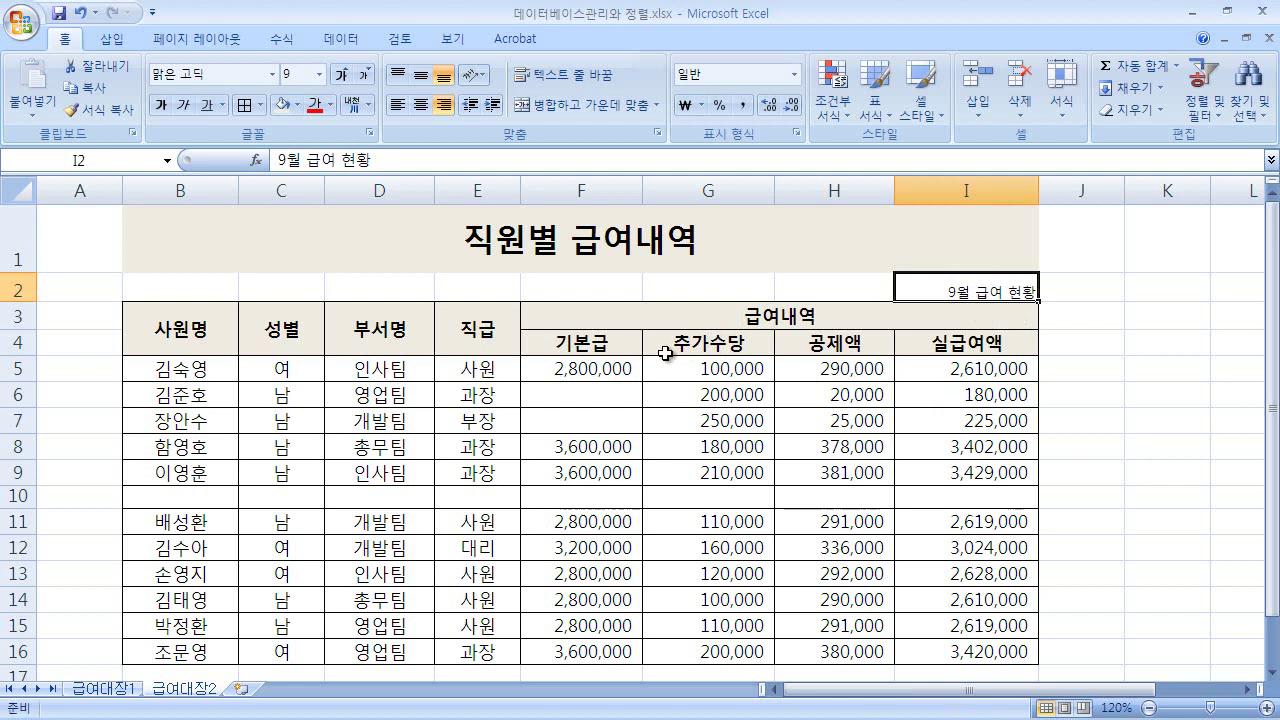
left_click(779, 372)
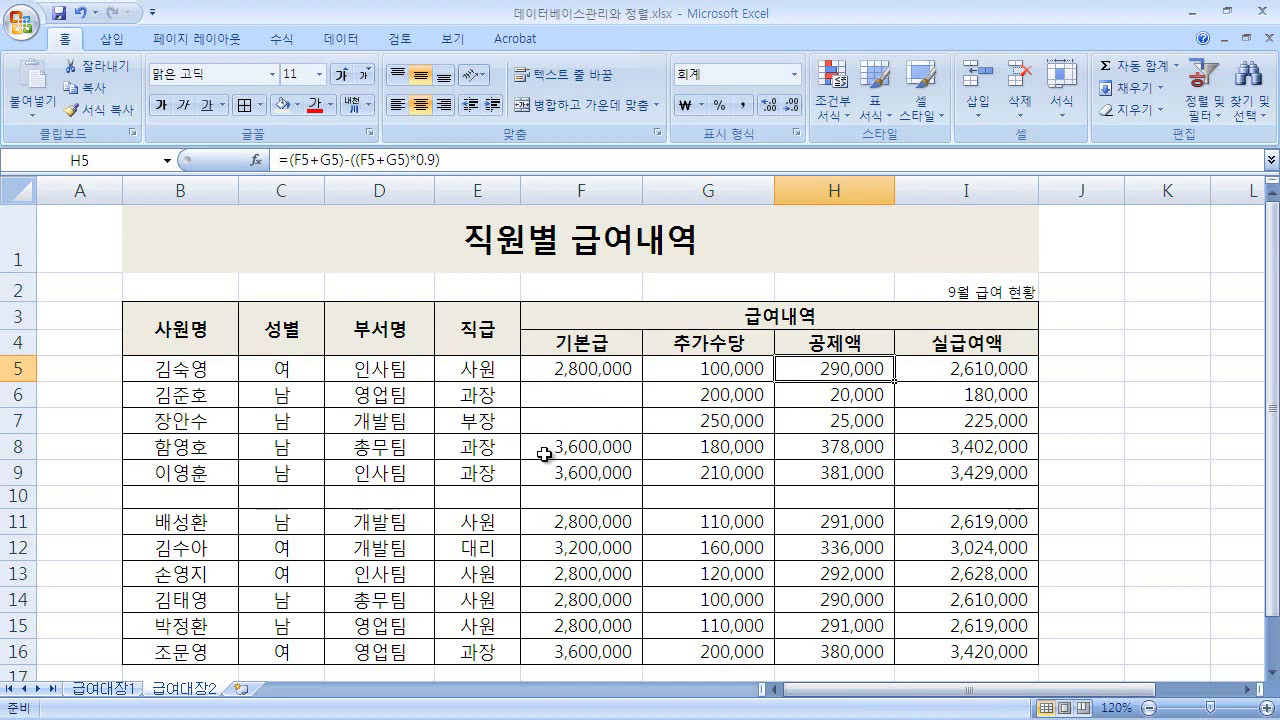
Review the 급여대장1 table, checking its 실급여액, 추가수당 and 부서명 cells and the 사원명 heading
left_click(135, 690)
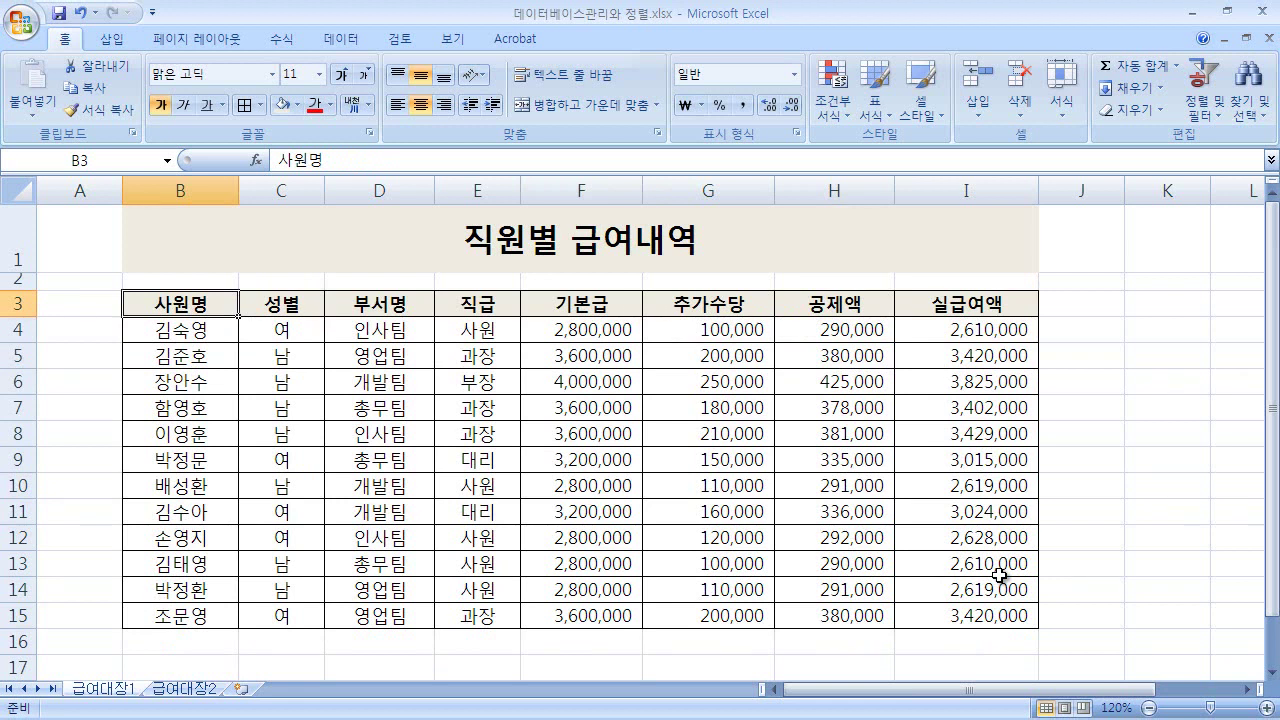
left_click(912, 535)
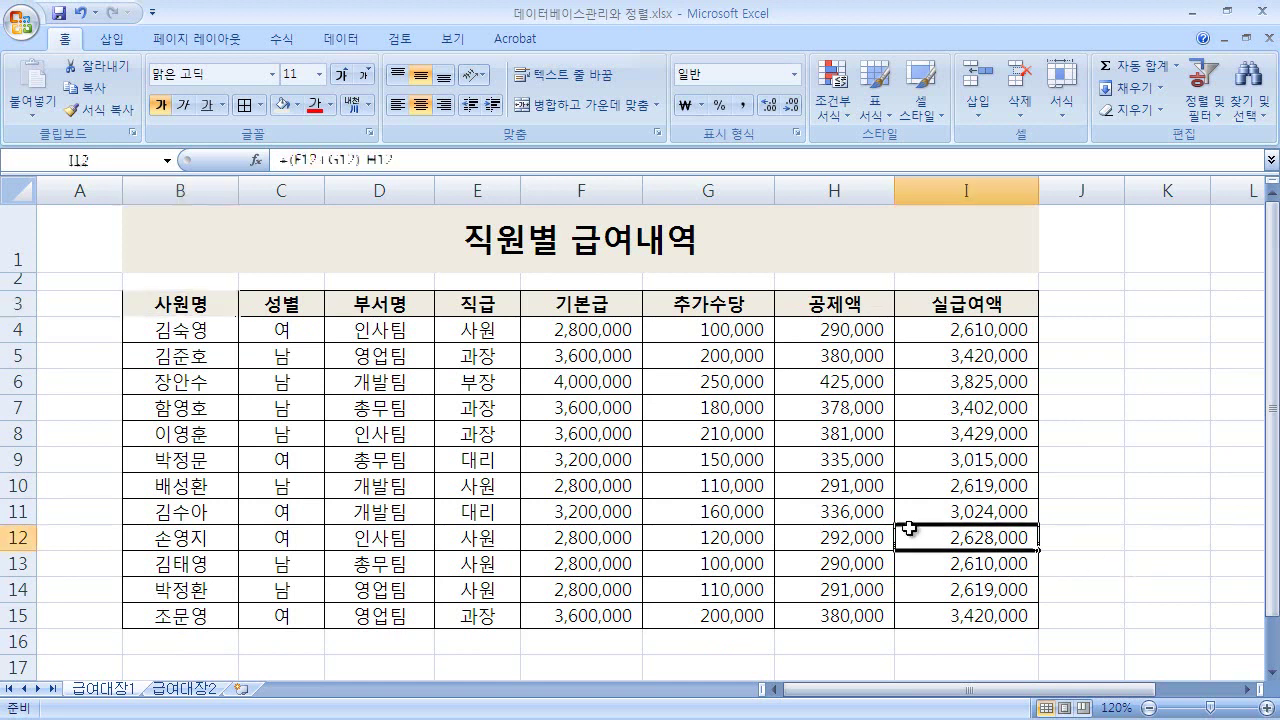
left_click(709, 433)
left_click(396, 357)
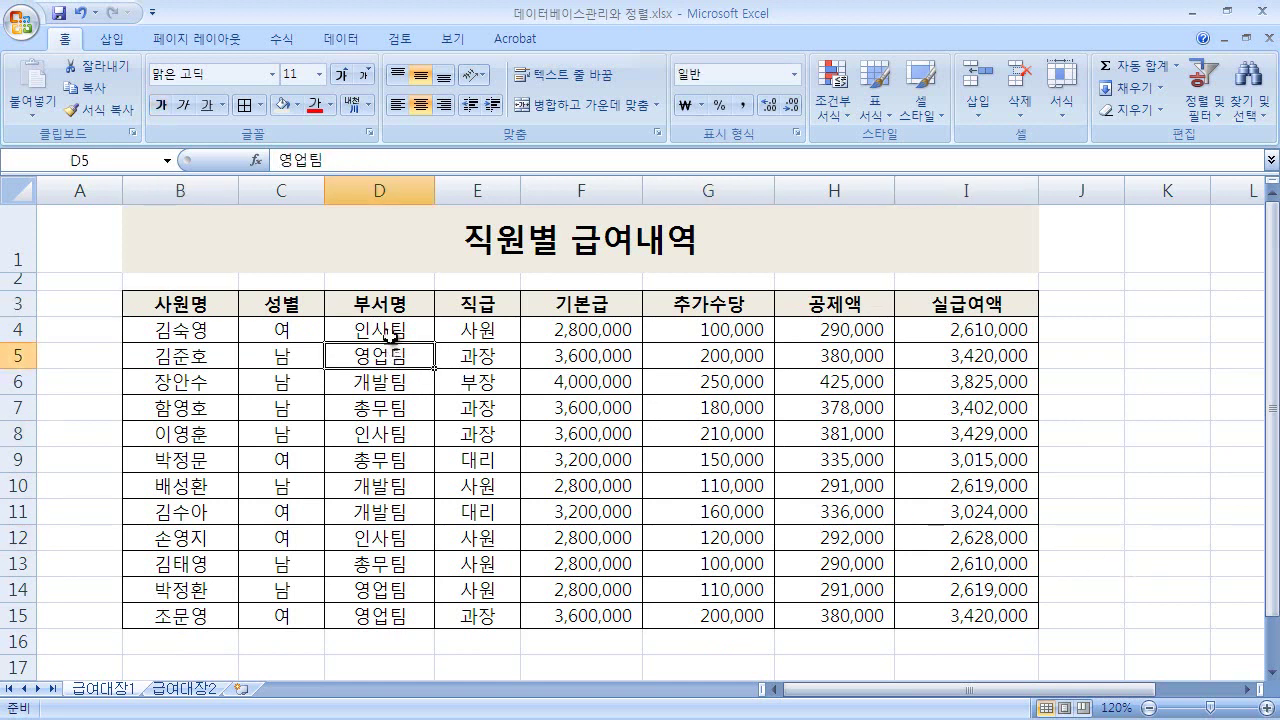
left_click(380, 332)
left_click(211, 310)
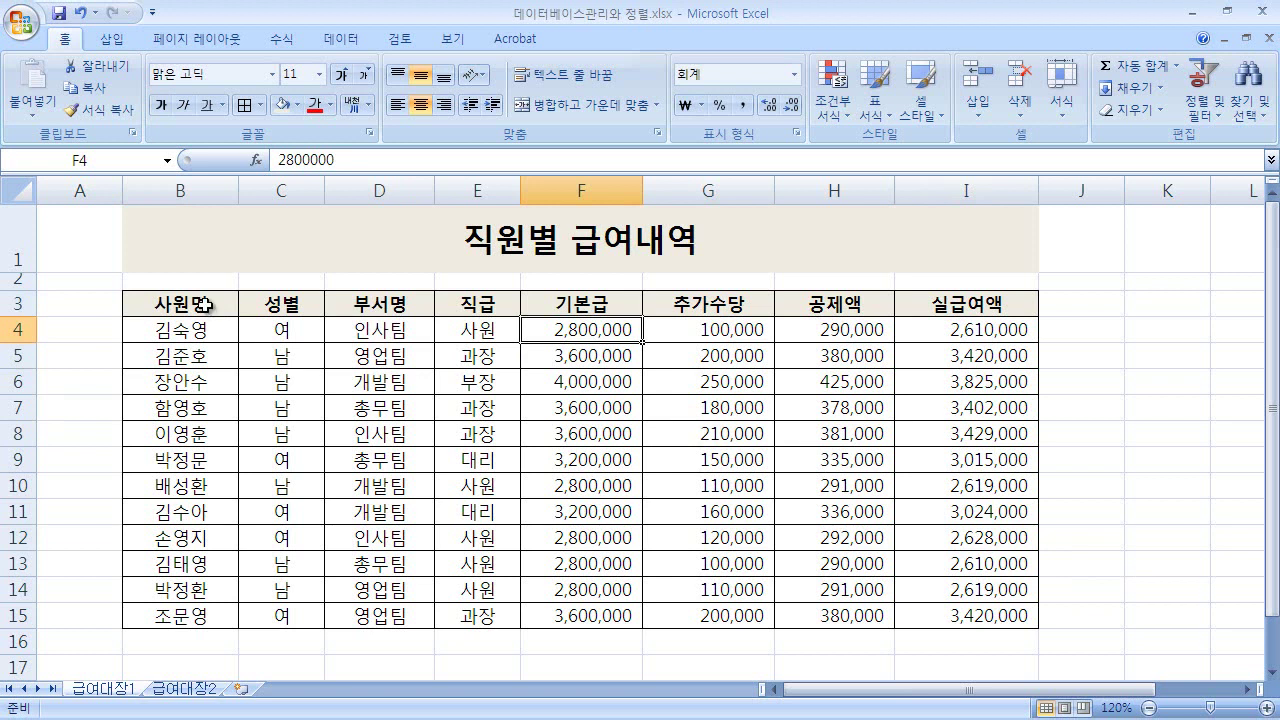
Sort the 급여대장1 records by 사원명 in ascending order from B4:B15, expanding the selection to the neighbouring columns
left_click(358, 45)
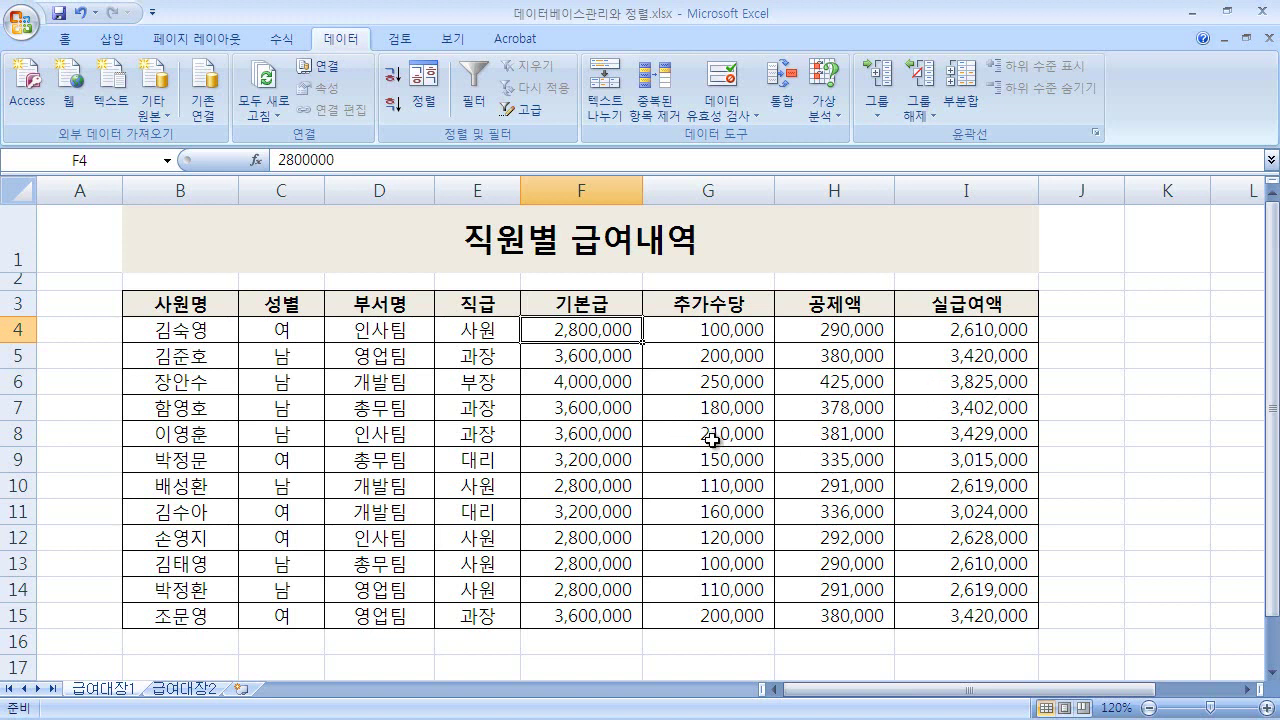
left_click(480, 408)
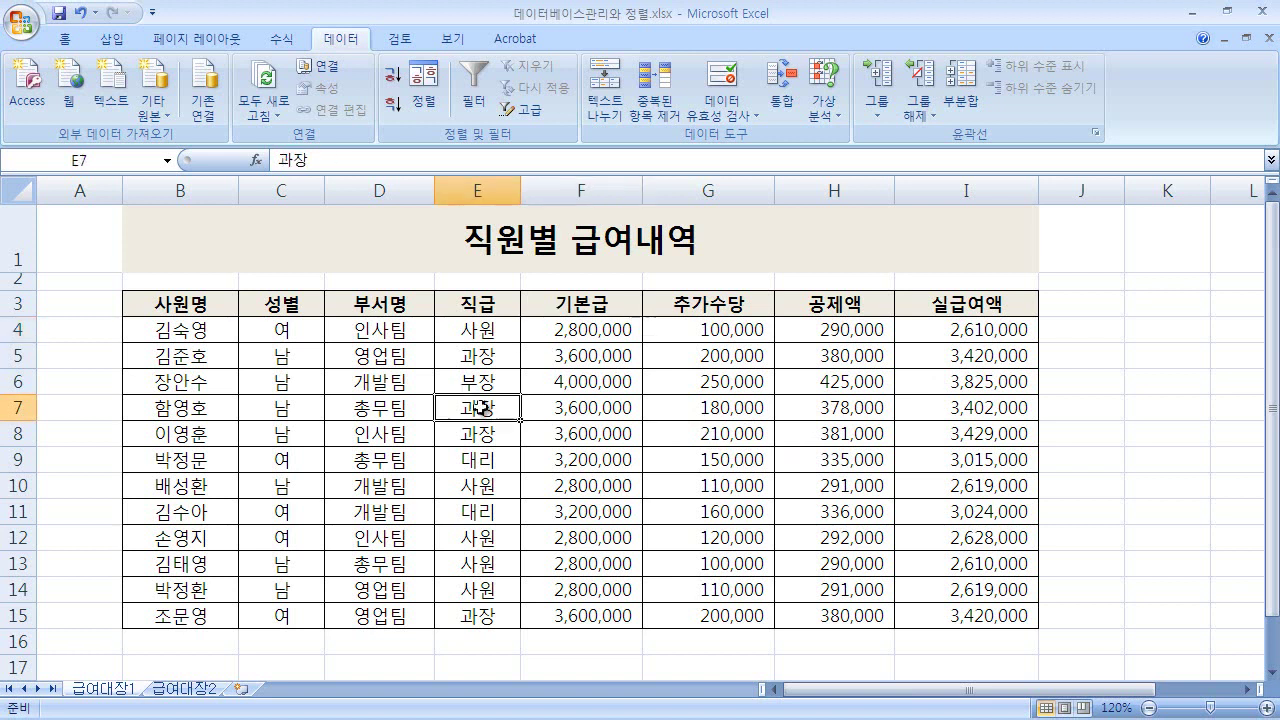
left_click(222, 315)
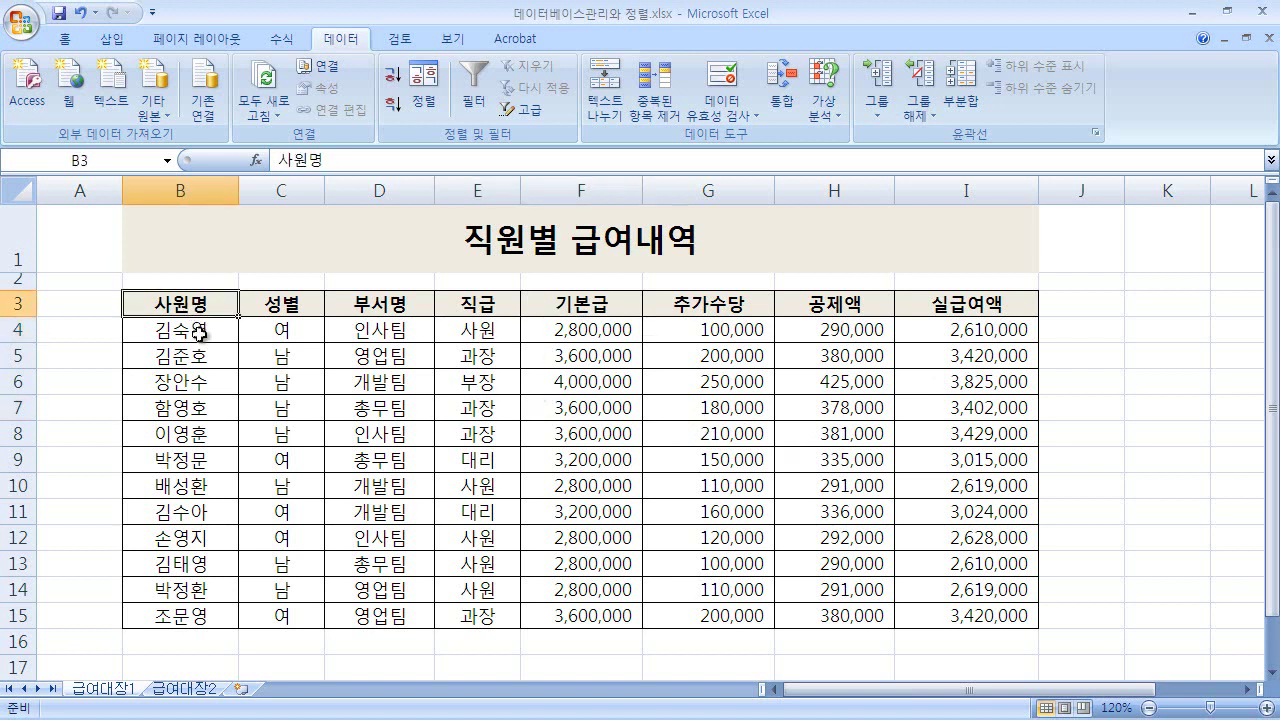
left_click(200, 332)
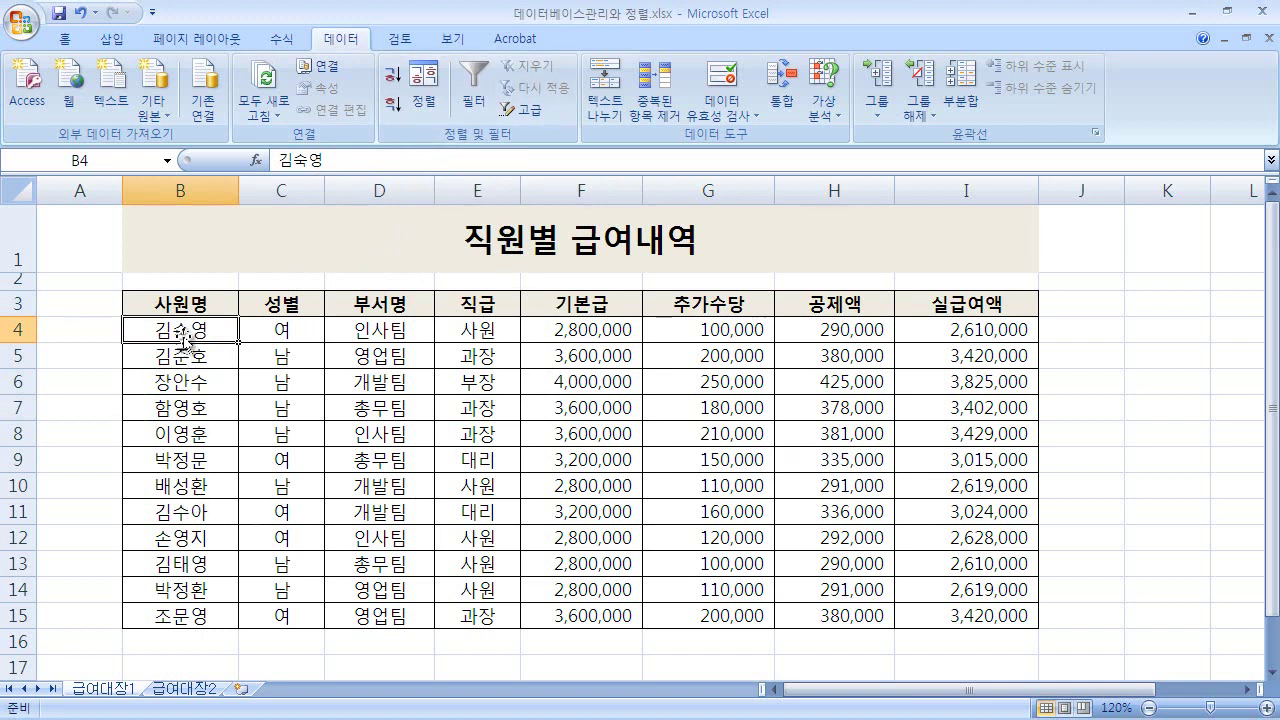
left_click_drag(183, 332, 200, 614)
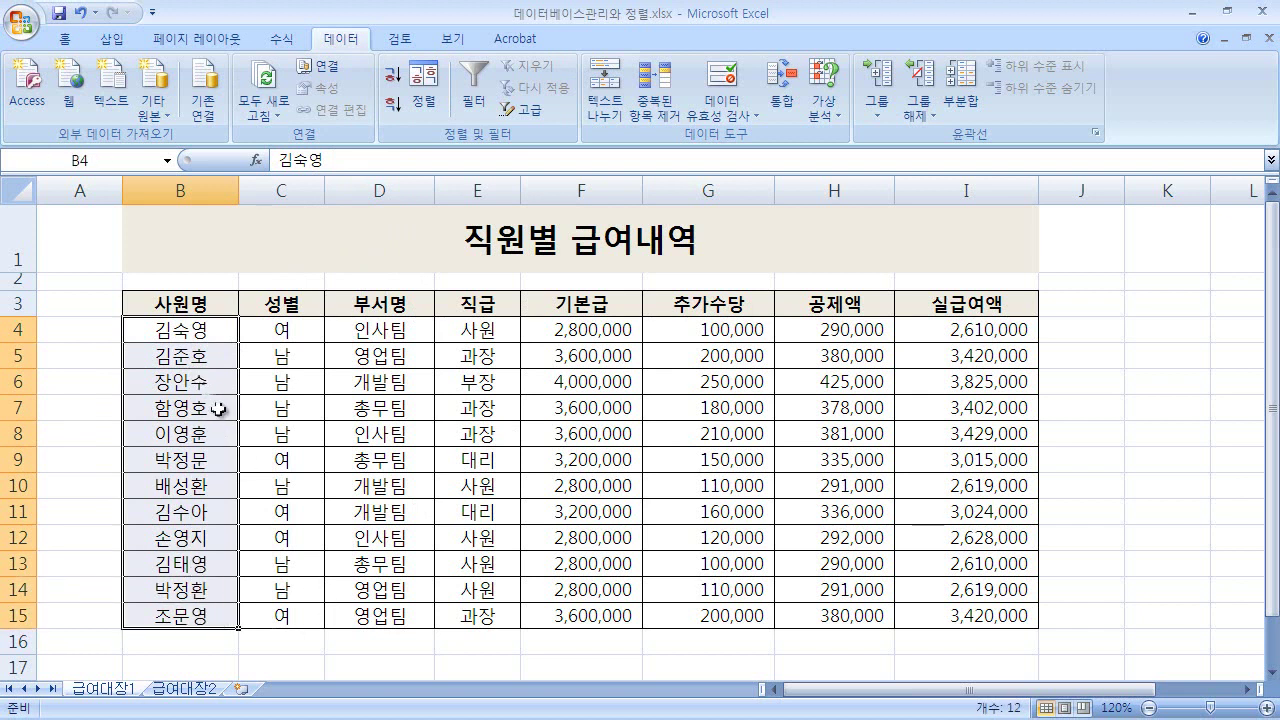
left_click(393, 76)
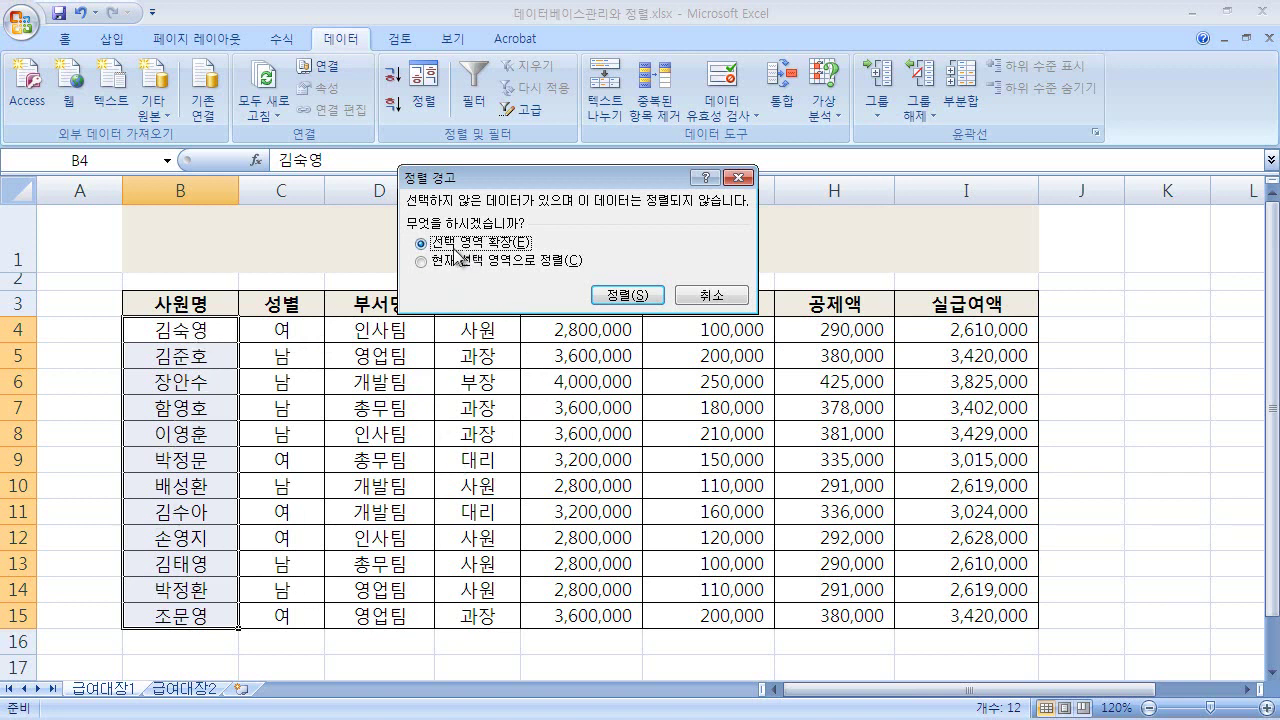
left_click(614, 294)
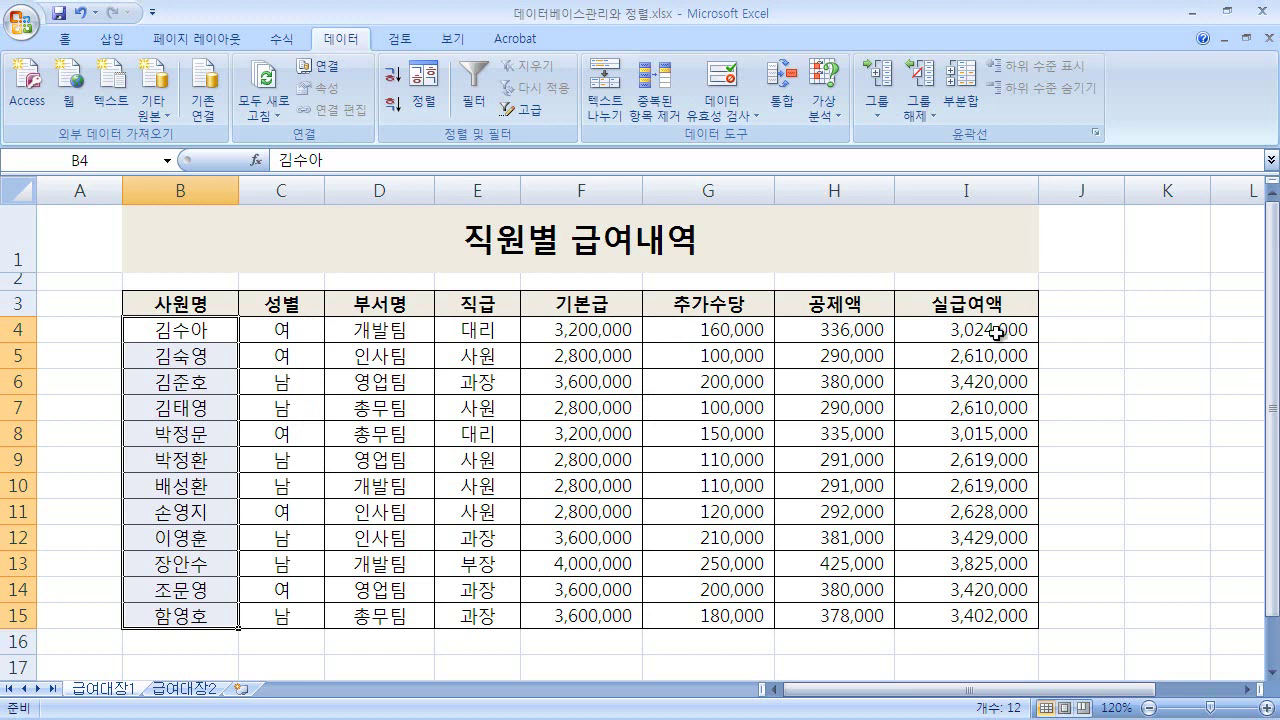
Sort the 급여대장1 records by 실급여액 in descending order
left_click(938, 333)
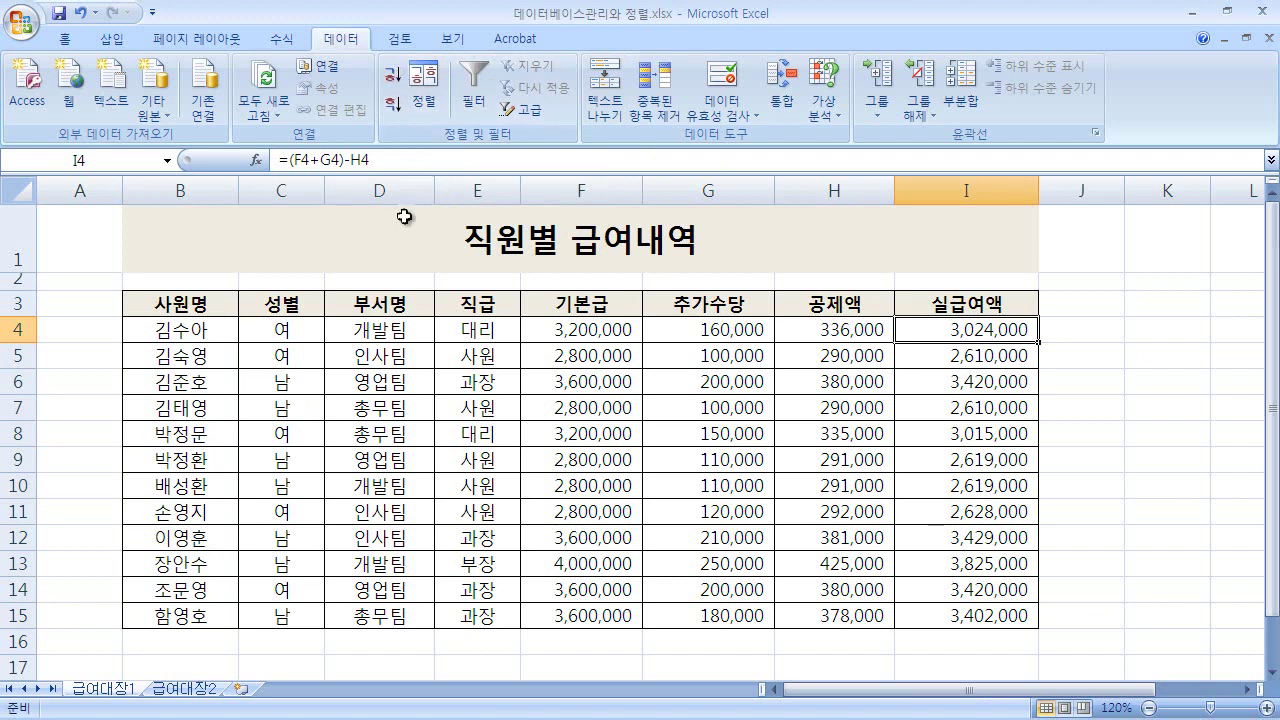
left_click(392, 115)
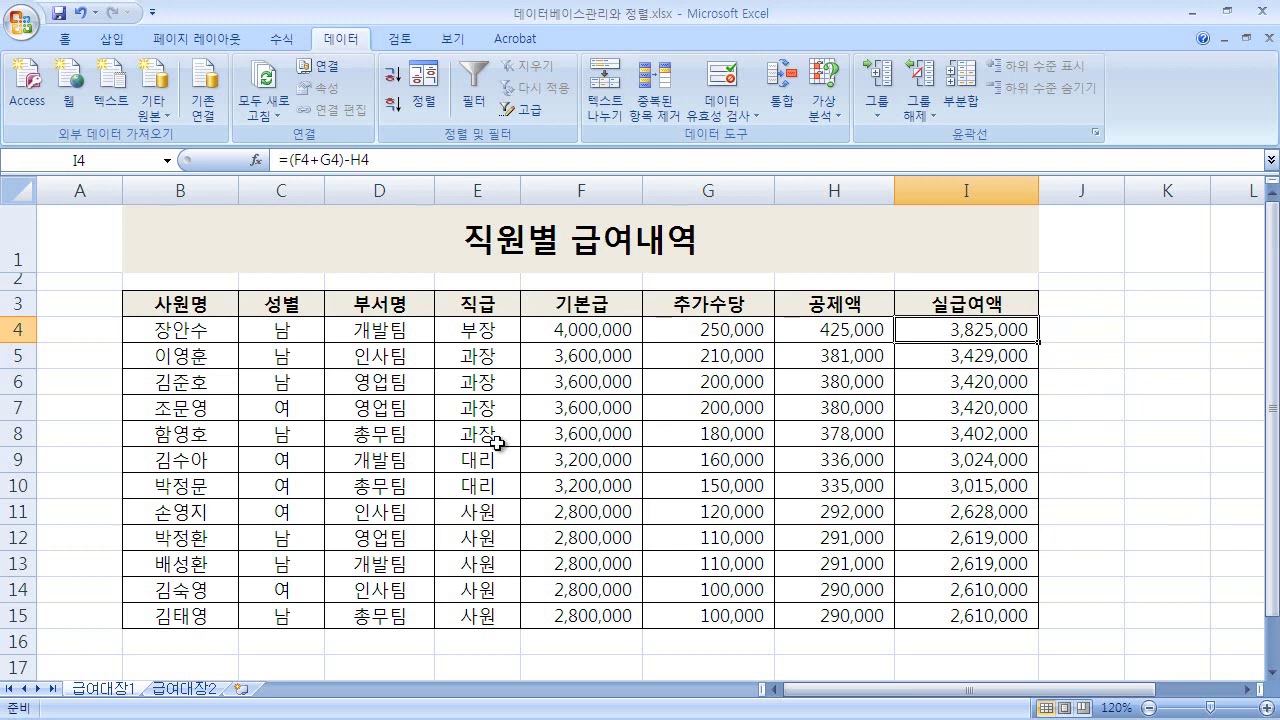
Open the multi-level Sort settings for the 급여대장1 employee records, starting from the first record's 사원명 cell
left_click(205, 330)
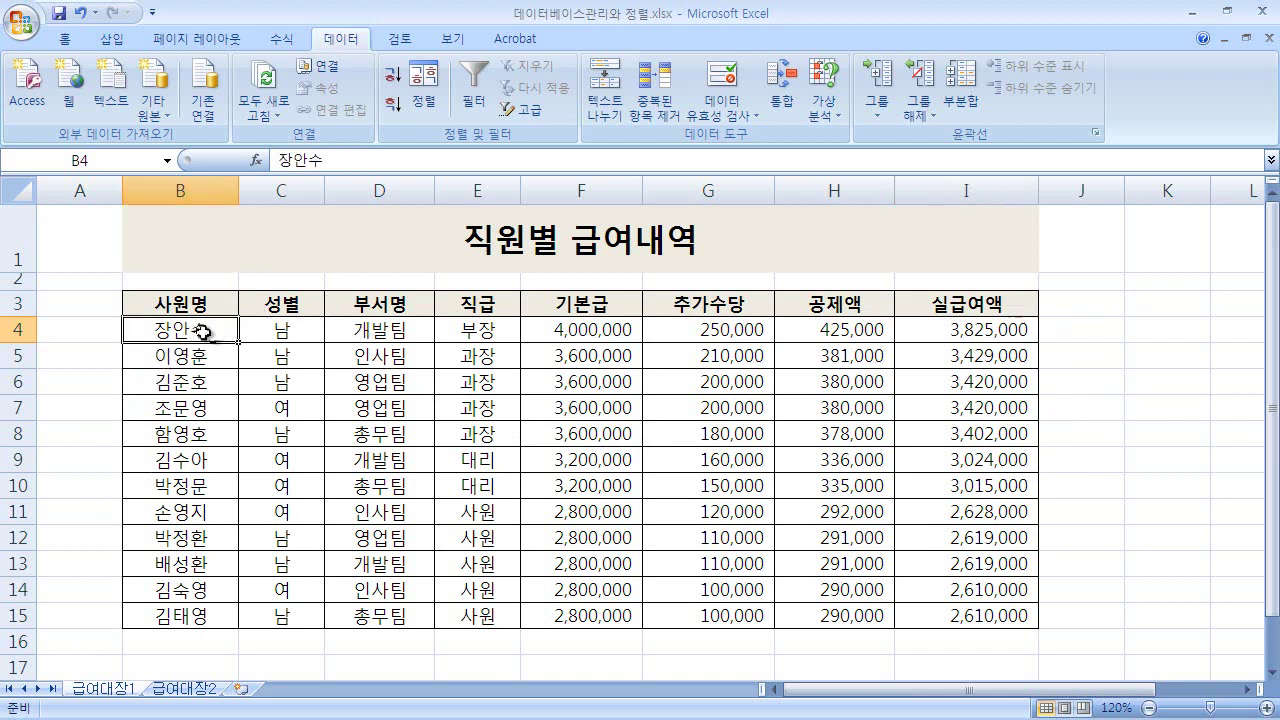
left_click_drag(203, 333, 973, 620)
left_click(490, 438)
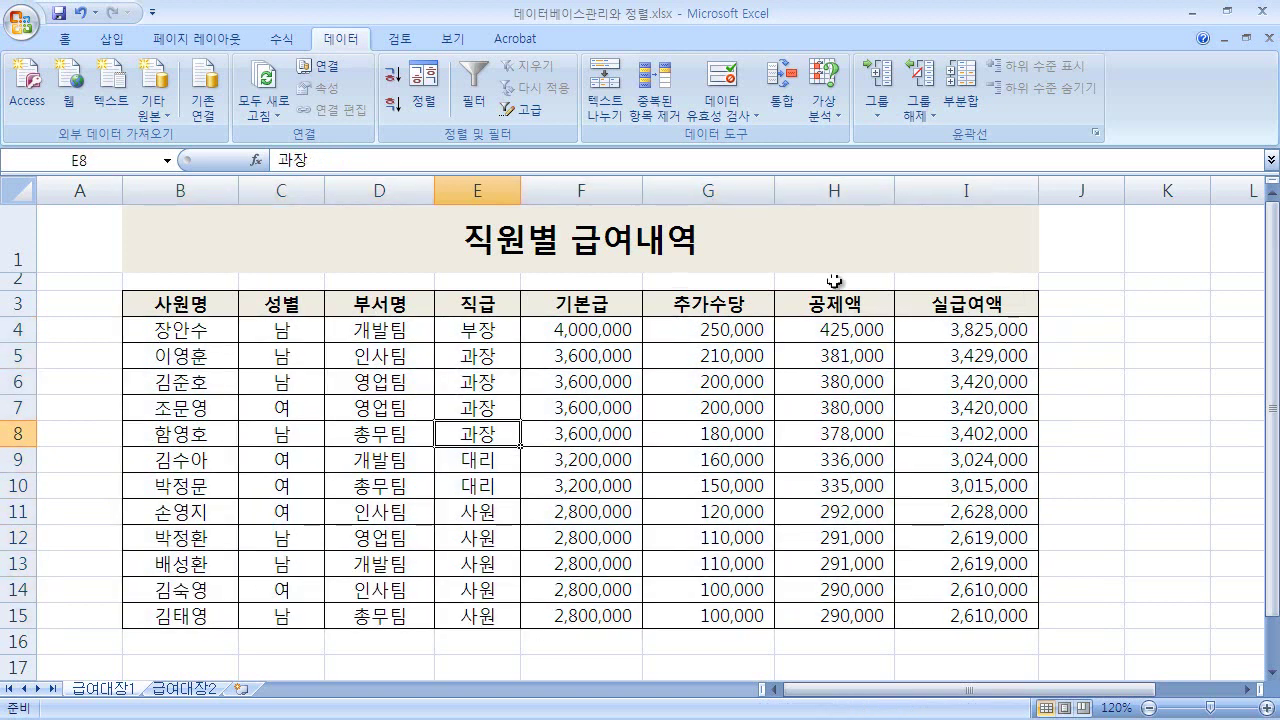
left_click(205, 338)
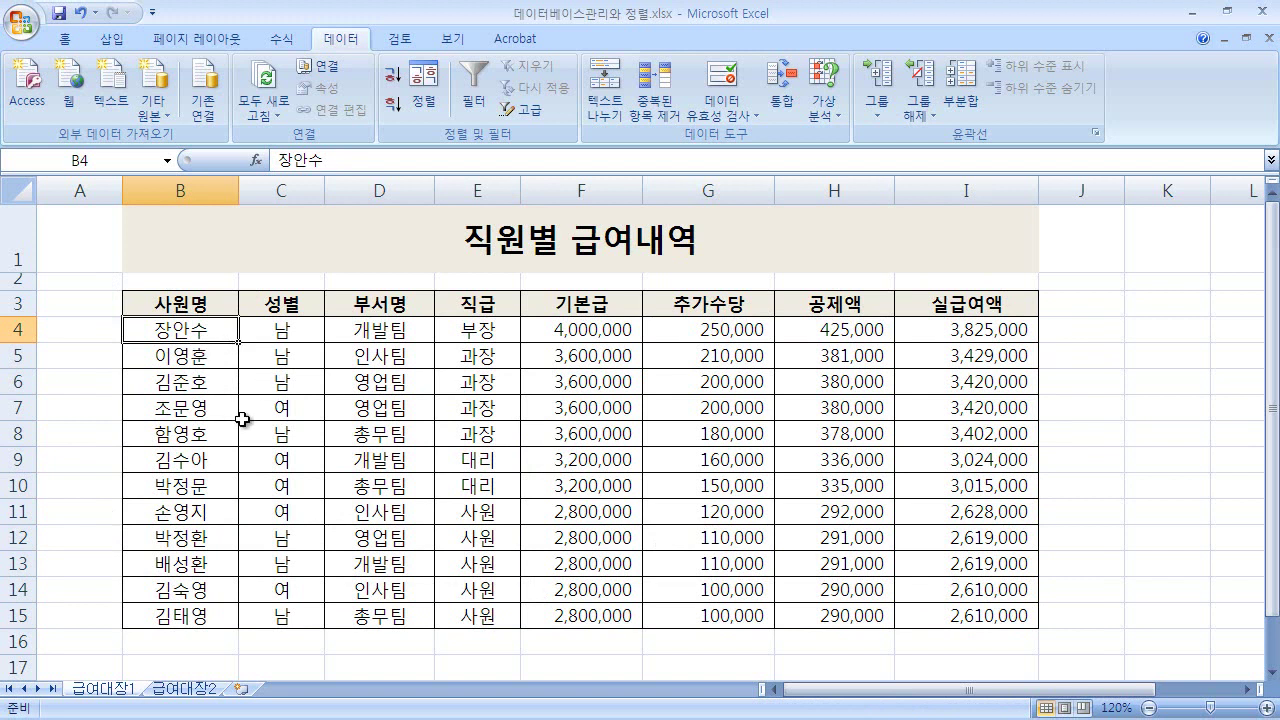
left_click(428, 117)
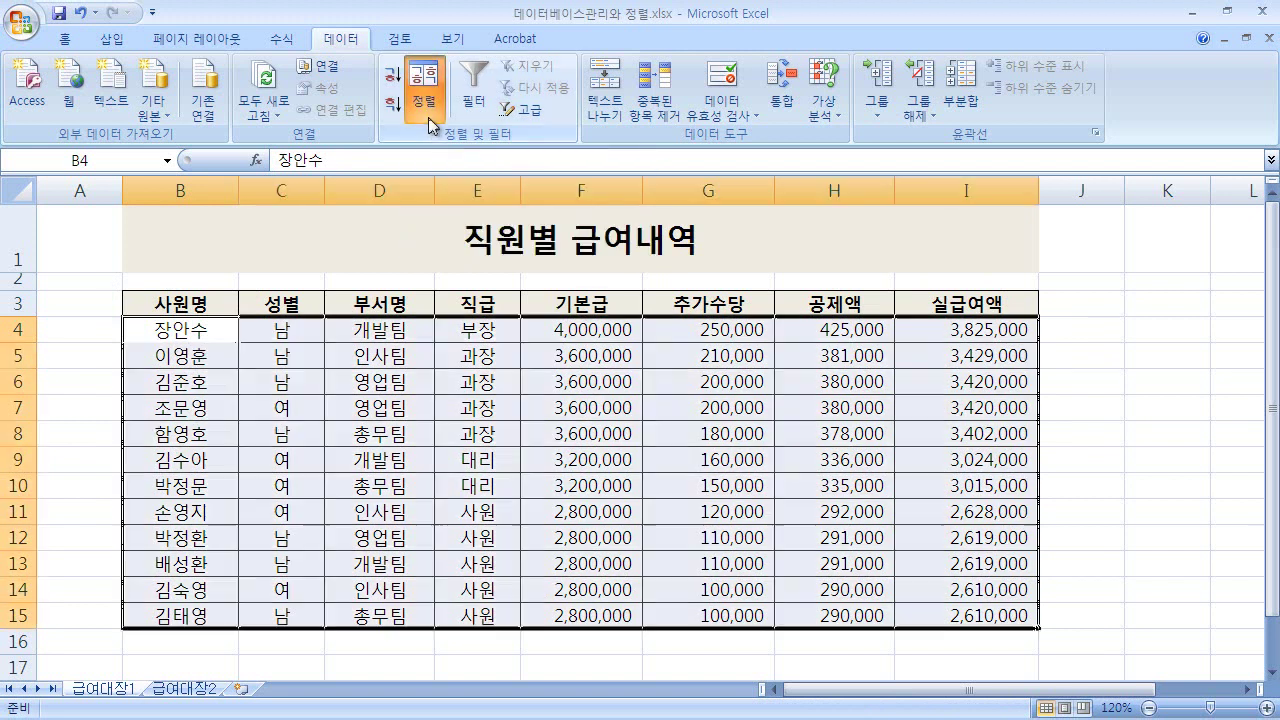
left_click_drag(591, 212, 625, 405)
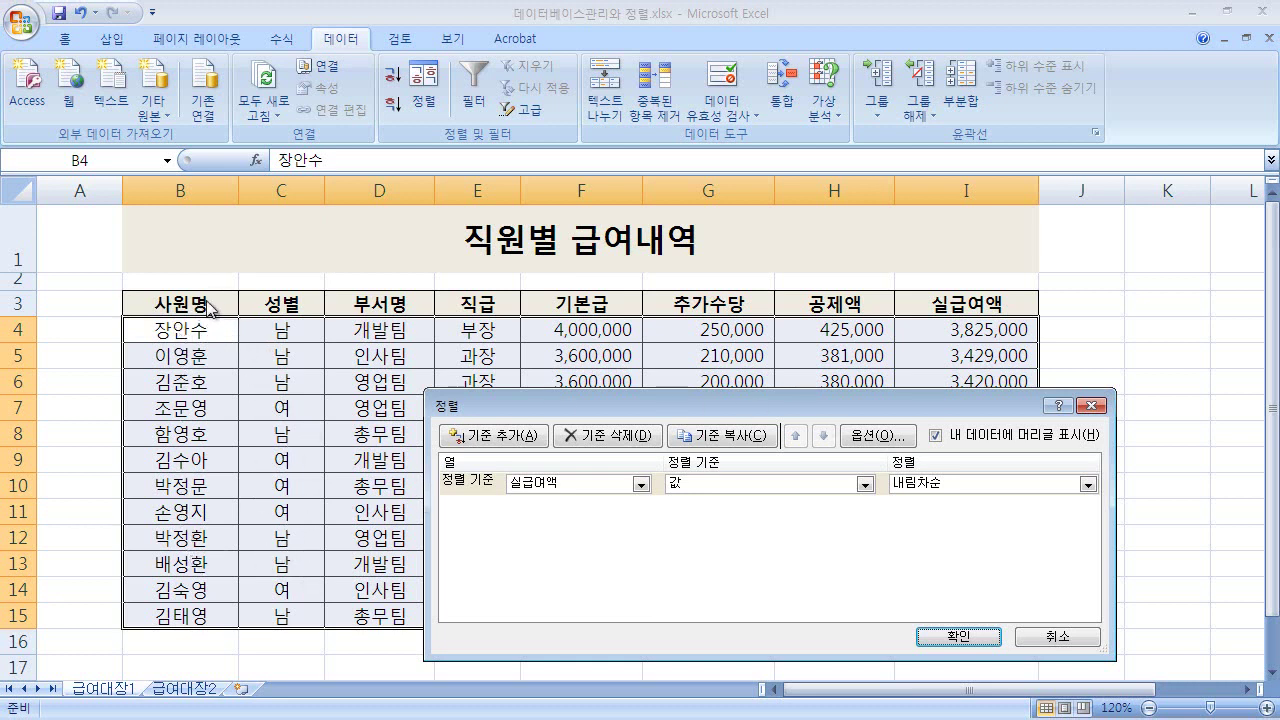
left_click_drag(770, 410, 826, 324)
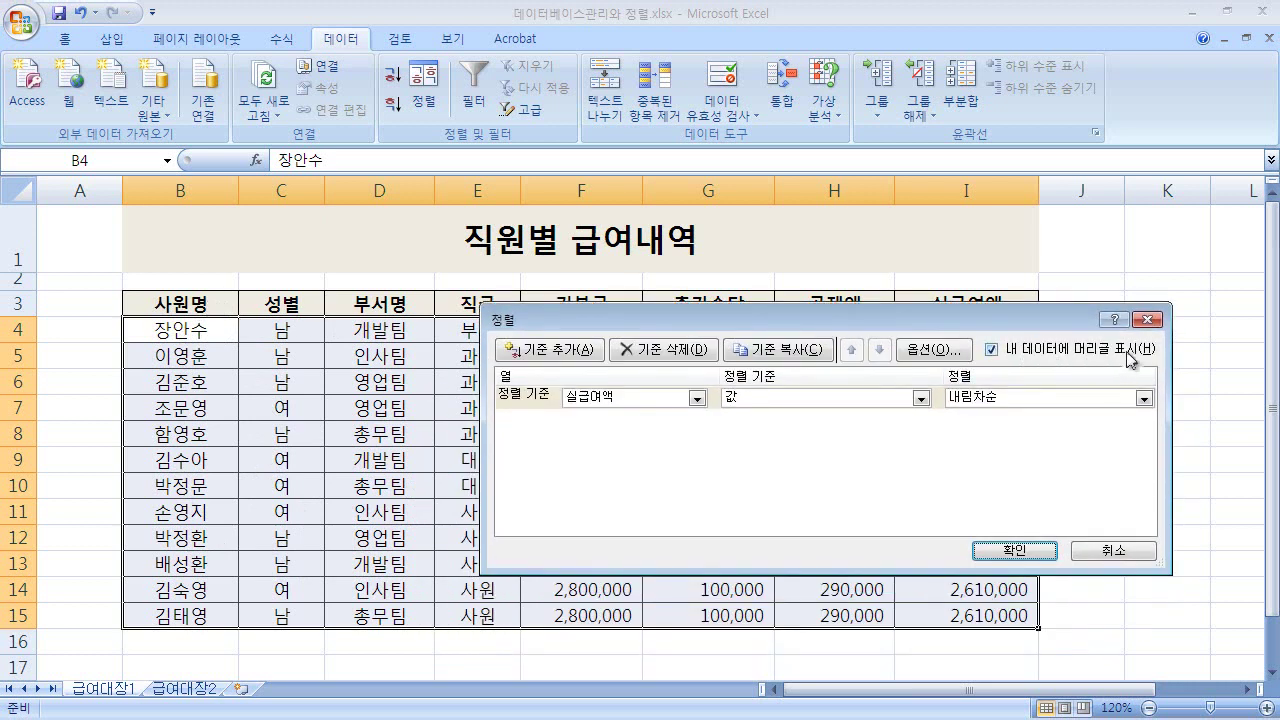
Switch the header-row option 내 데이터에 머리글 표시 off and back on, comparing which rows the sort range covers
left_click(991, 349)
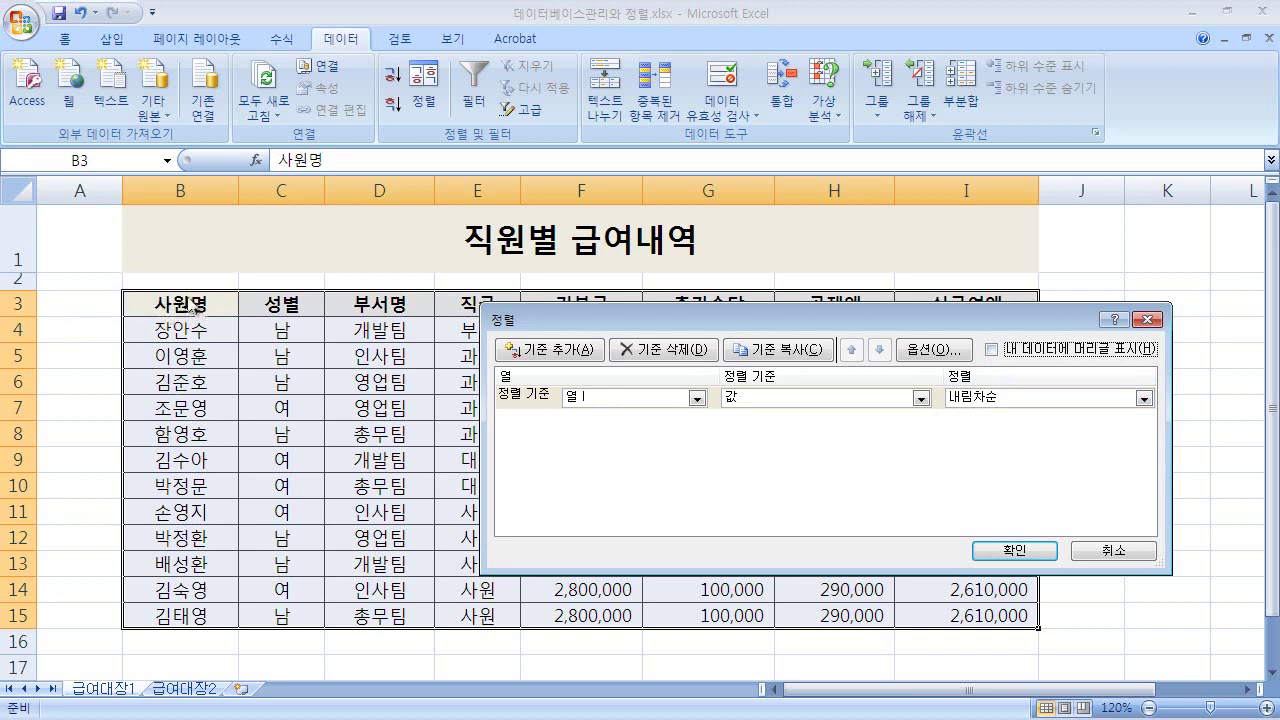
left_click(992, 350)
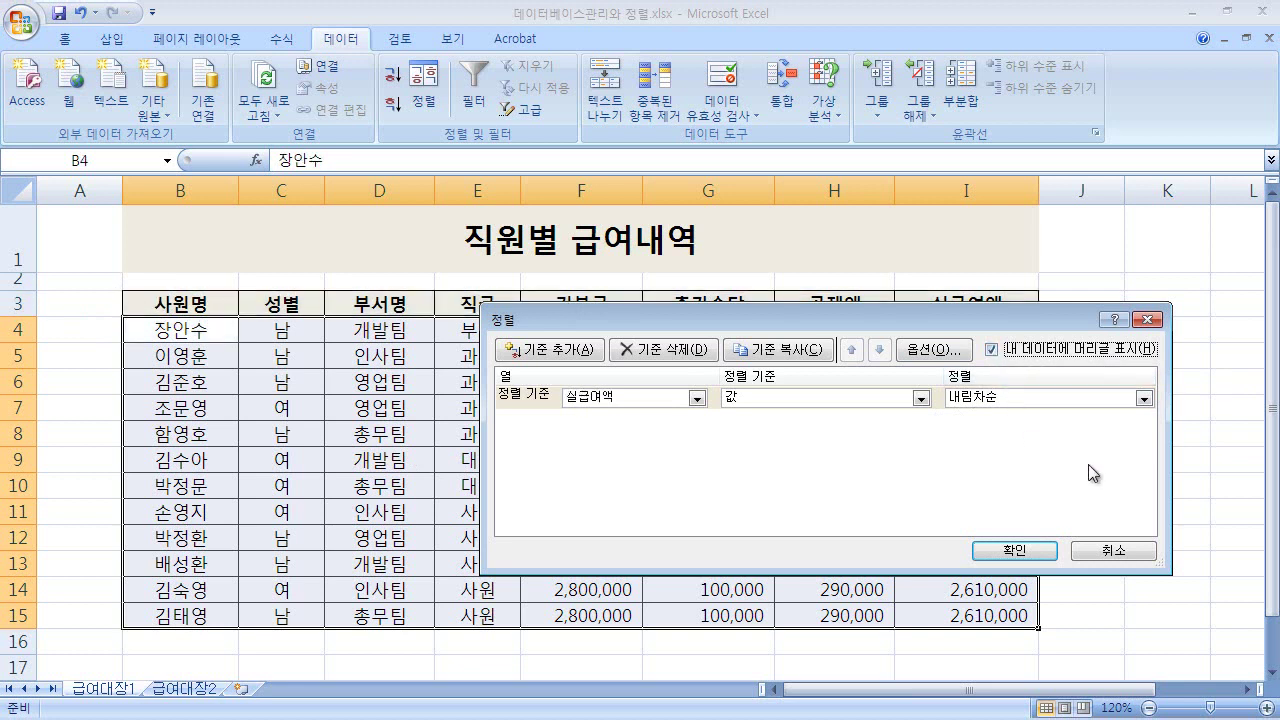
left_click_drag(754, 320, 768, 403)
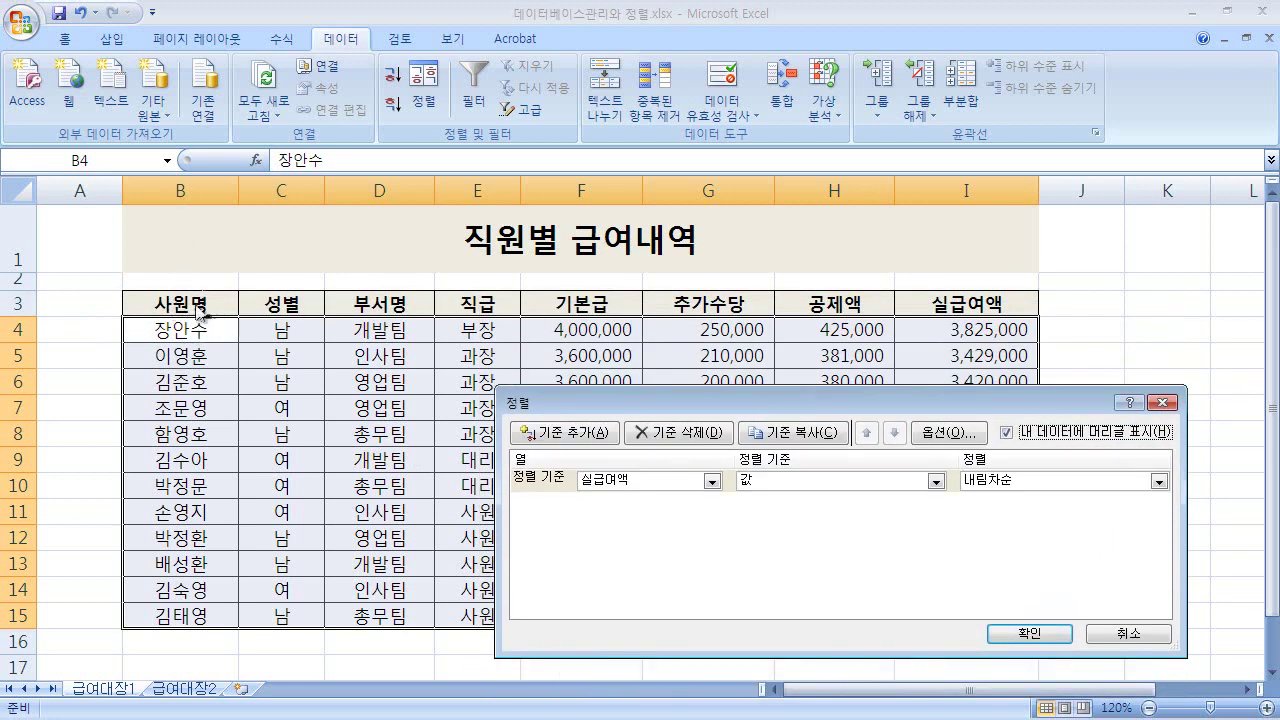
left_click(1006, 432)
left_click(1006, 432)
left_click_drag(739, 402, 780, 266)
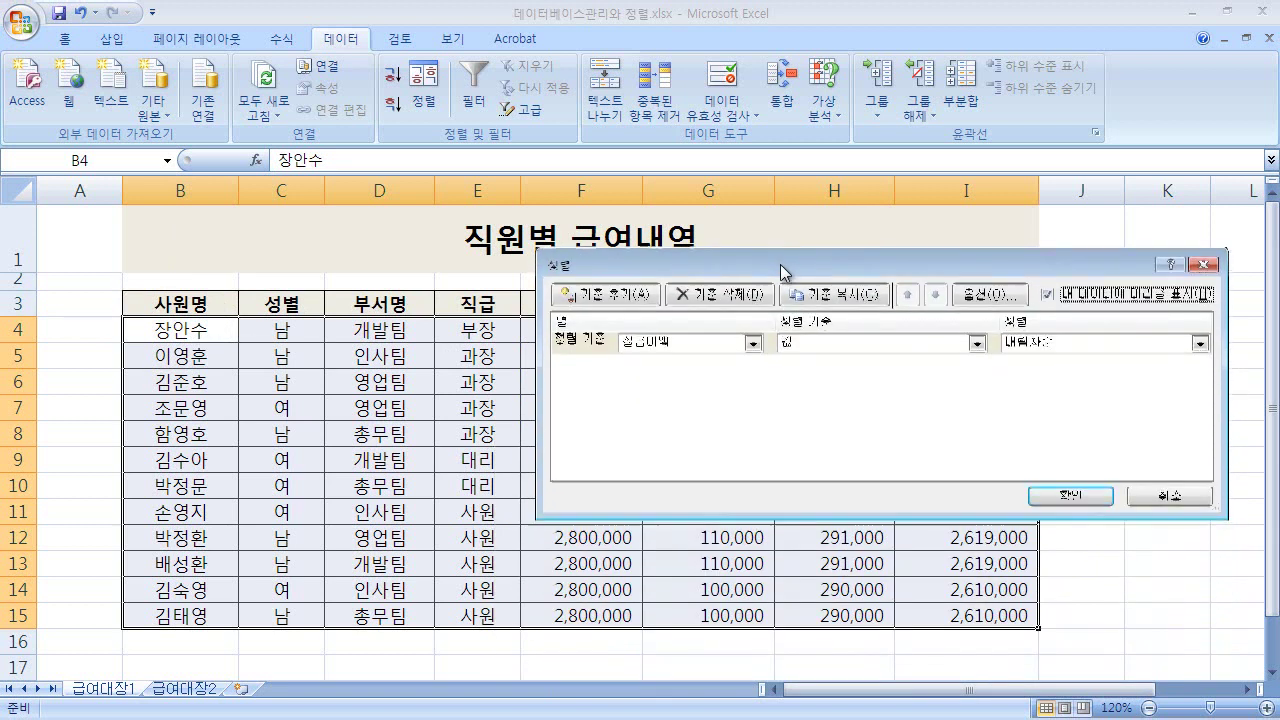
Set the primary sort criterion to 직급 by value in 오름차순 order, without using a custom list
left_click(752, 343)
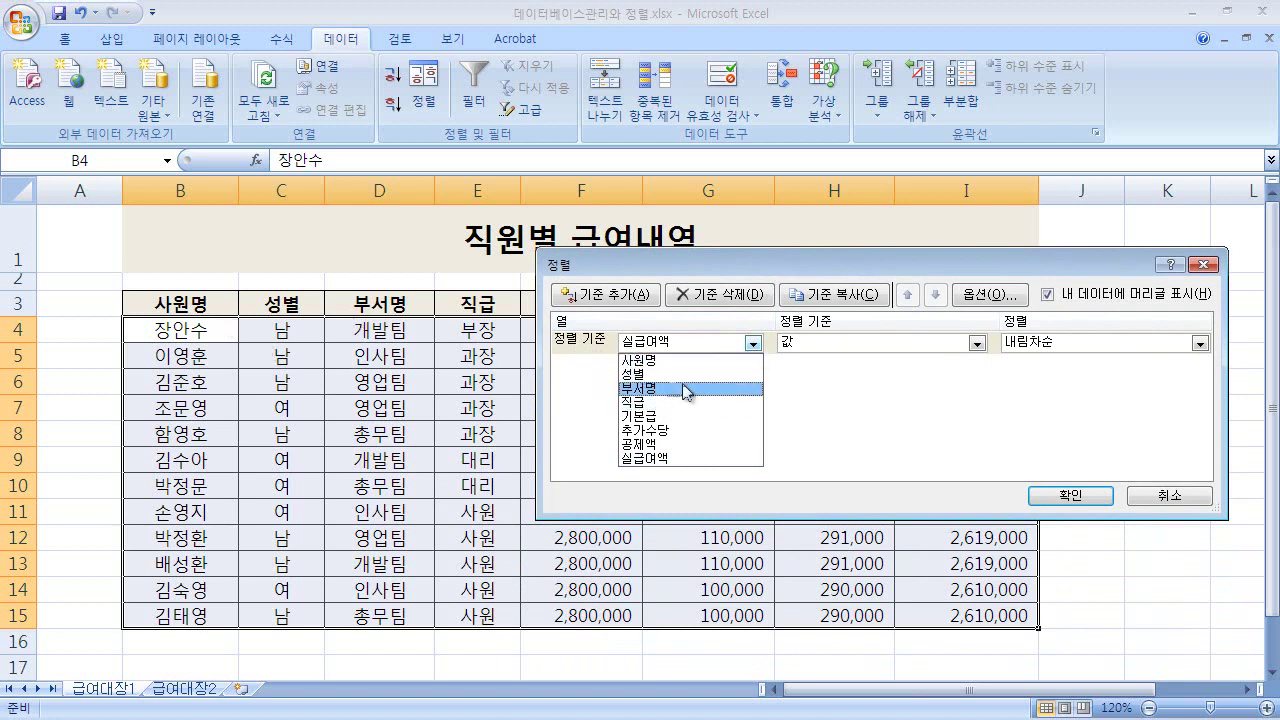
left_click(666, 402)
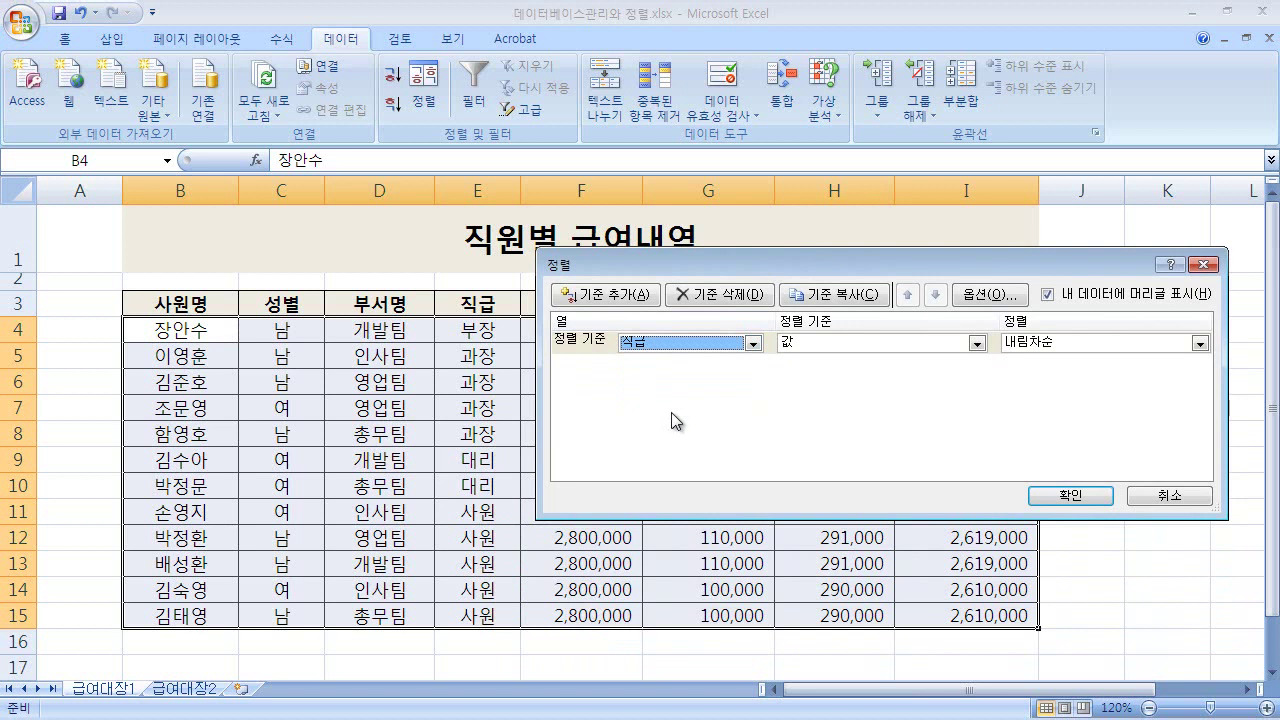
left_click(1059, 341)
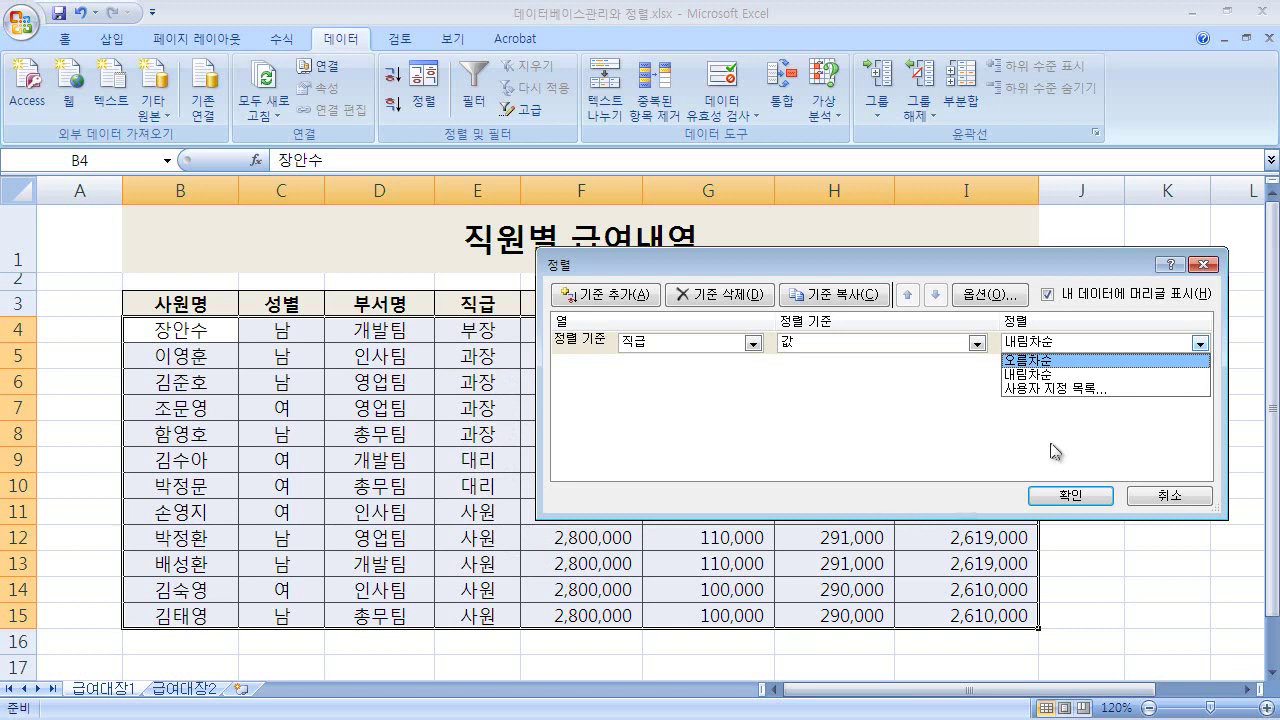
left_click(1070, 389)
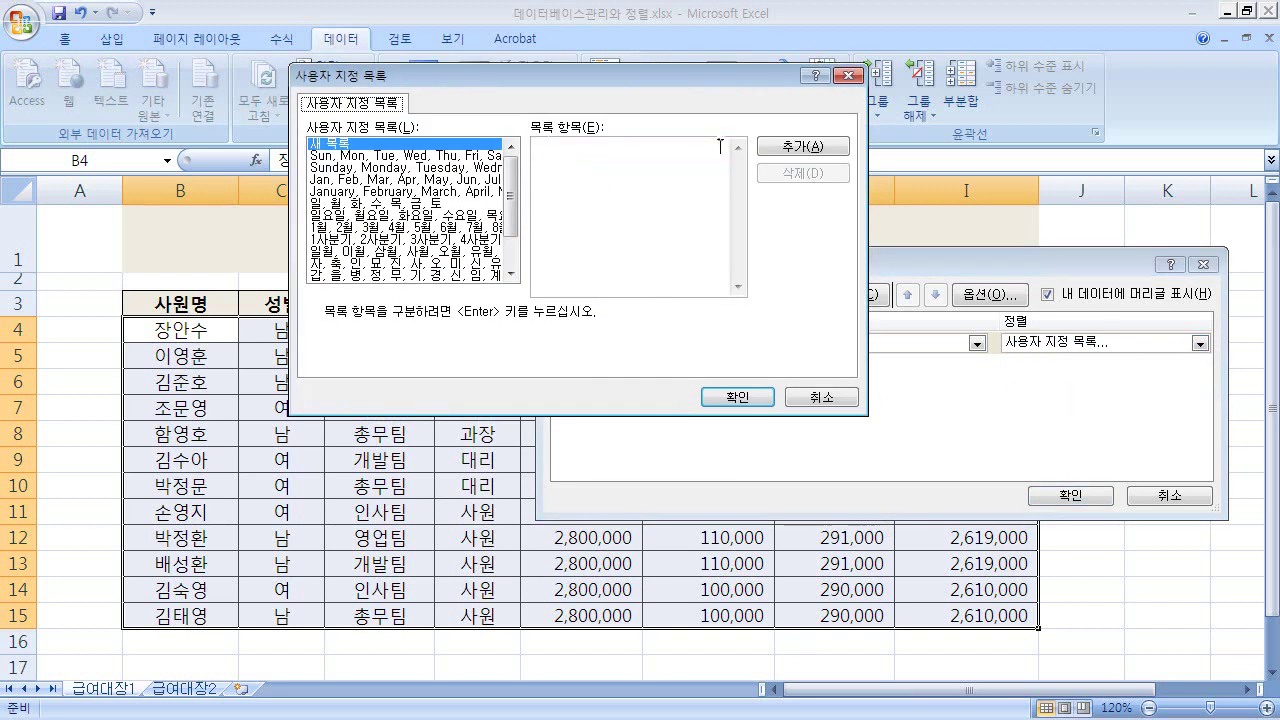
left_click(821, 397)
left_click(1075, 345)
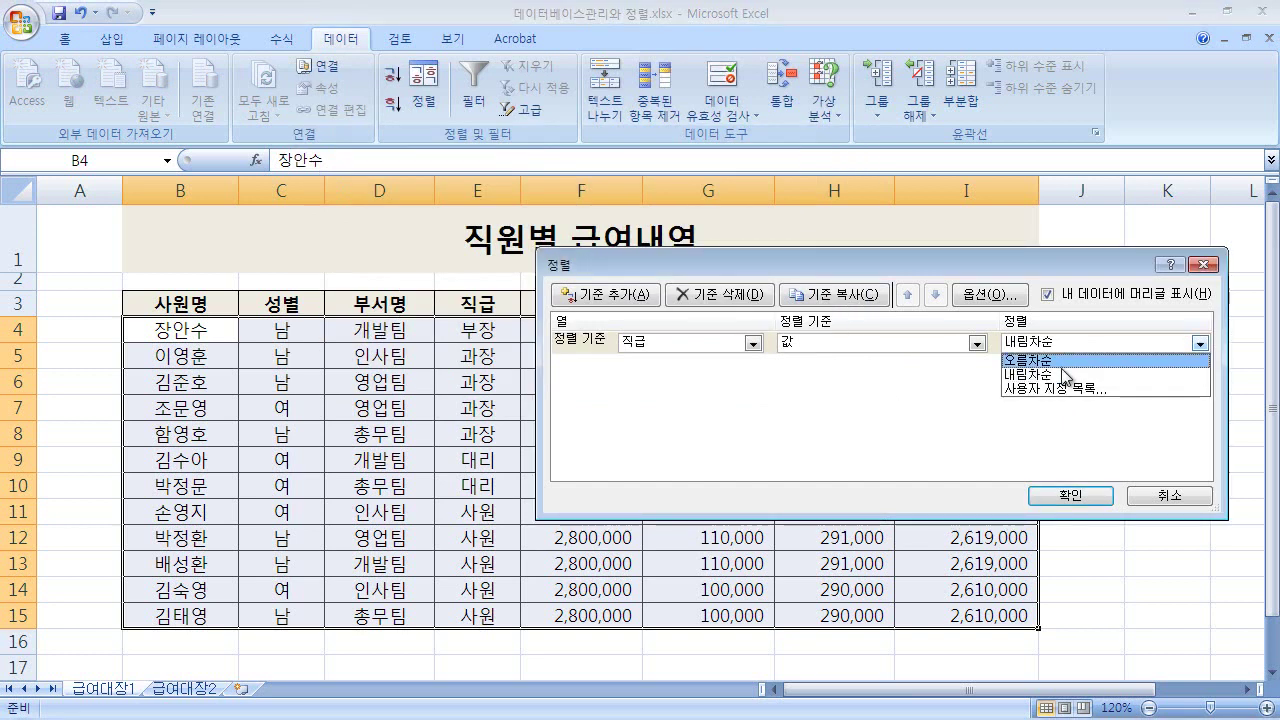
left_click(1058, 362)
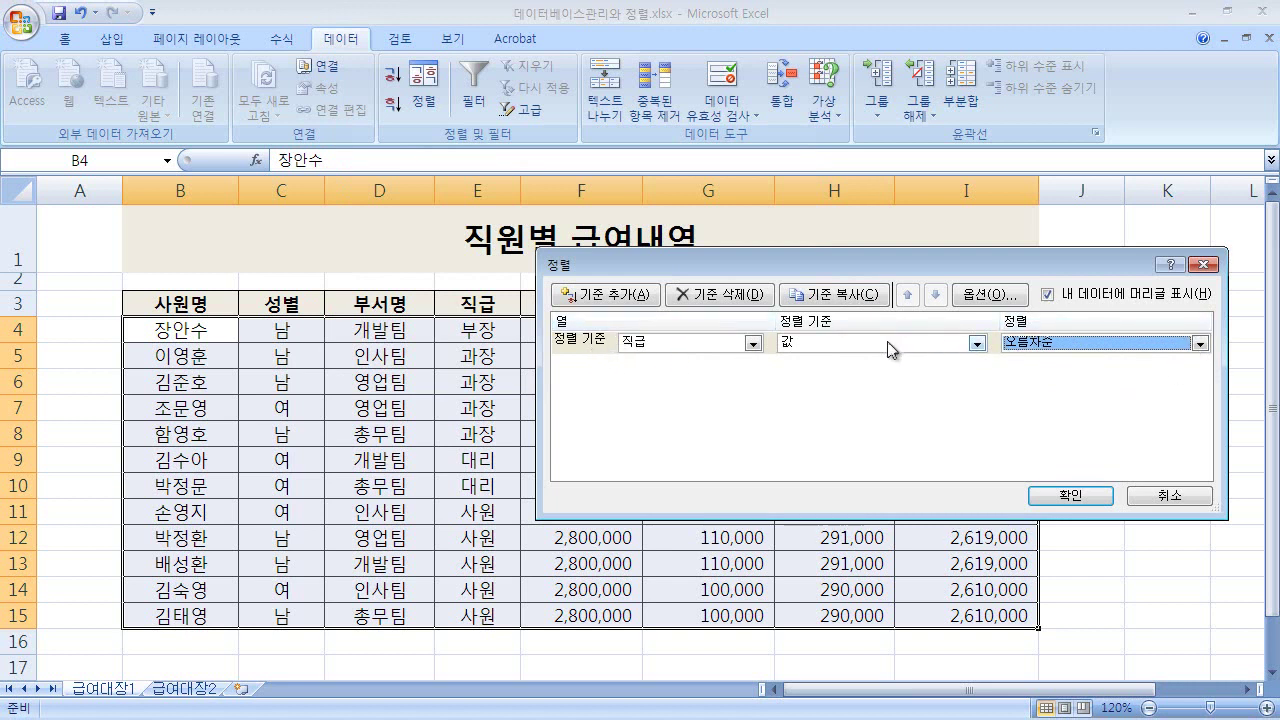
Add a second sort criterion on 실급여액 by value in 내림차순 order and apply the sort
left_click(645, 300)
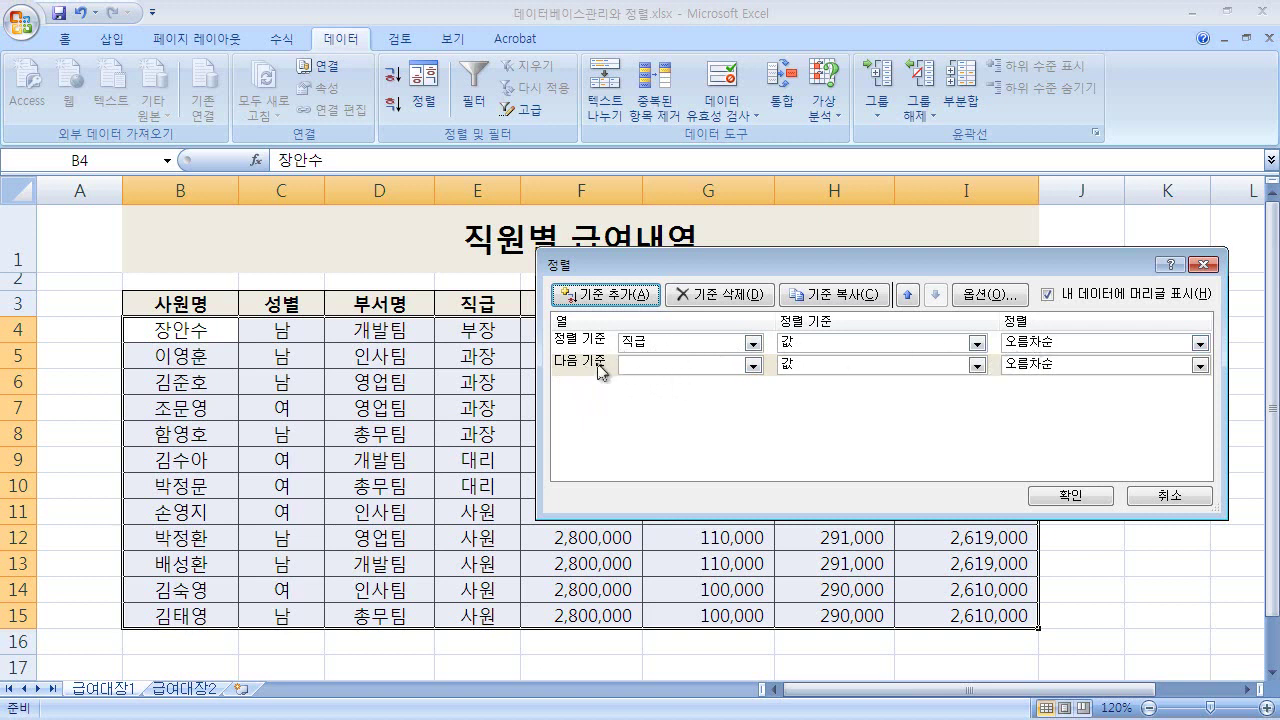
left_click_drag(748, 265, 685, 383)
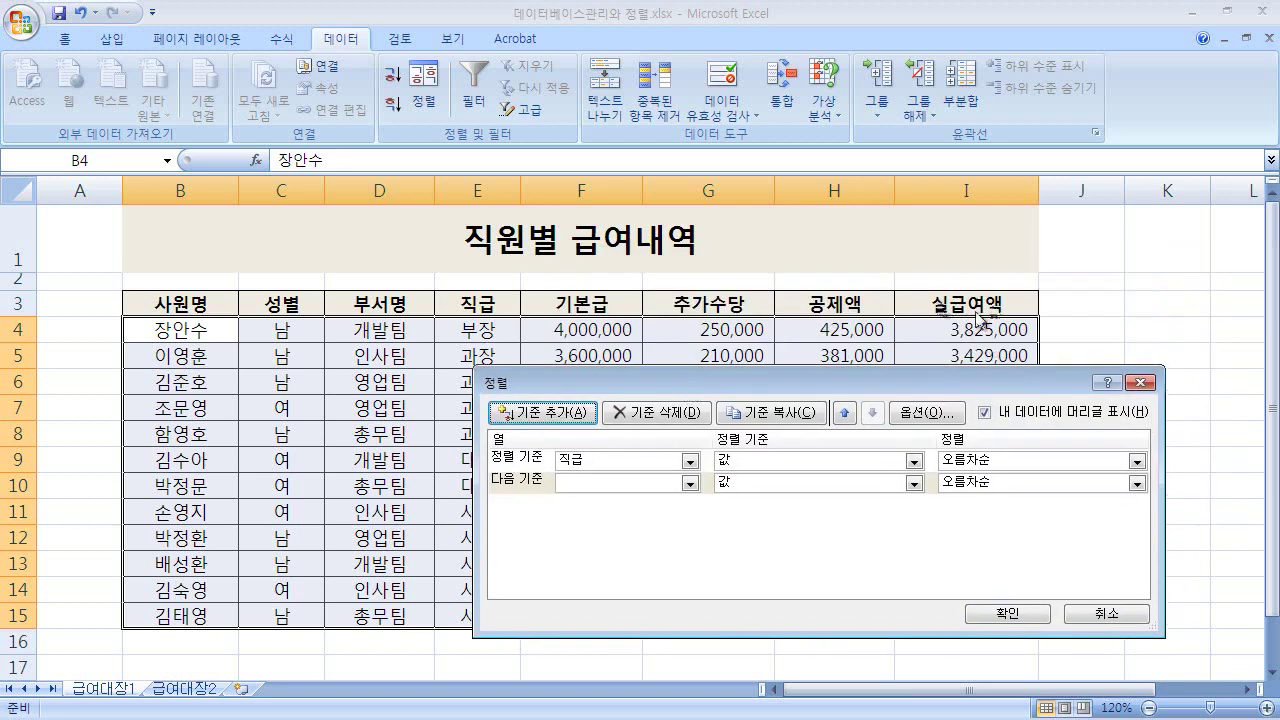
left_click(690, 483)
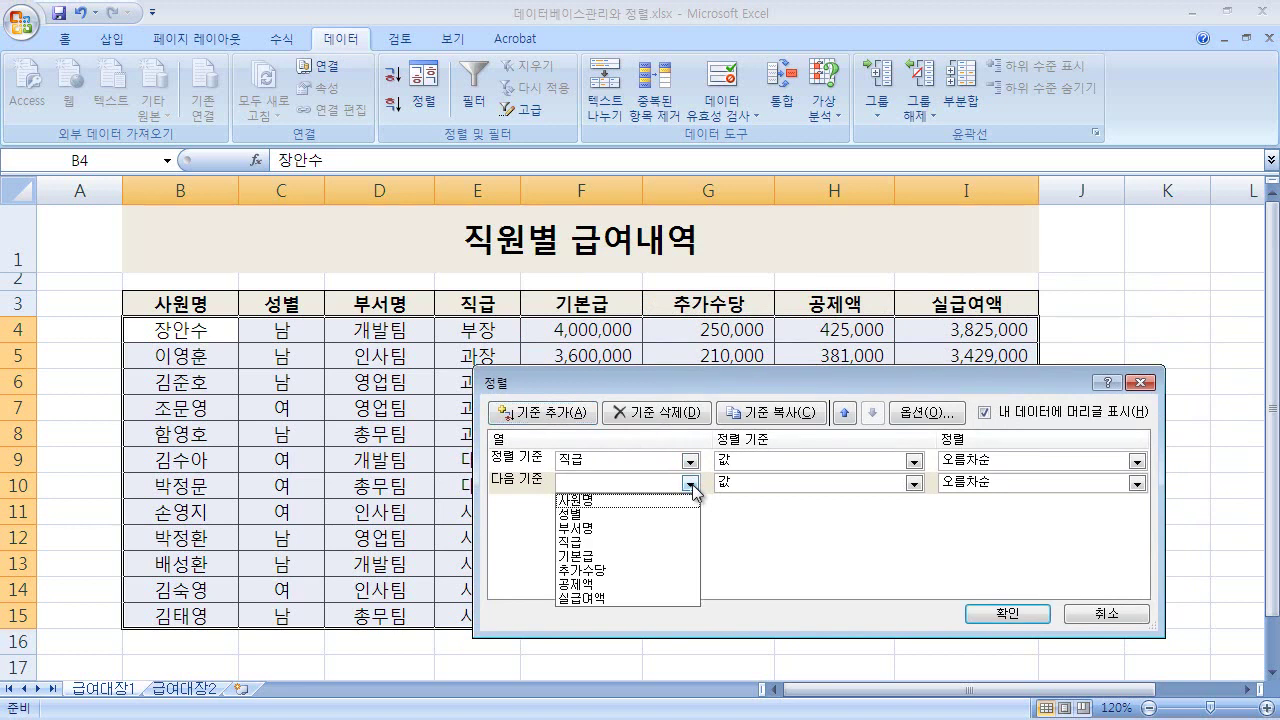
left_click(620, 600)
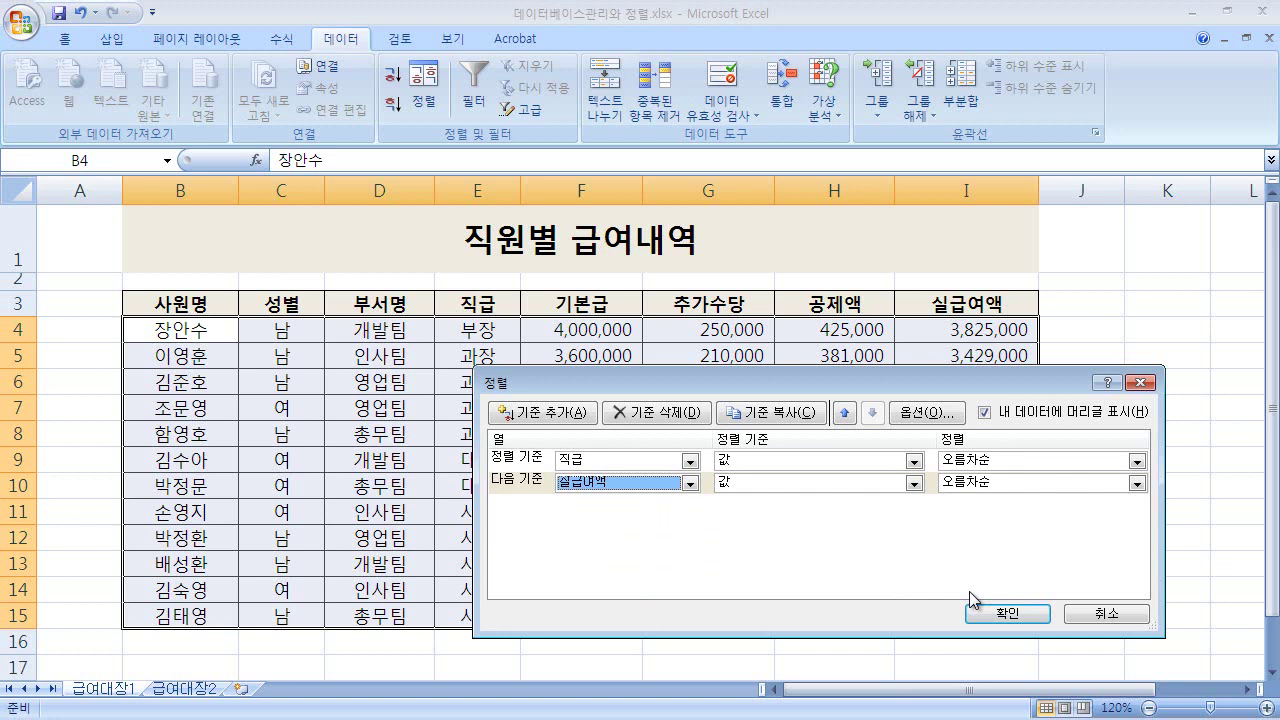
left_click(1043, 482)
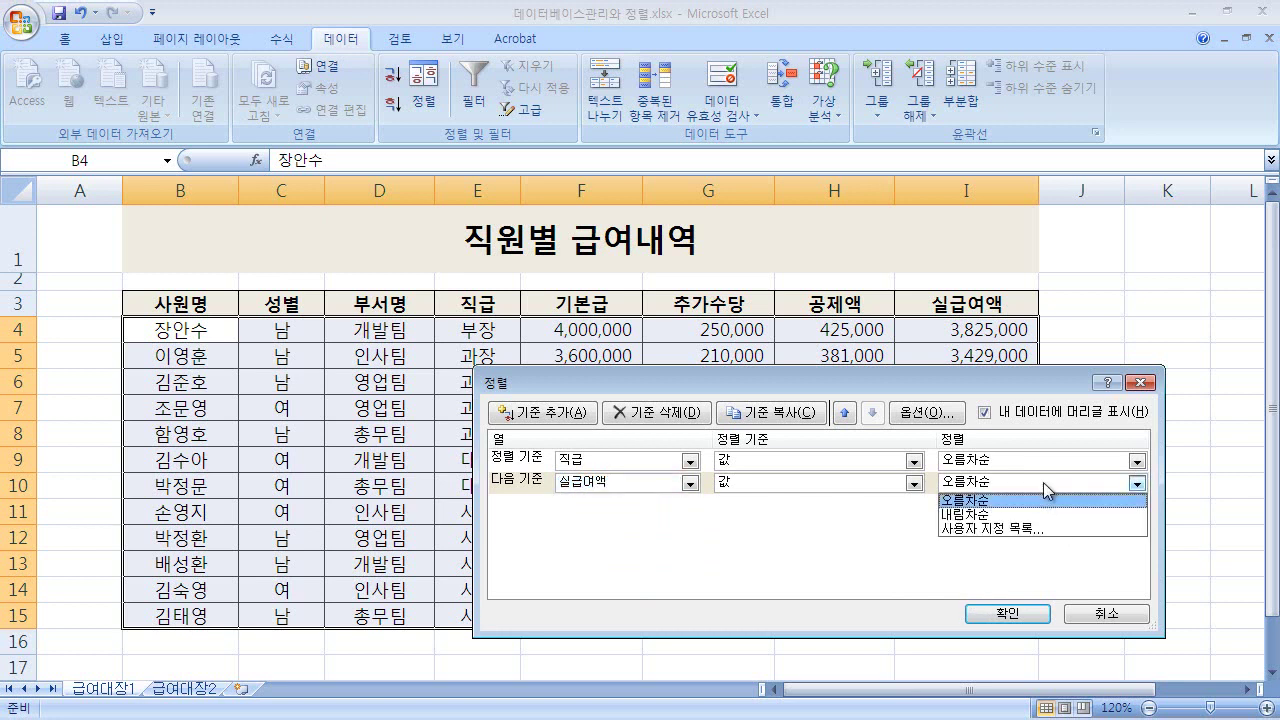
left_click(1046, 516)
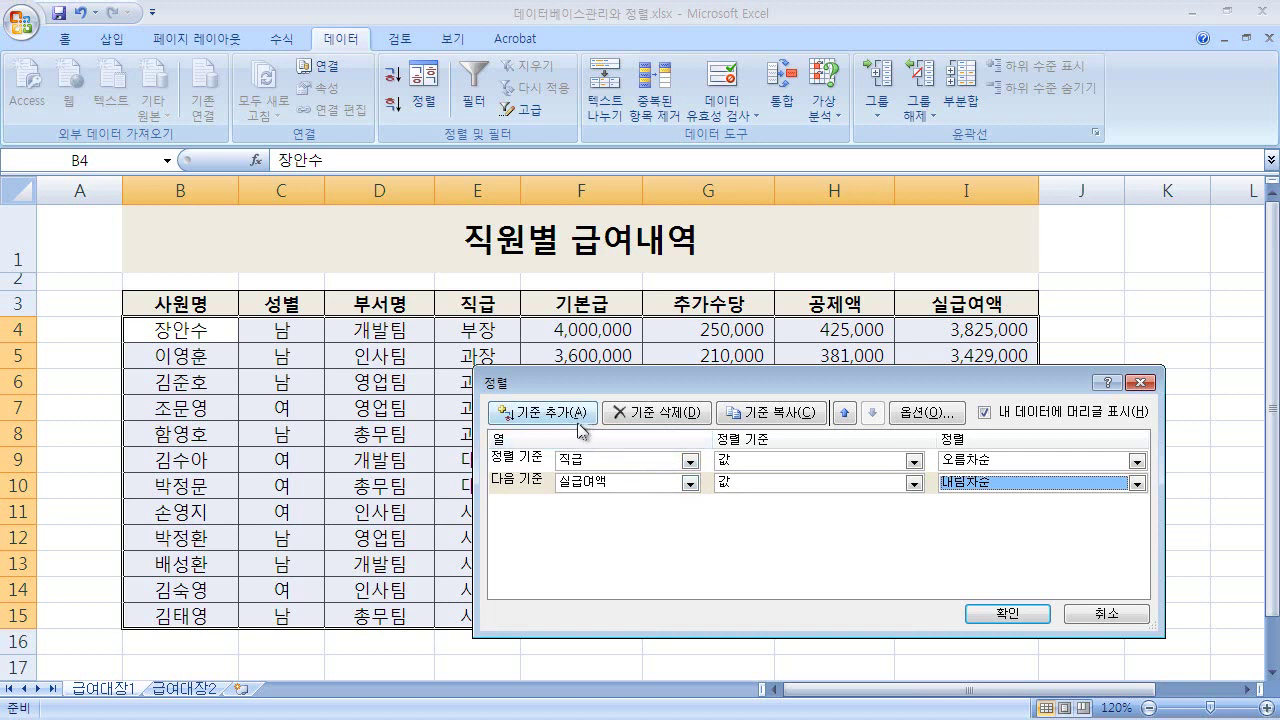
left_click(1038, 619)
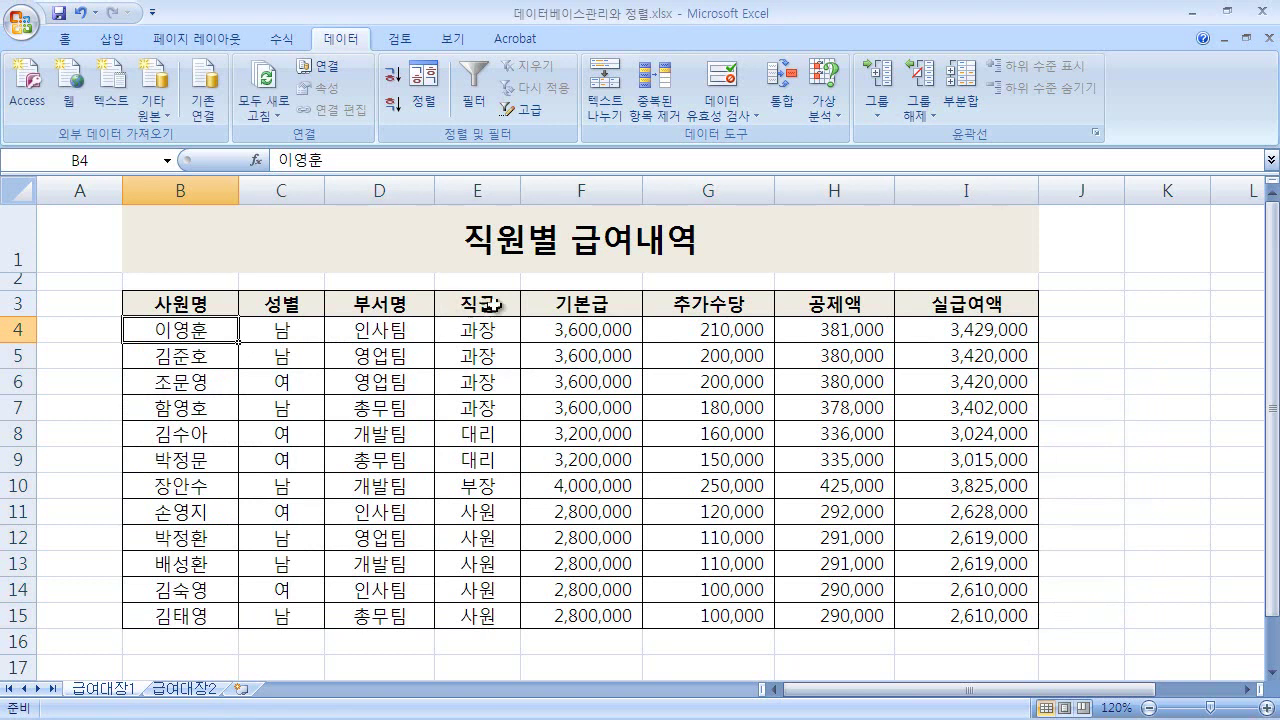
Examine the order of the 직급 column and of the 실급여액 amounts within the 과장 group
left_click_drag(495, 305, 495, 612)
left_click_drag(990, 305, 995, 645)
left_click(1113, 493)
left_click(494, 303)
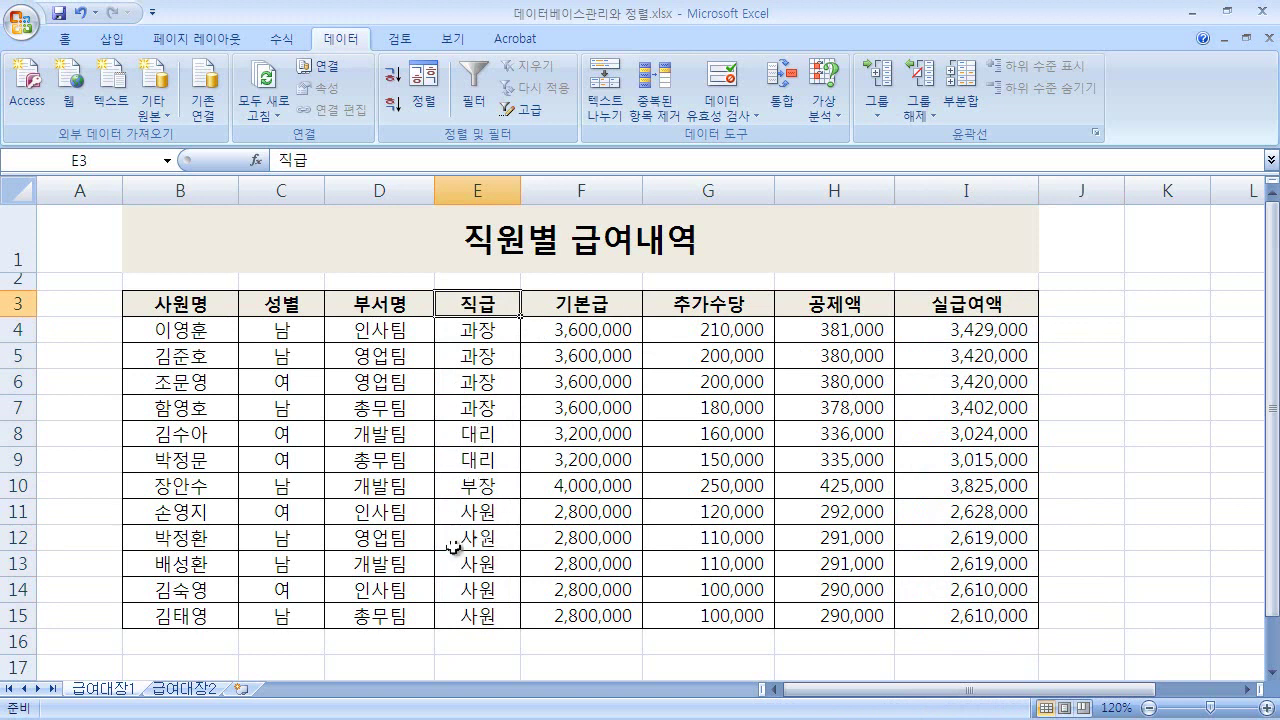
left_click(495, 492)
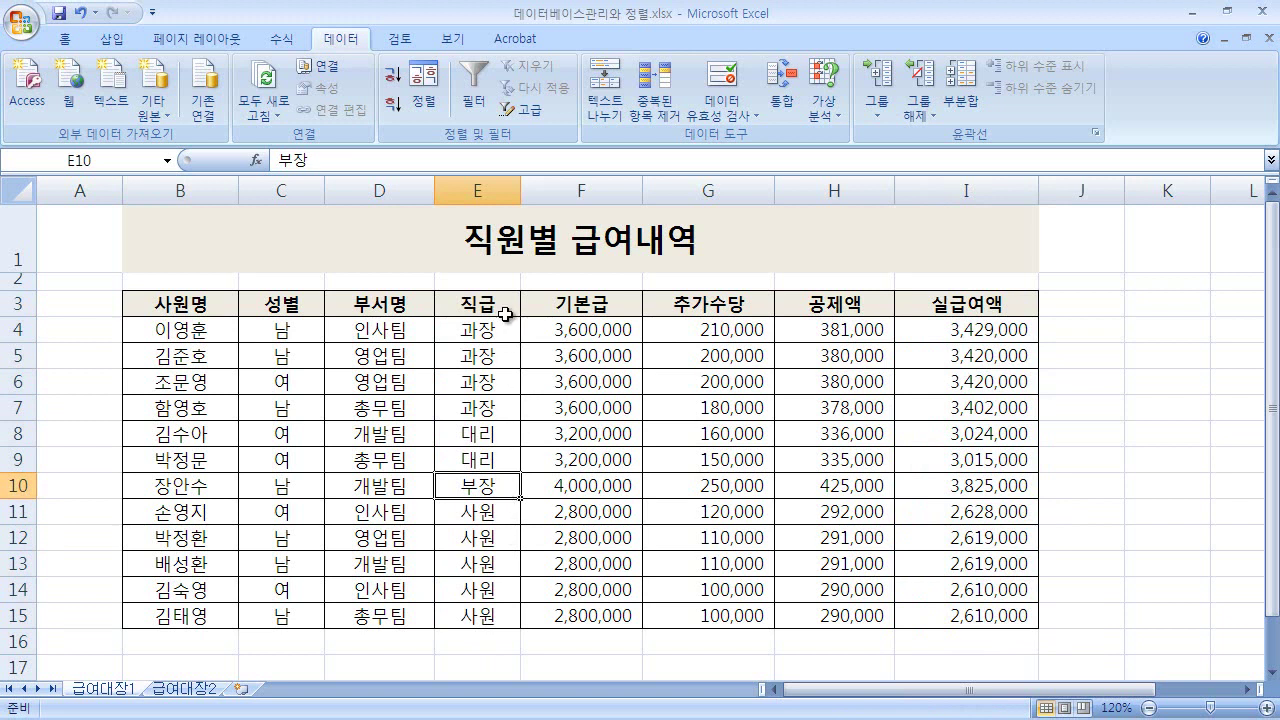
left_click_drag(505, 329, 509, 613)
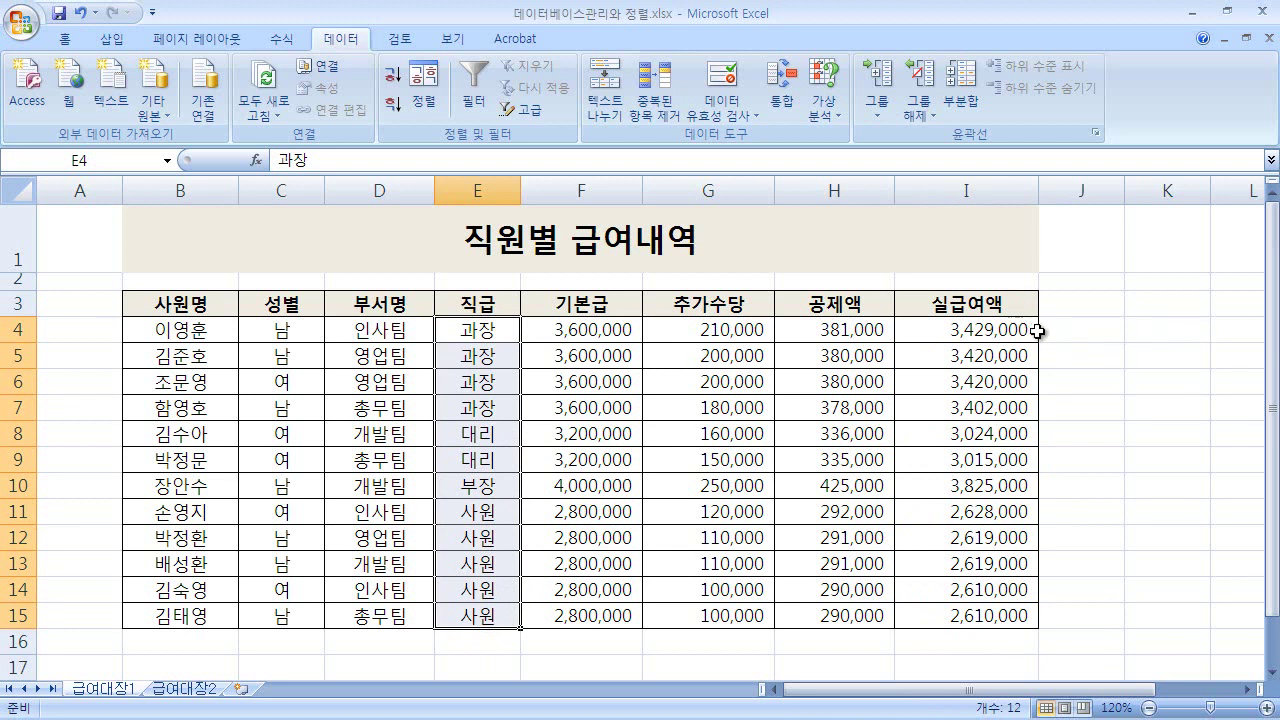
left_click_drag(480, 331, 481, 410)
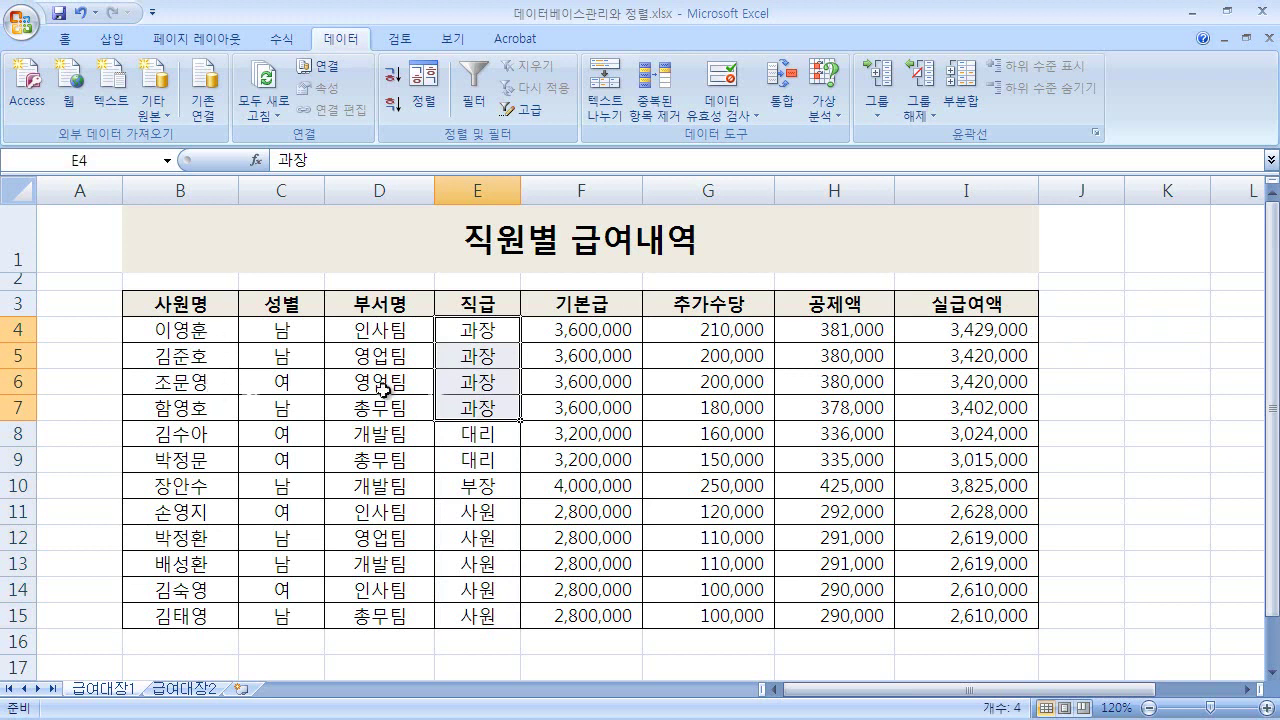
left_click(988, 330)
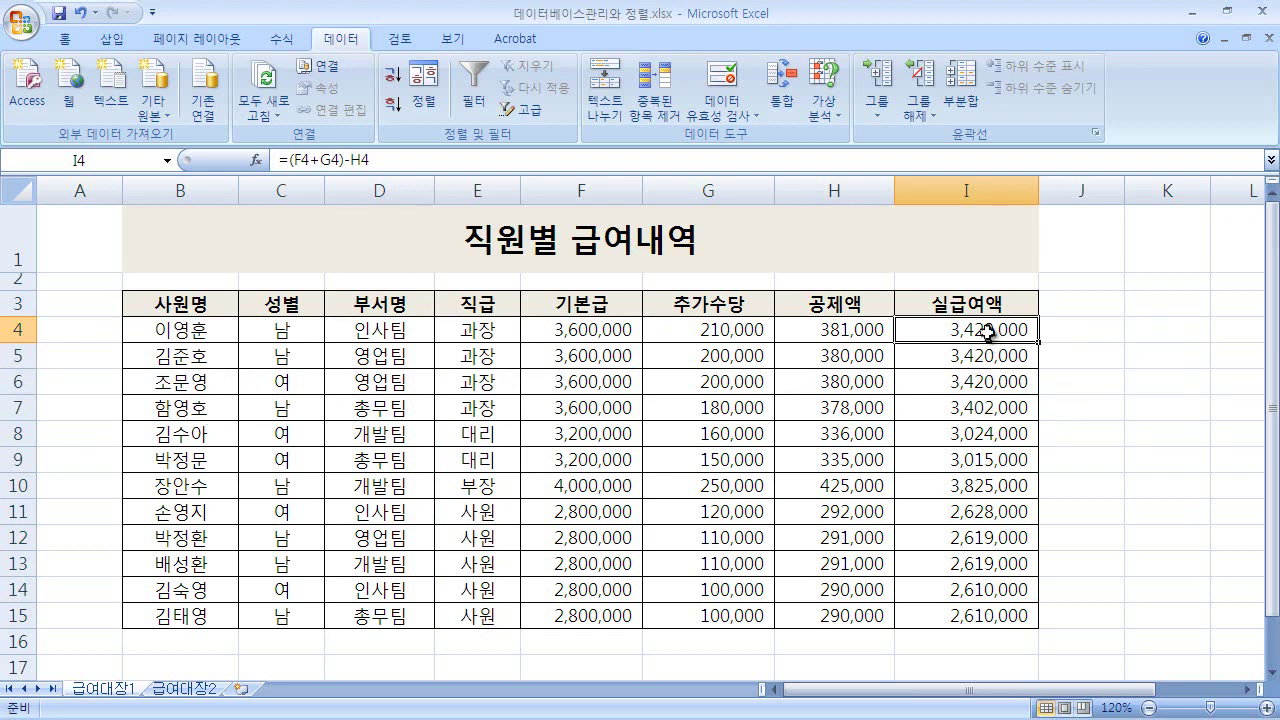
left_click_drag(983, 329, 995, 407)
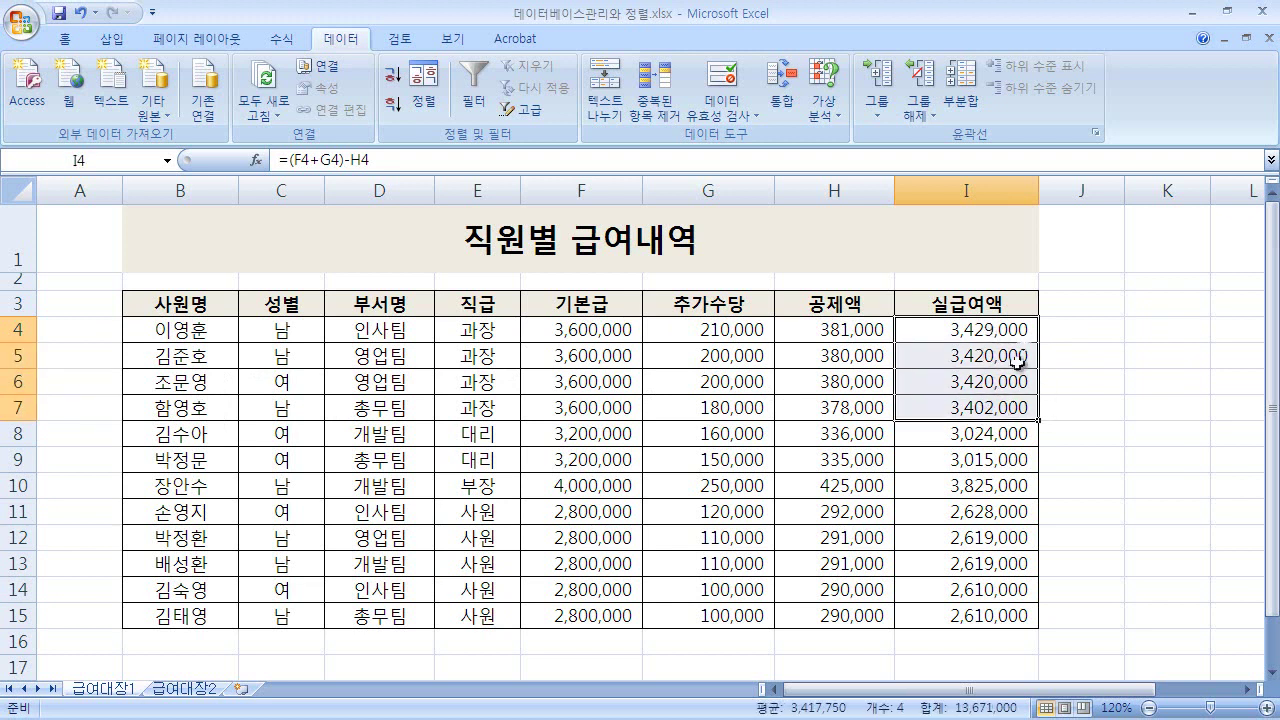
left_click(1120, 494)
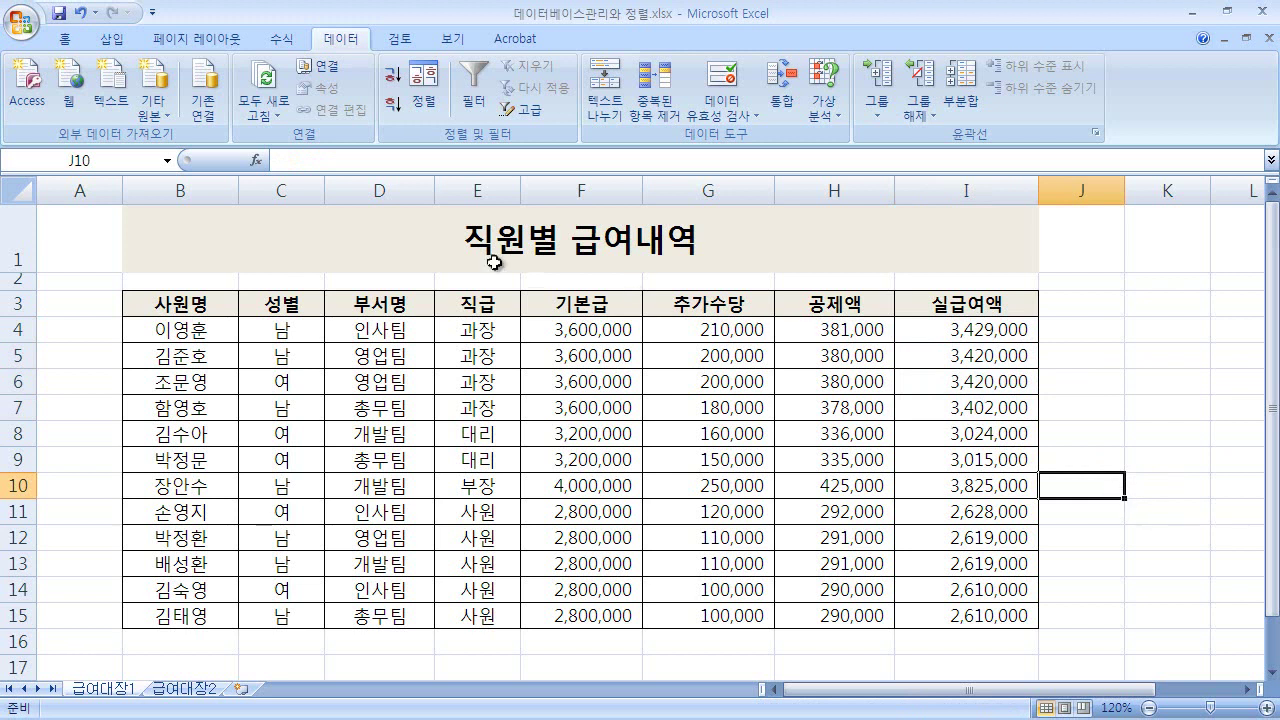
Reopen the sort settings for the payroll table and delete both the 실급여액 and 직급 criteria
left_click(437, 111)
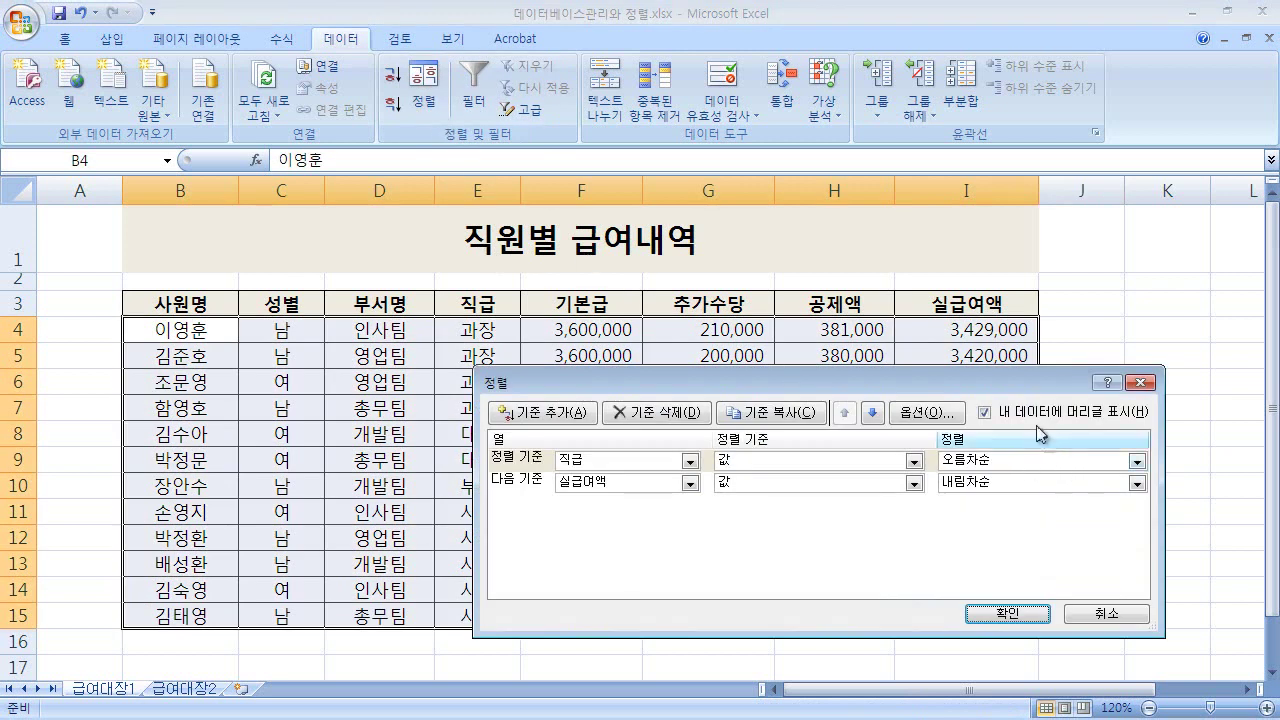
left_click_drag(1007, 377, 970, 402)
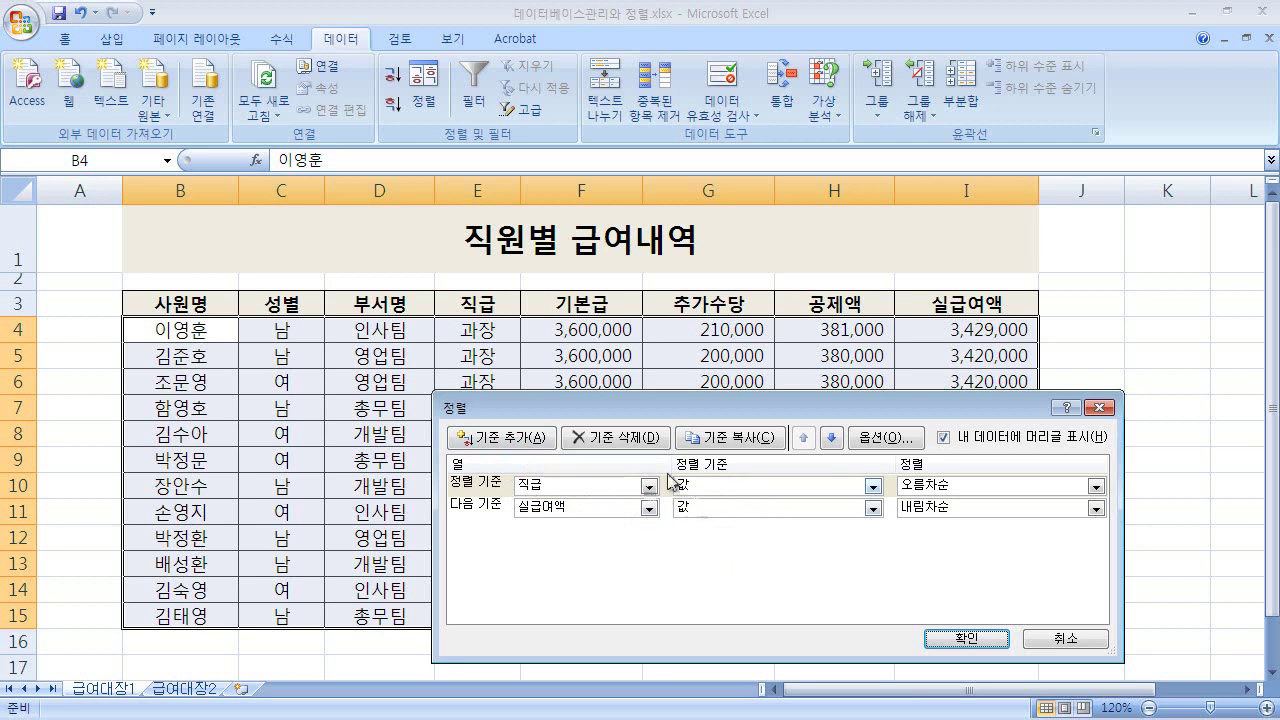
left_click(585, 508)
left_click(475, 513)
left_click(489, 484)
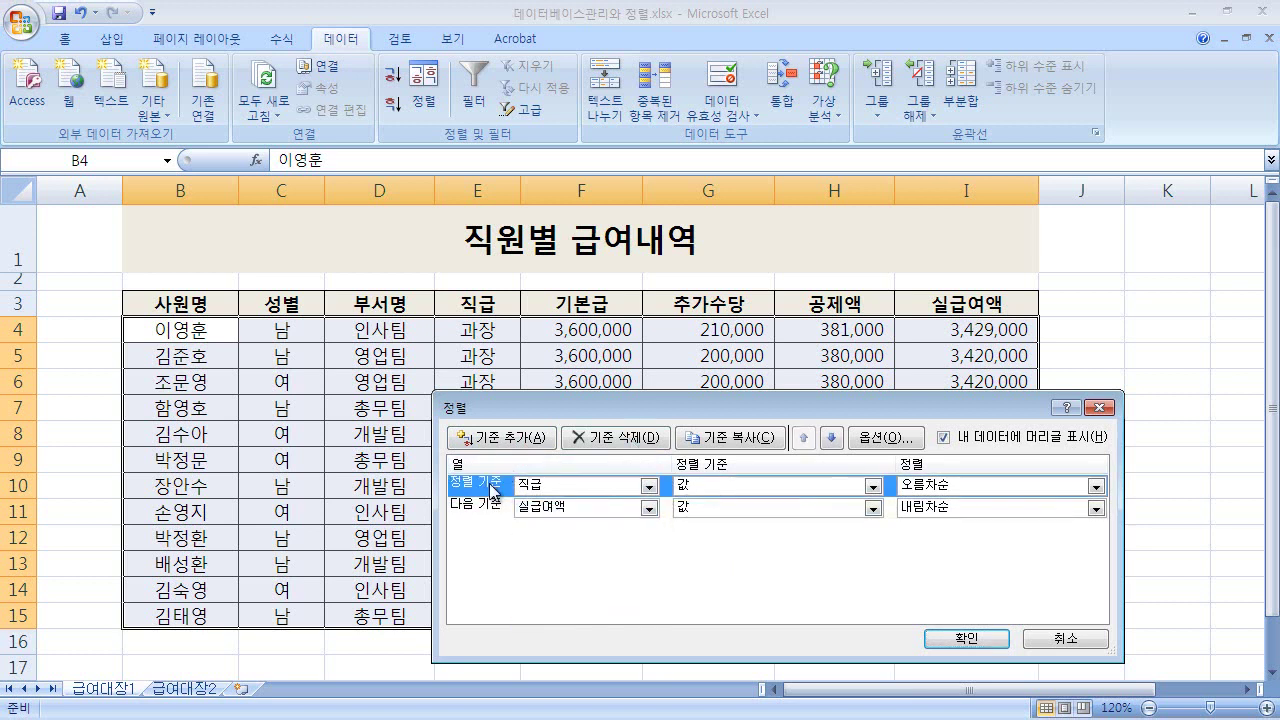
left_click(495, 510)
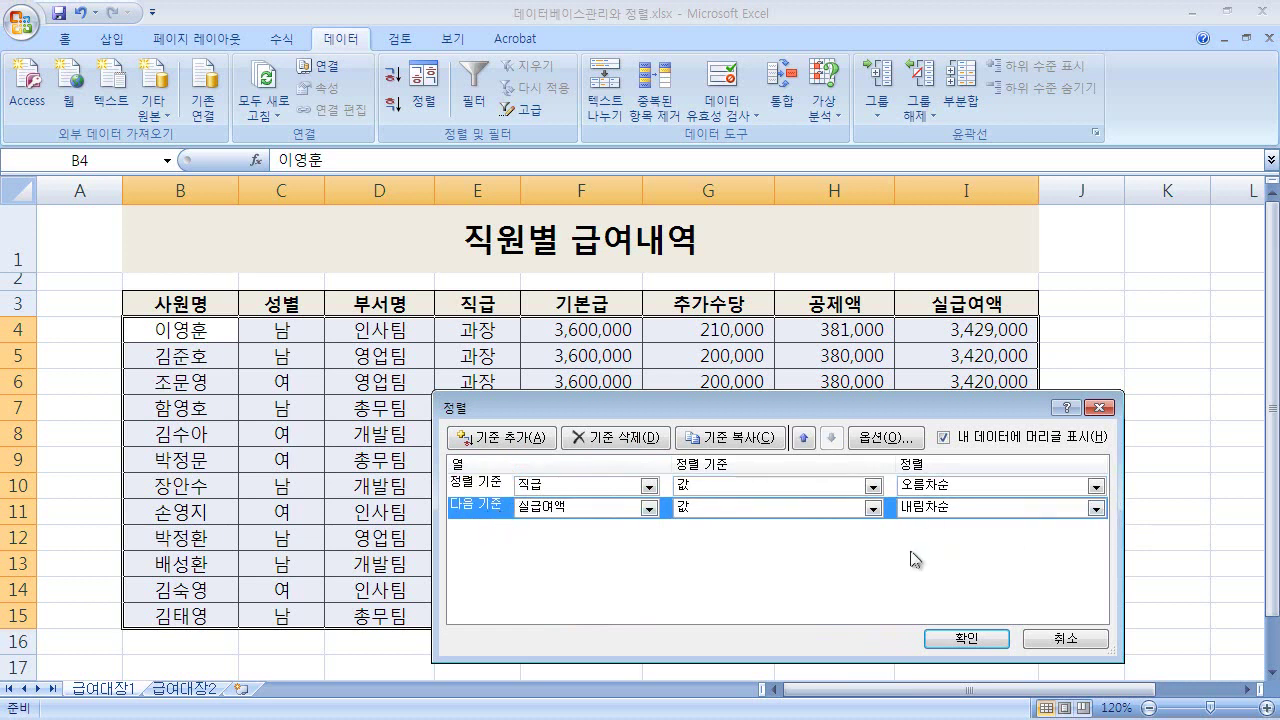
left_click(616, 437)
left_click(490, 487)
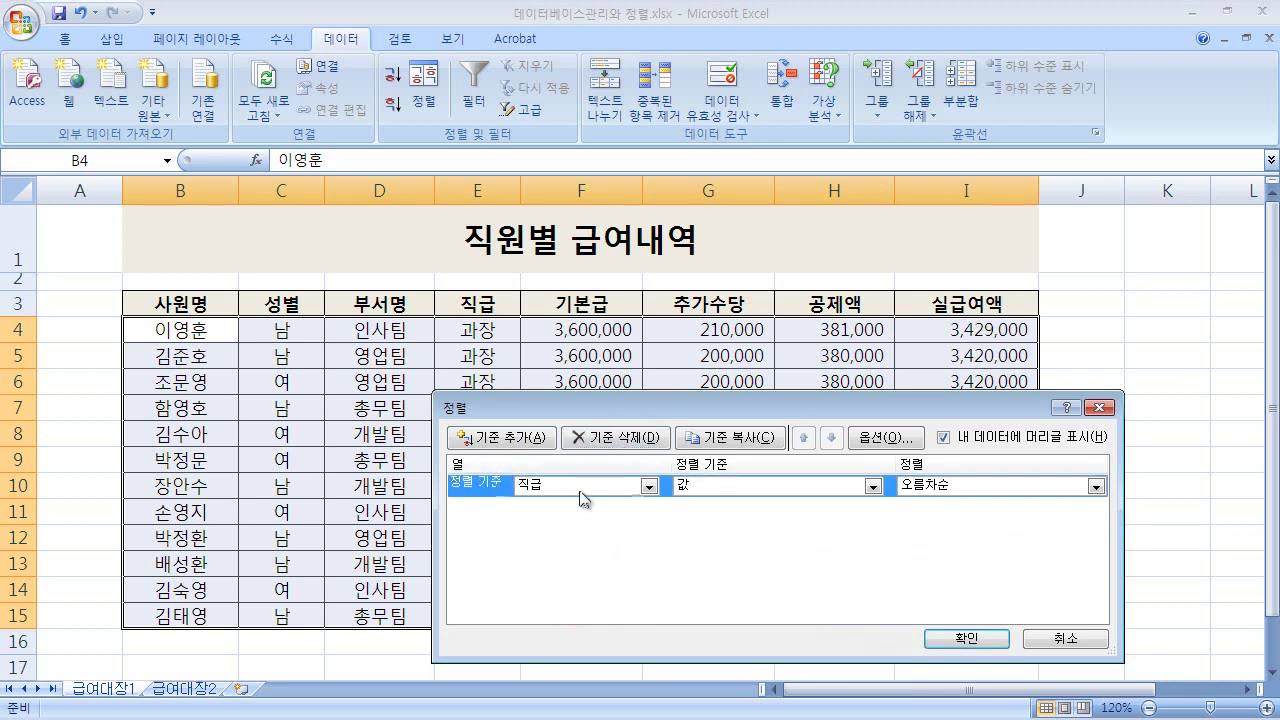
left_click(620, 438)
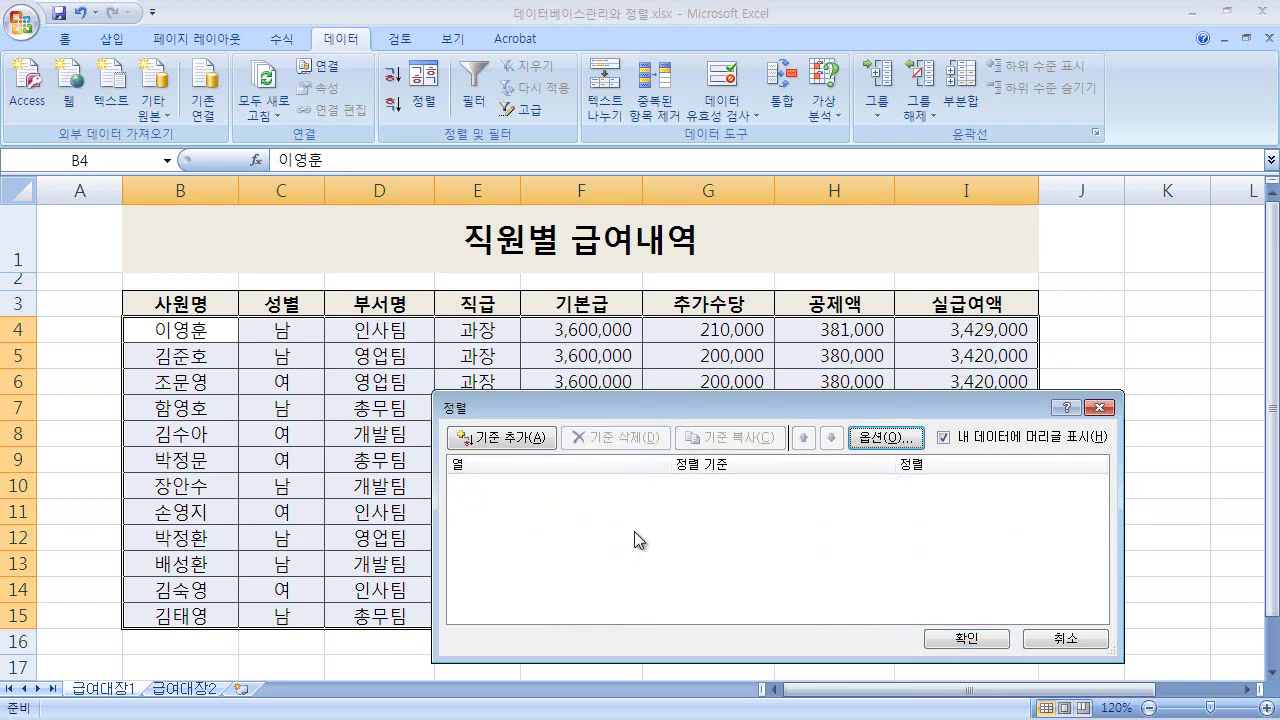
Add a primary sort criterion on 성별 by value in 오름차순 order
left_click(507, 438)
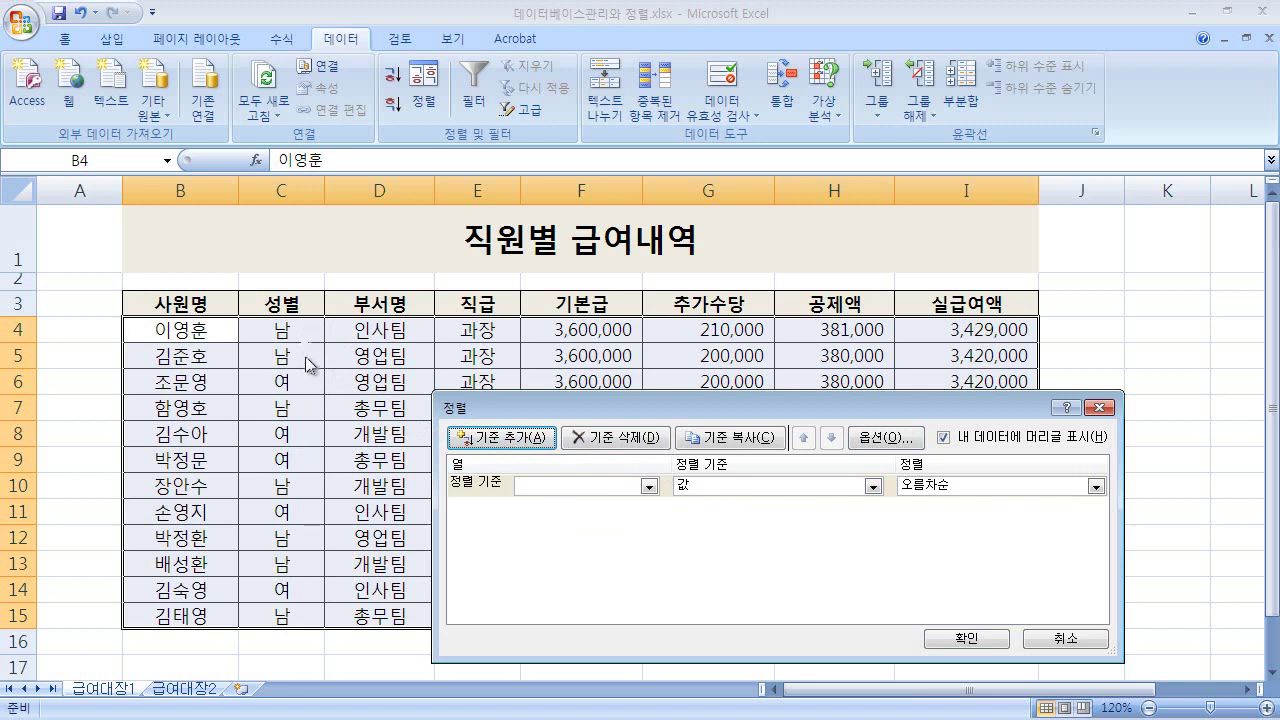
left_click(649, 486)
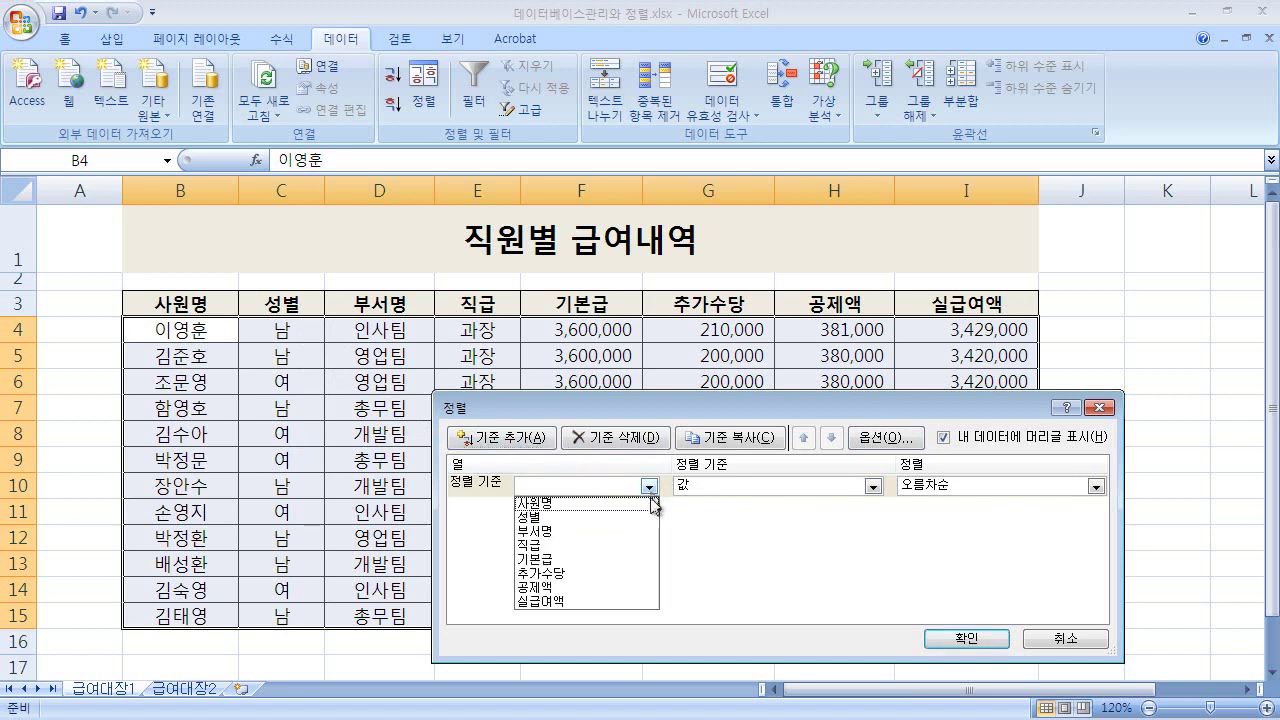
left_click(586, 513)
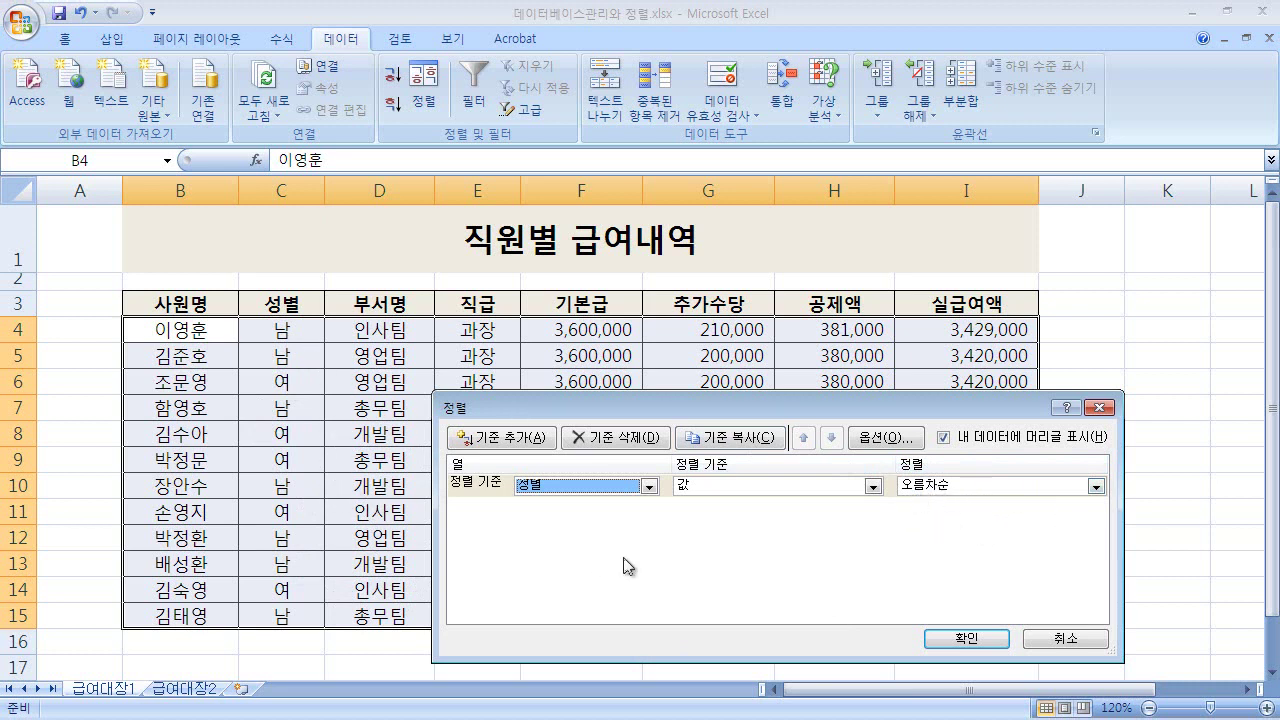
Add a second sort criterion on 공제액 by value in 내림차순 order and apply the sort
left_click(519, 441)
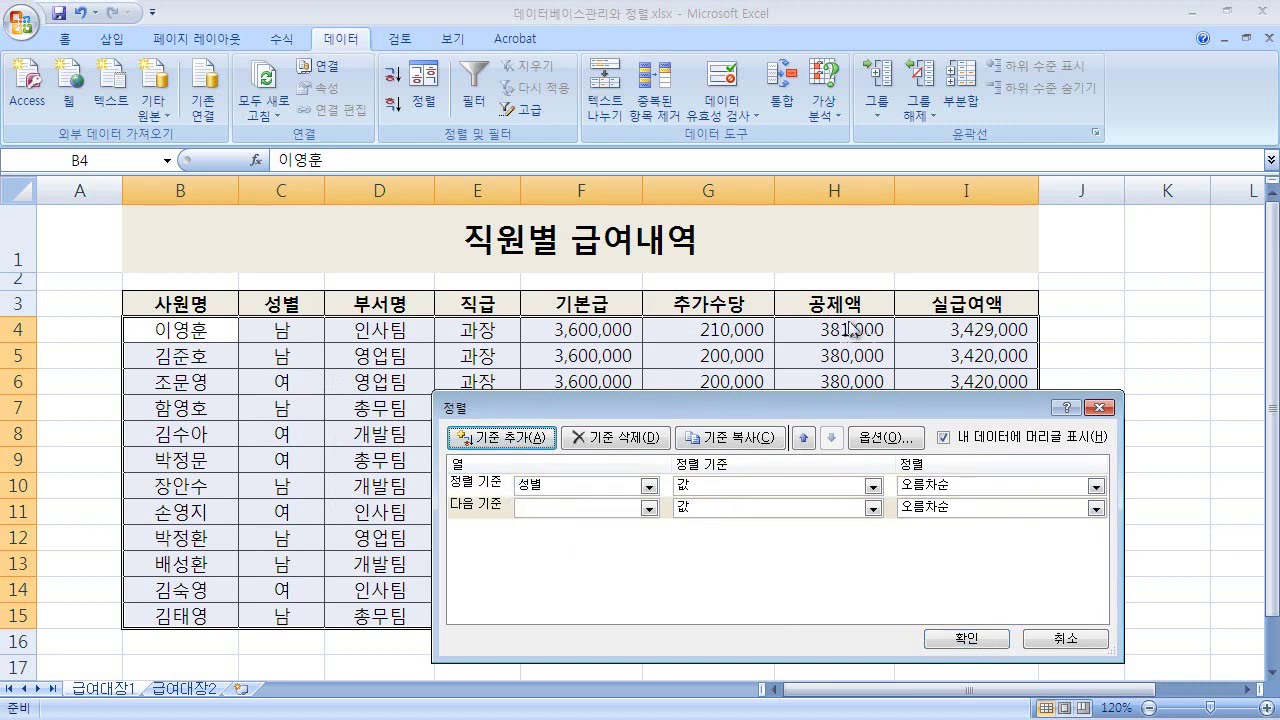
left_click(648, 508)
left_click(571, 608)
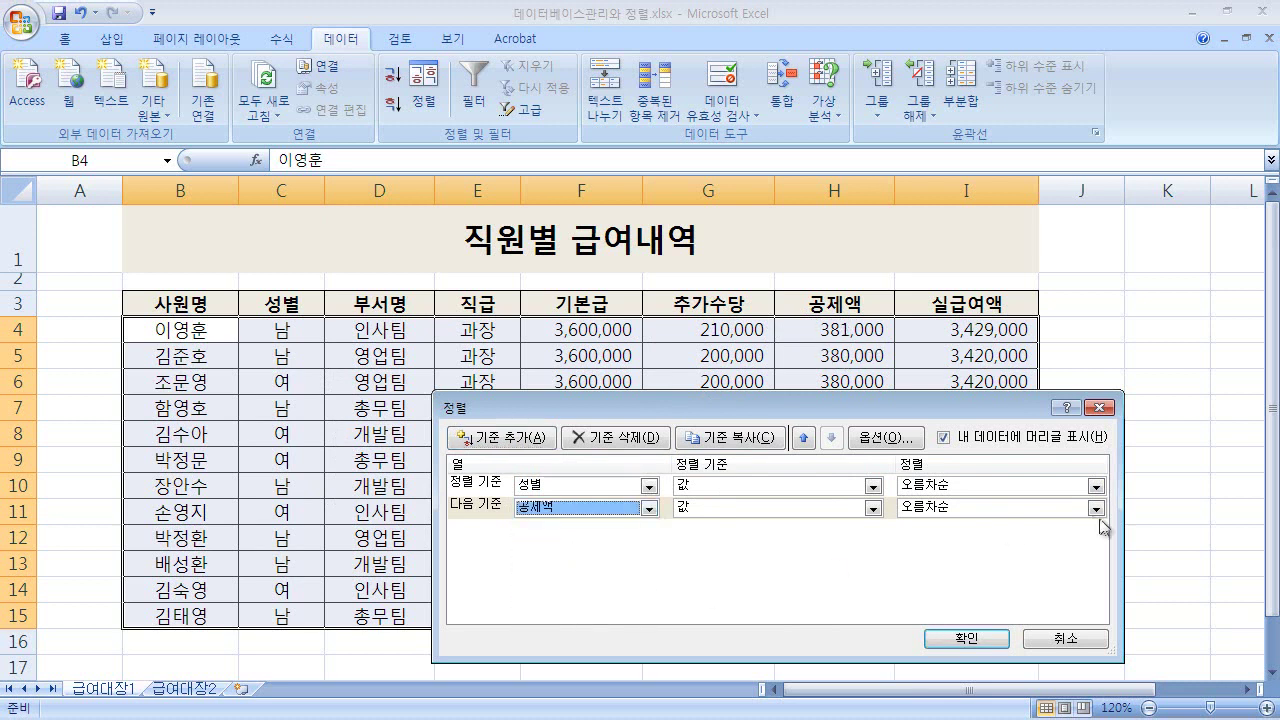
left_click(1048, 513)
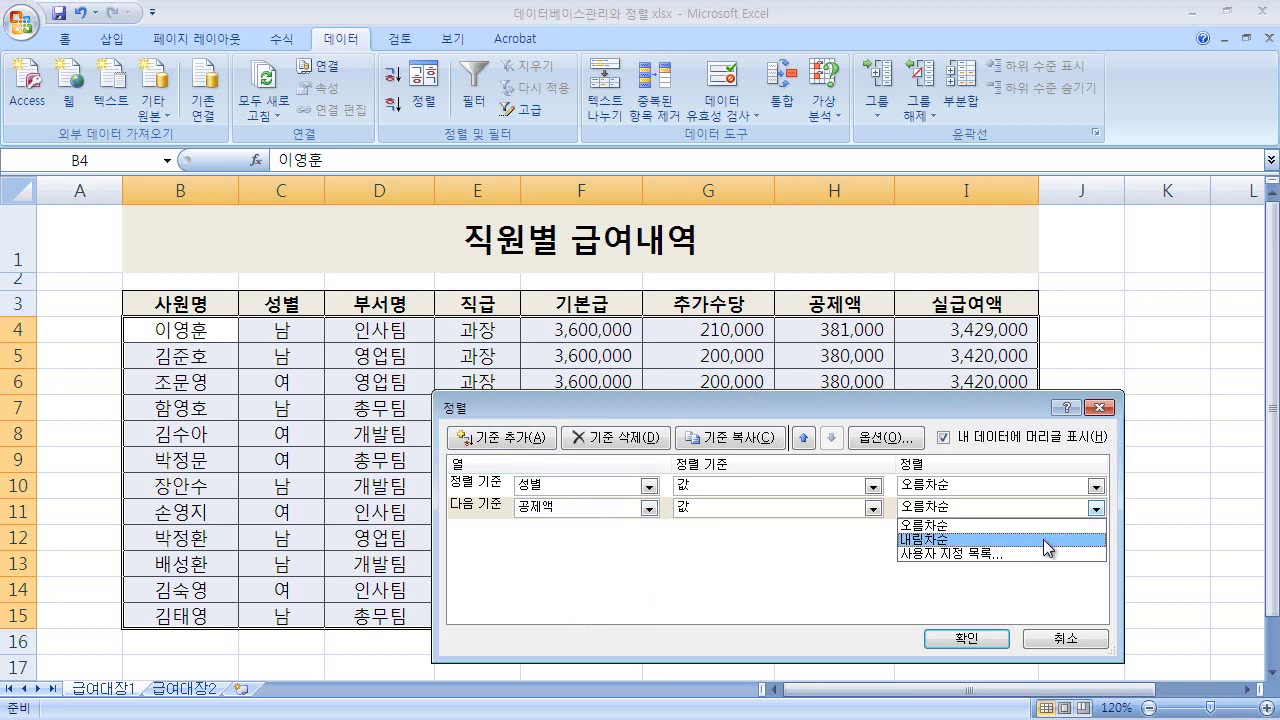
left_click(1048, 547)
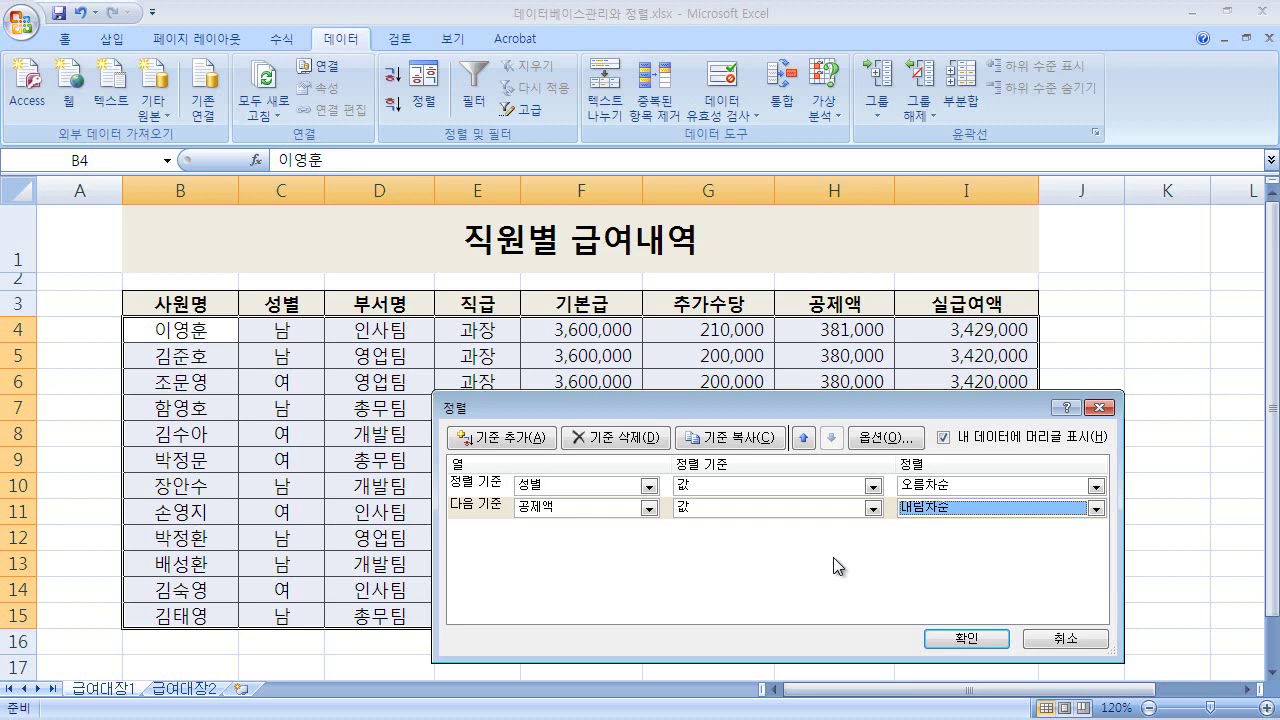
left_click(1000, 647)
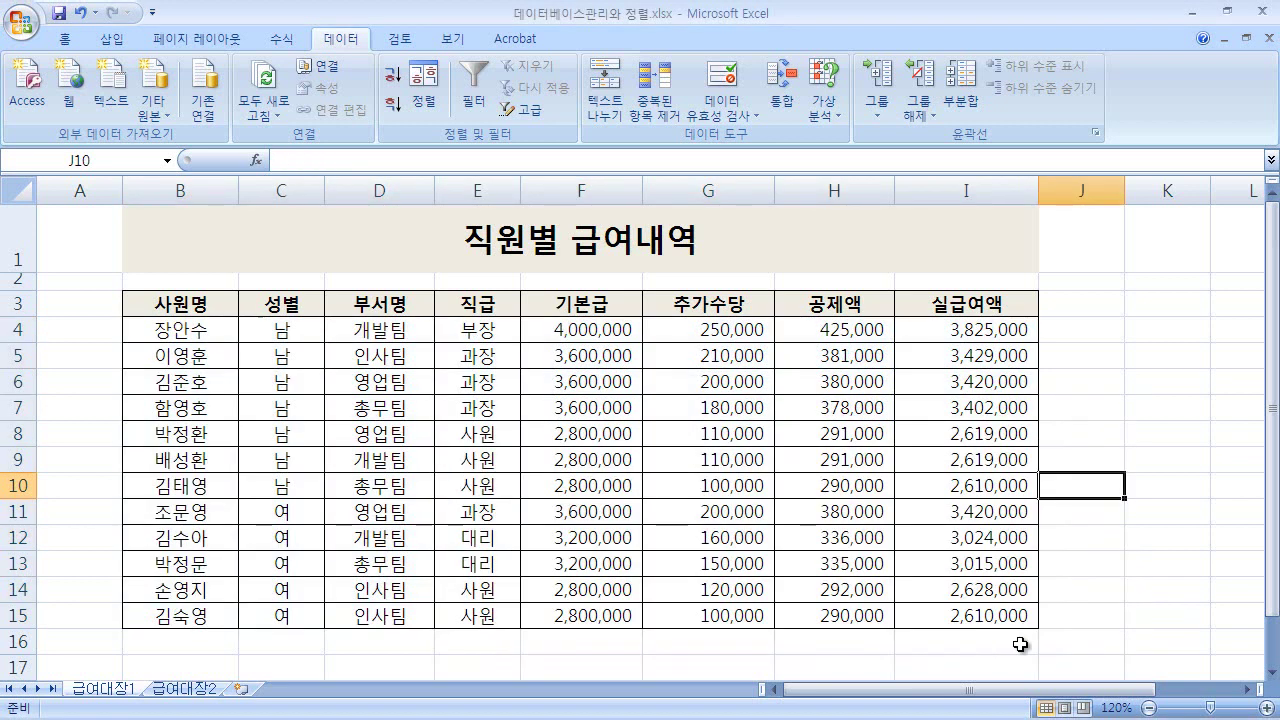
Examine the grouping of the 성별 column and the order of the 공제액 amounts within the 남 group
left_click_drag(290, 330, 300, 615)
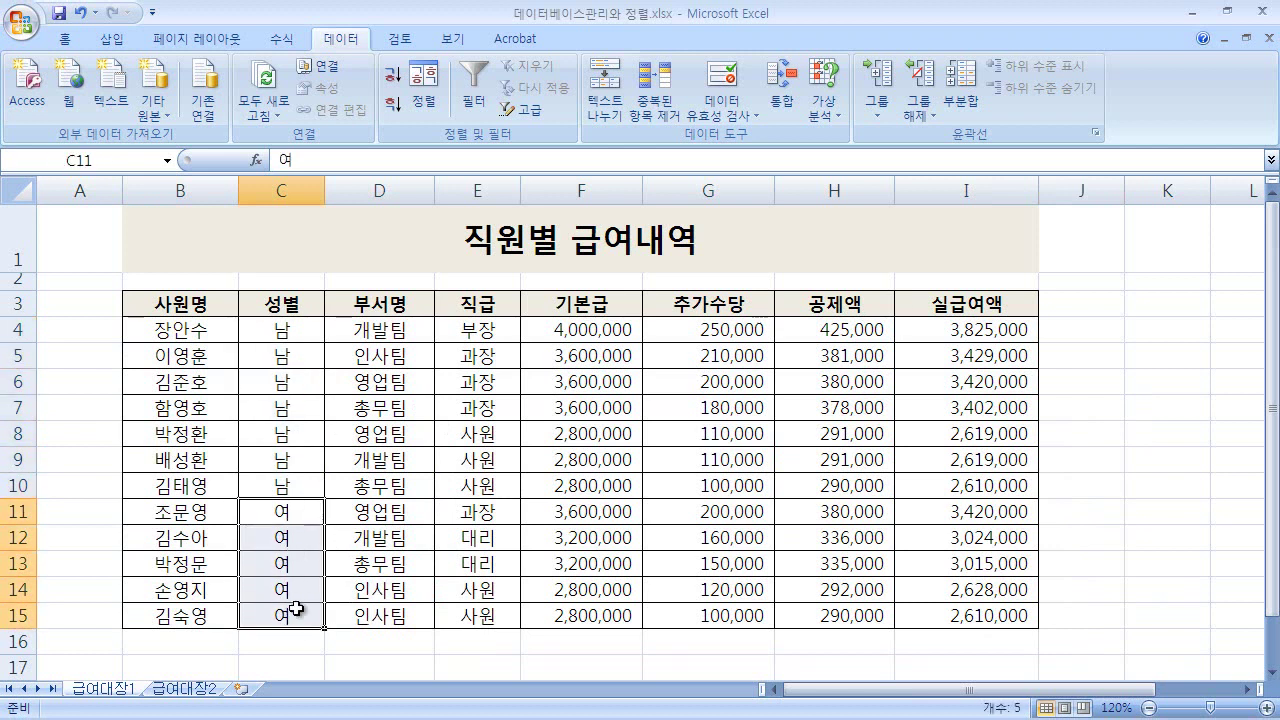
left_click_drag(858, 330, 869, 486)
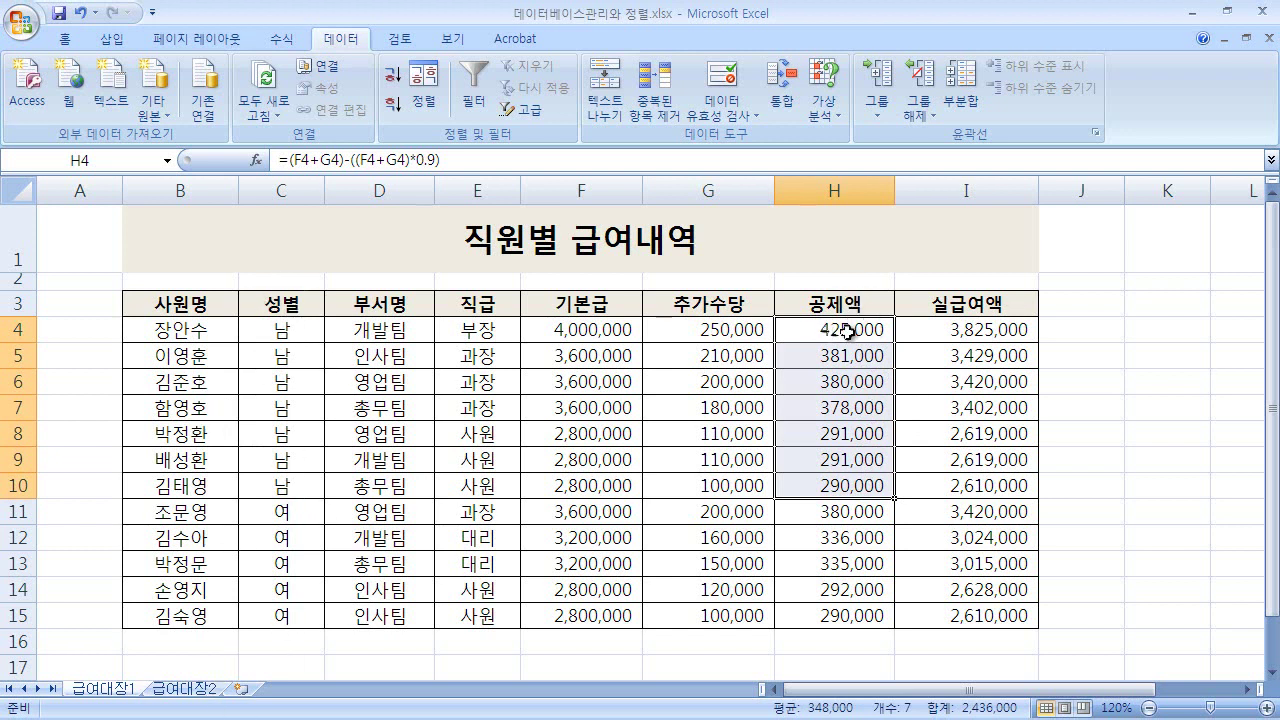
left_click(1128, 642)
left_click(1105, 652)
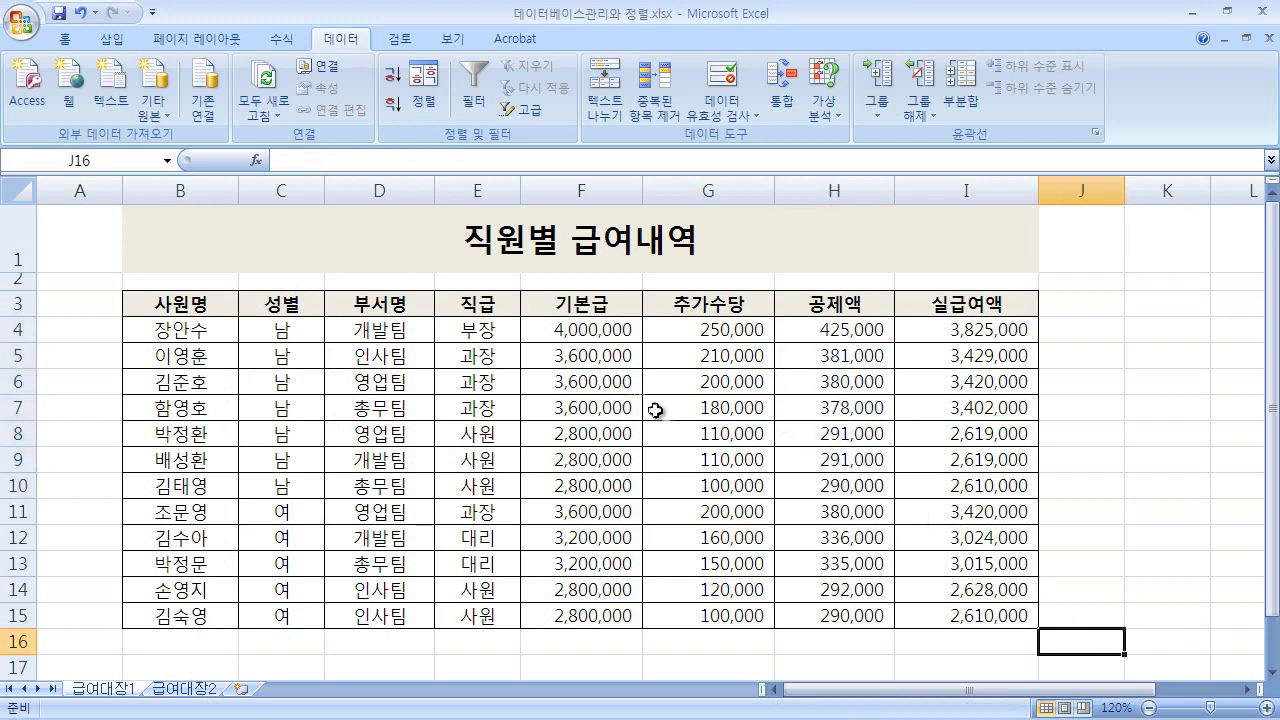